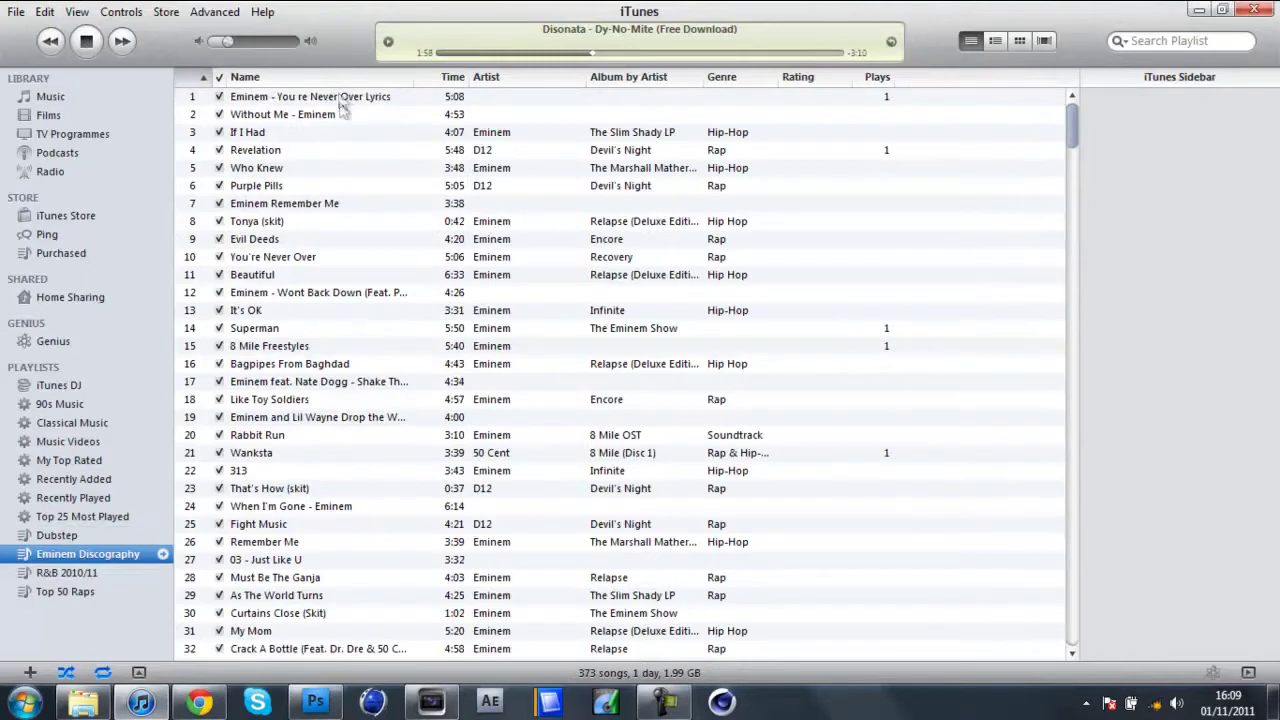
Step: Play the track Kthulhu - Super Sub Kamehameha from the Dubstep playlist, and switch to Photoshop
{"action": "left_click", "coordinate": [52, 536]}
{"action": "double_click", "coordinate": [314, 414]}
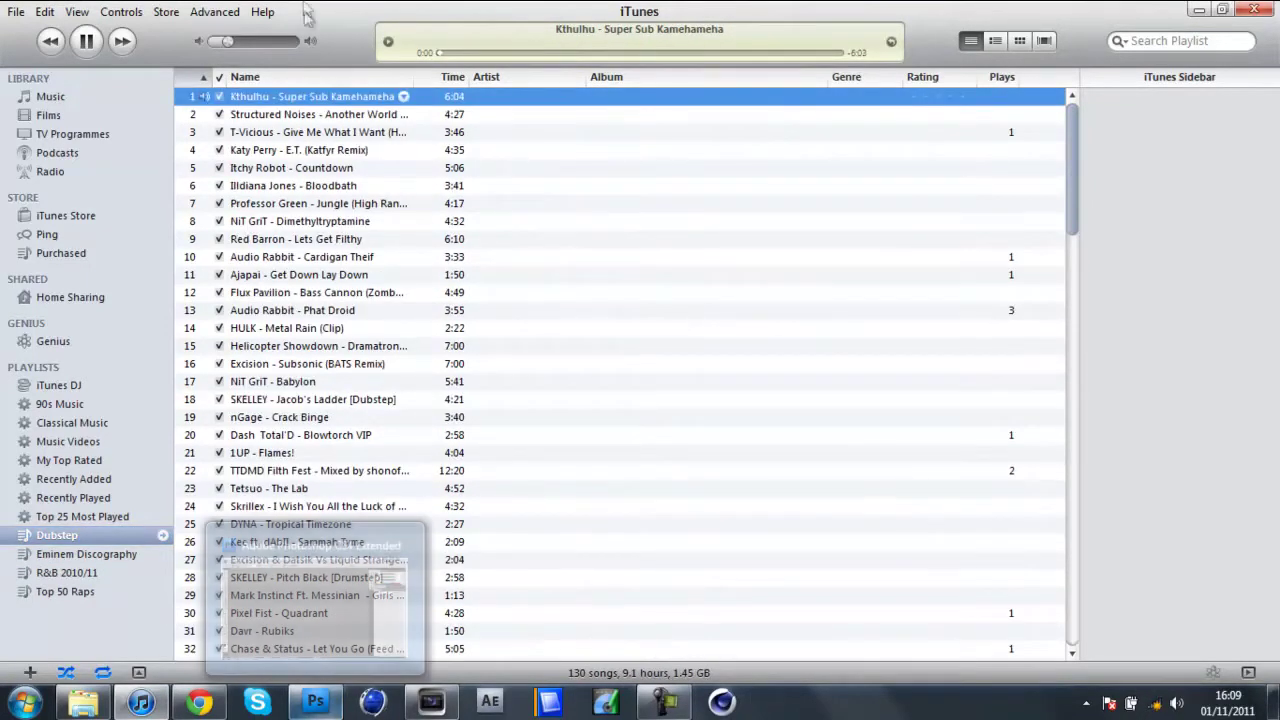
{"action": "left_click", "coordinate": [315, 701]}
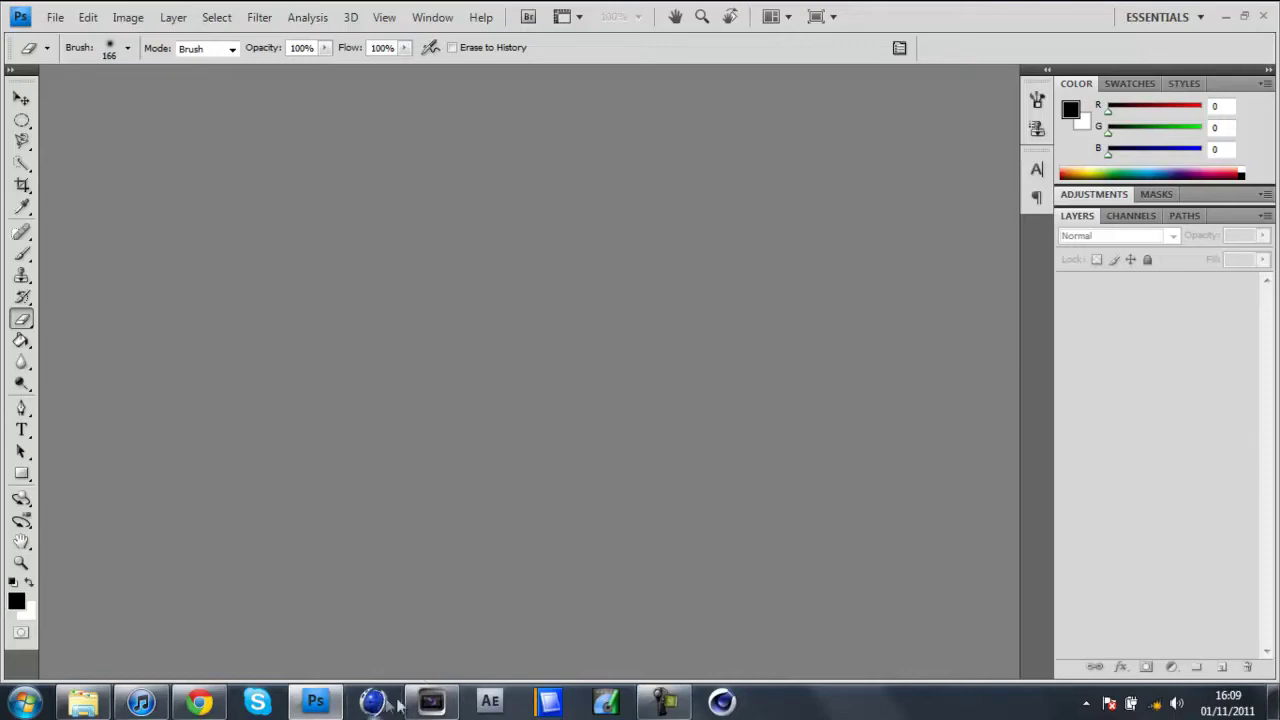
Step: Switch to Vegas Pro and close it without saving the changes to the untitled project
{"action": "left_click", "coordinate": [489, 701]}
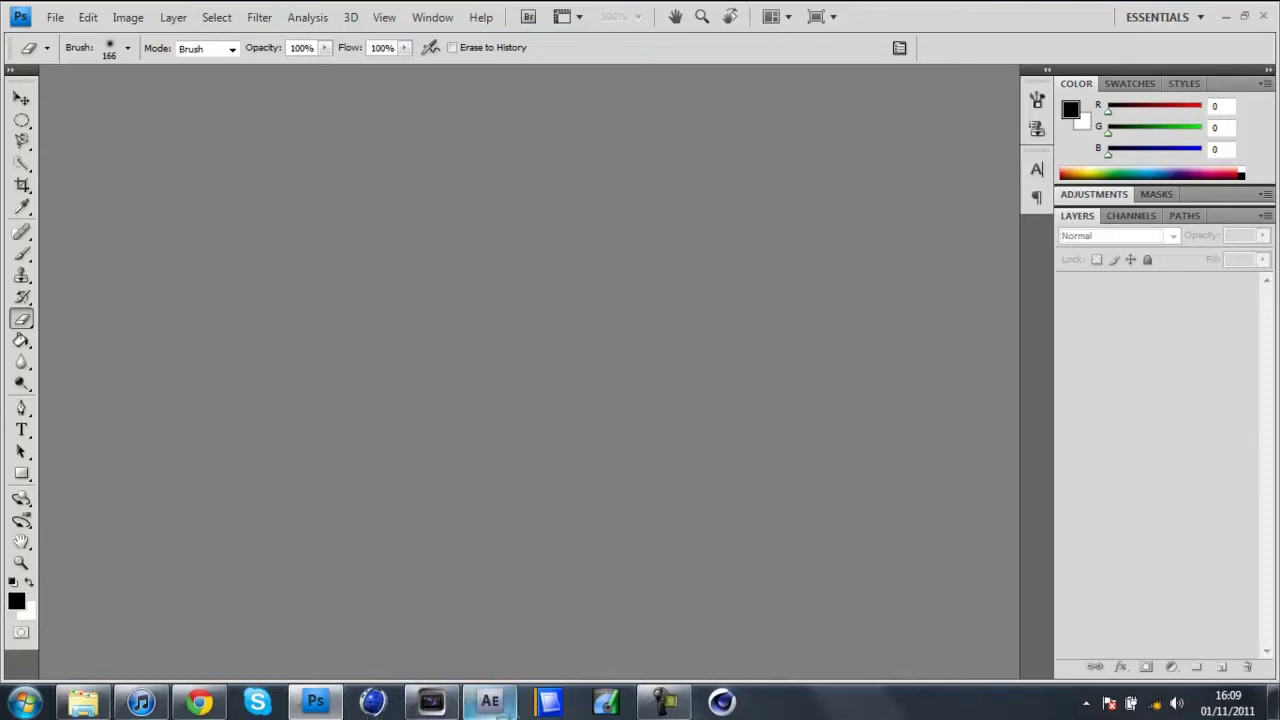
{"action": "left_click", "coordinate": [431, 701]}
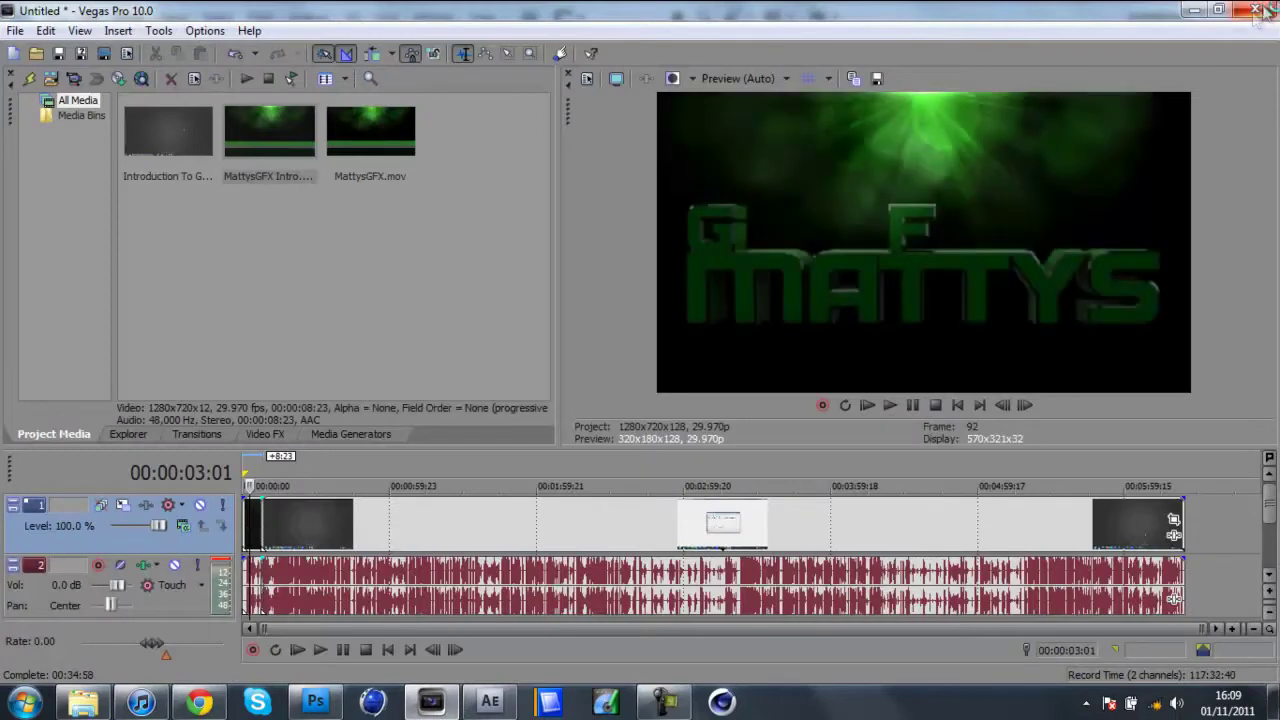
{"action": "left_click", "coordinate": [1255, 9]}
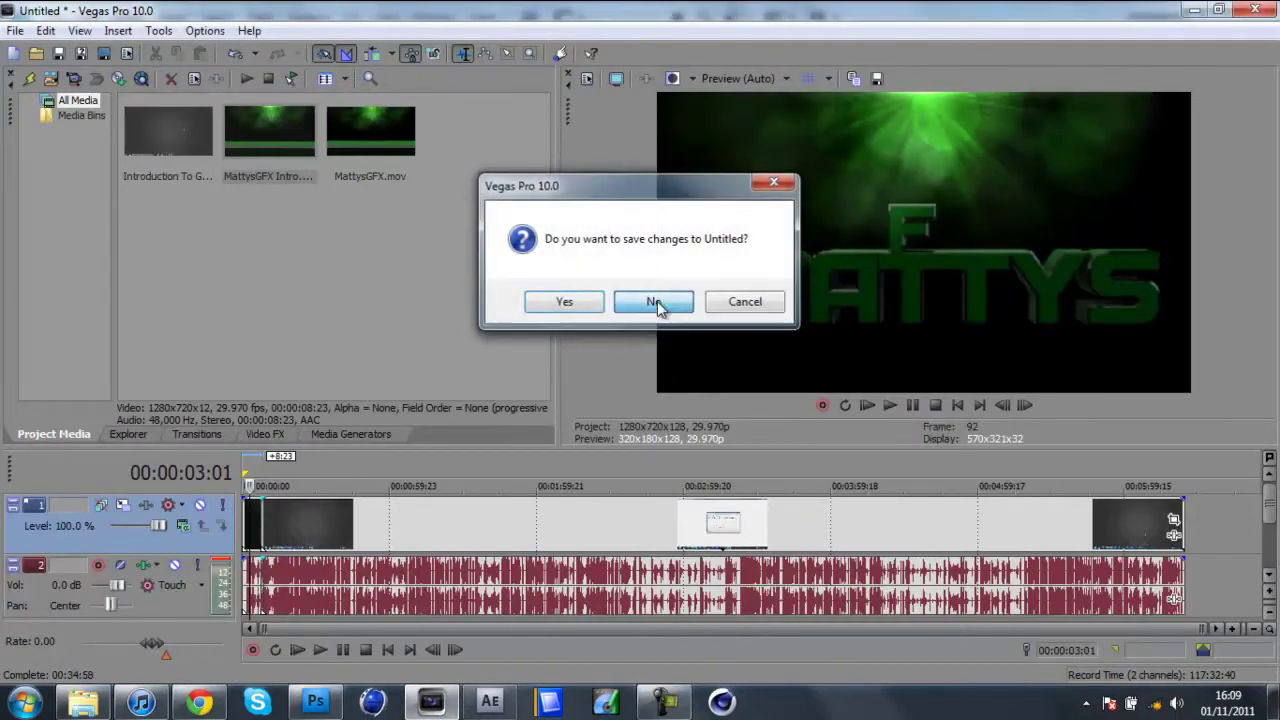
{"action": "left_click", "coordinate": [655, 302]}
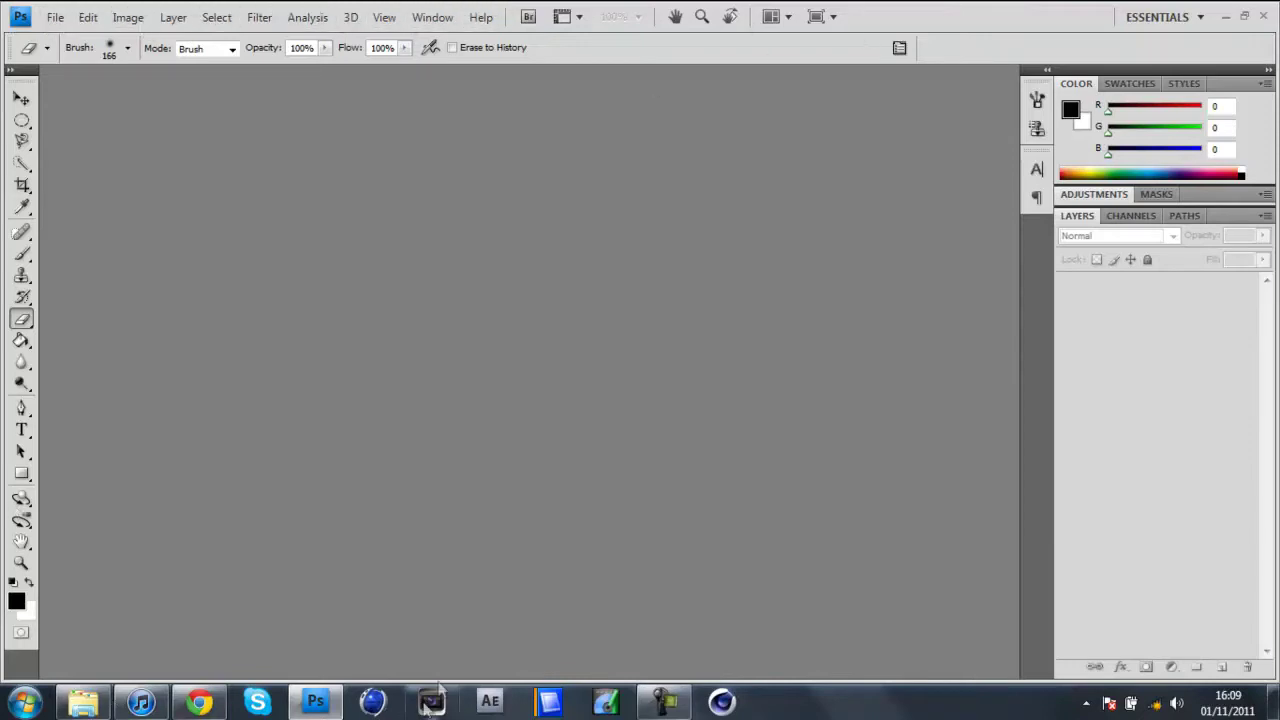
Step: Start a new document from the Default Photoshop Size preset with its dimensions in pixels
{"action": "left_click", "coordinate": [57, 17]}
{"action": "left_click", "coordinate": [945, 9]}
{"action": "left_click", "coordinate": [64, 20]}
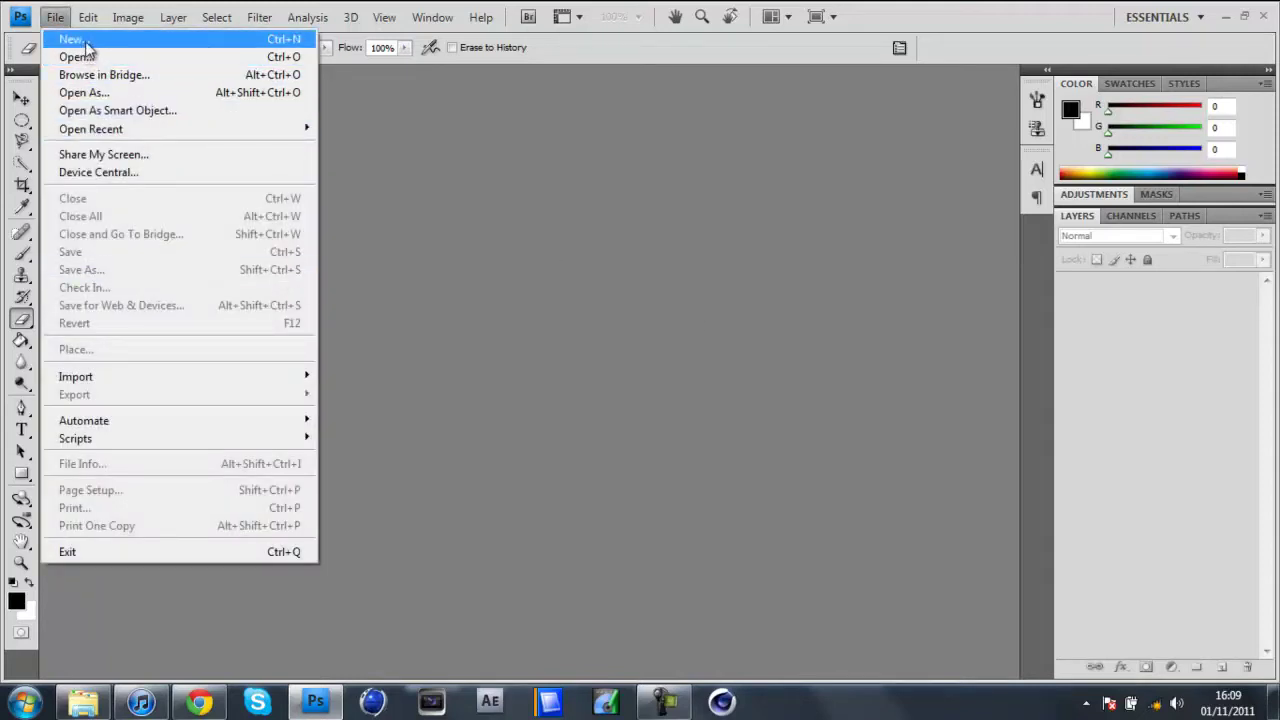
{"action": "left_click", "coordinate": [58, 22]}
{"action": "left_click", "coordinate": [58, 22]}
{"action": "mouse_move", "coordinate": [55, 17]}
{"action": "left_click", "coordinate": [107, 44]}
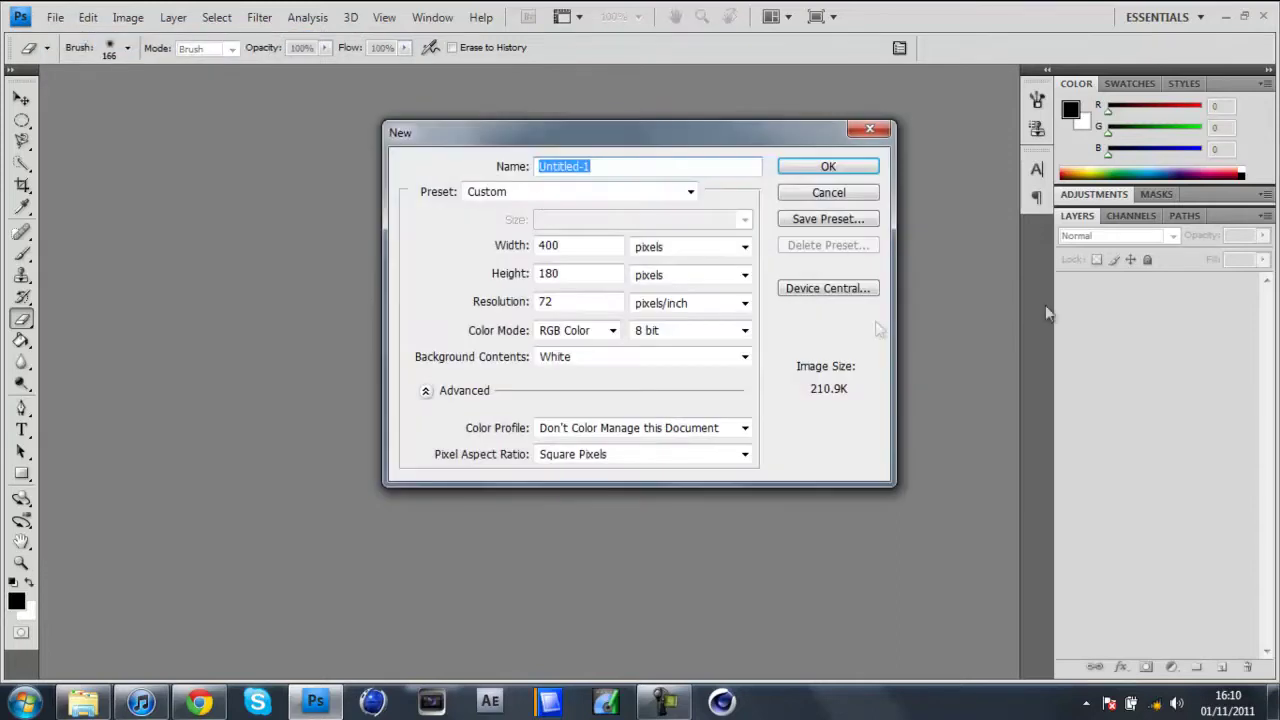
{"action": "left_click", "coordinate": [580, 192]}
{"action": "left_click", "coordinate": [557, 234]}
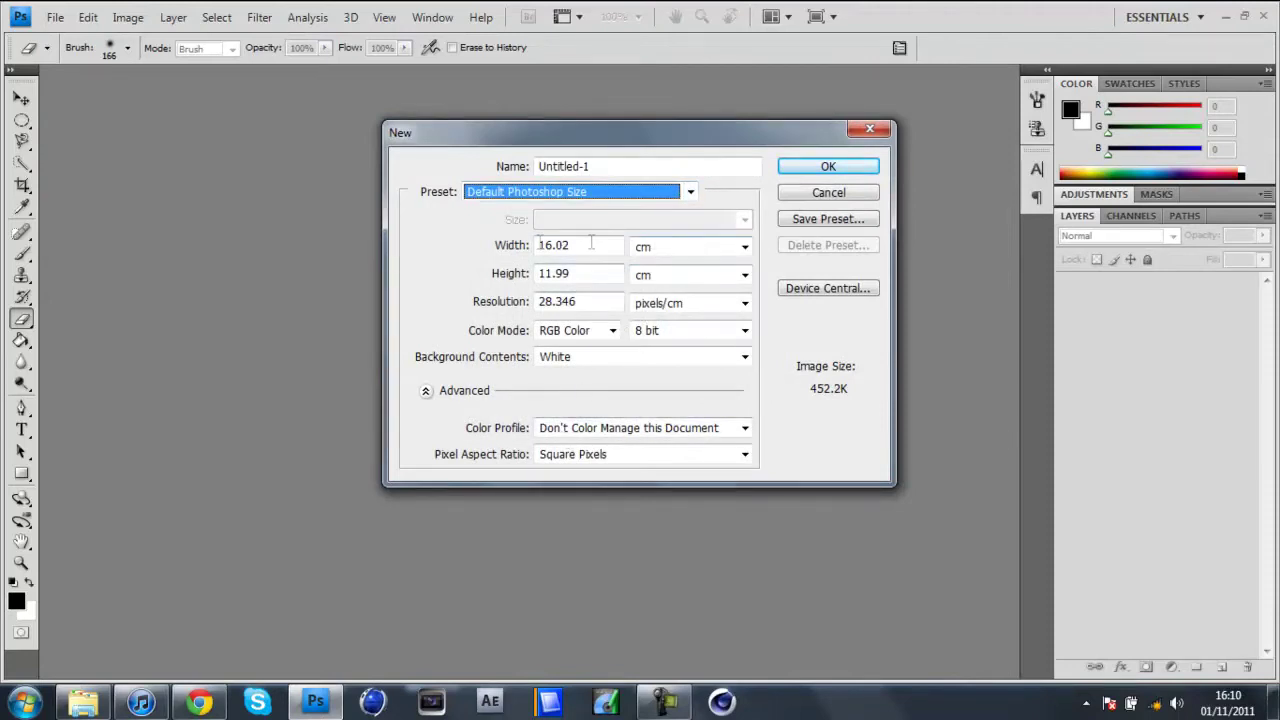
{"action": "left_click", "coordinate": [740, 247]}
{"action": "left_click", "coordinate": [650, 264]}
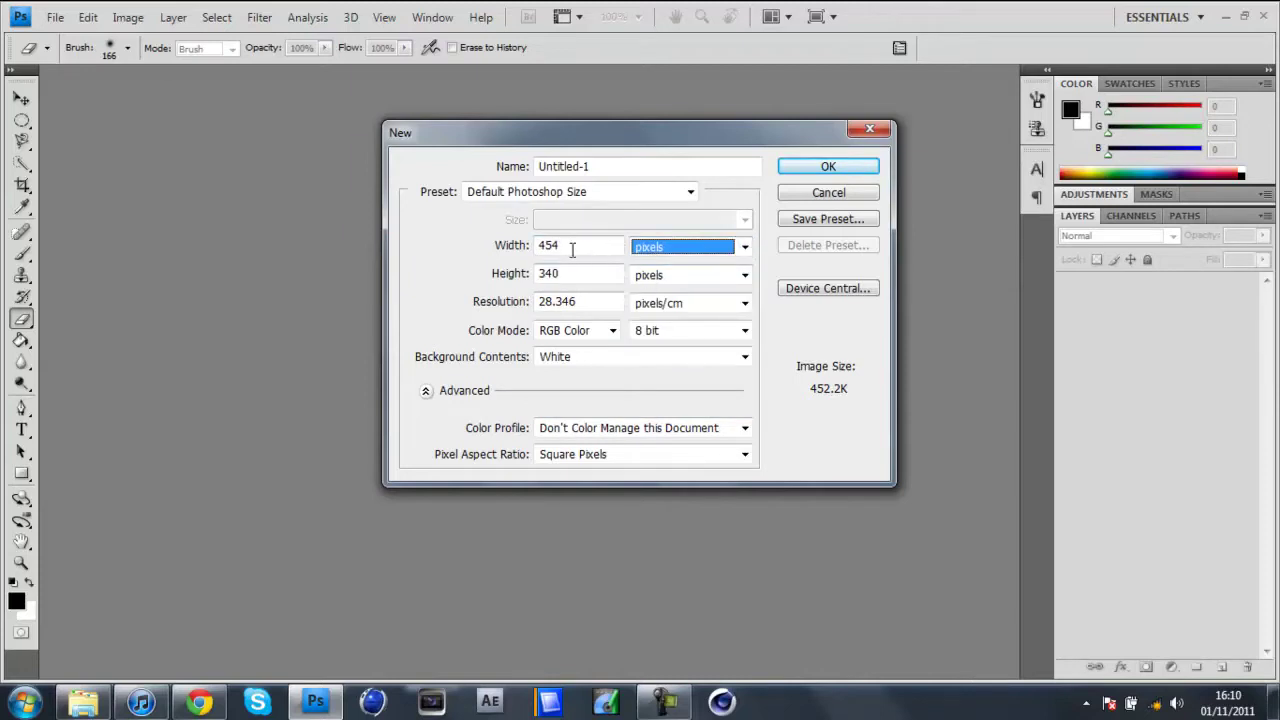
Step: Set the new document's width and height to 500 pixels each and create it
{"action": "left_click_drag", "start_coordinate": [572, 250], "coordinate": [522, 252]}
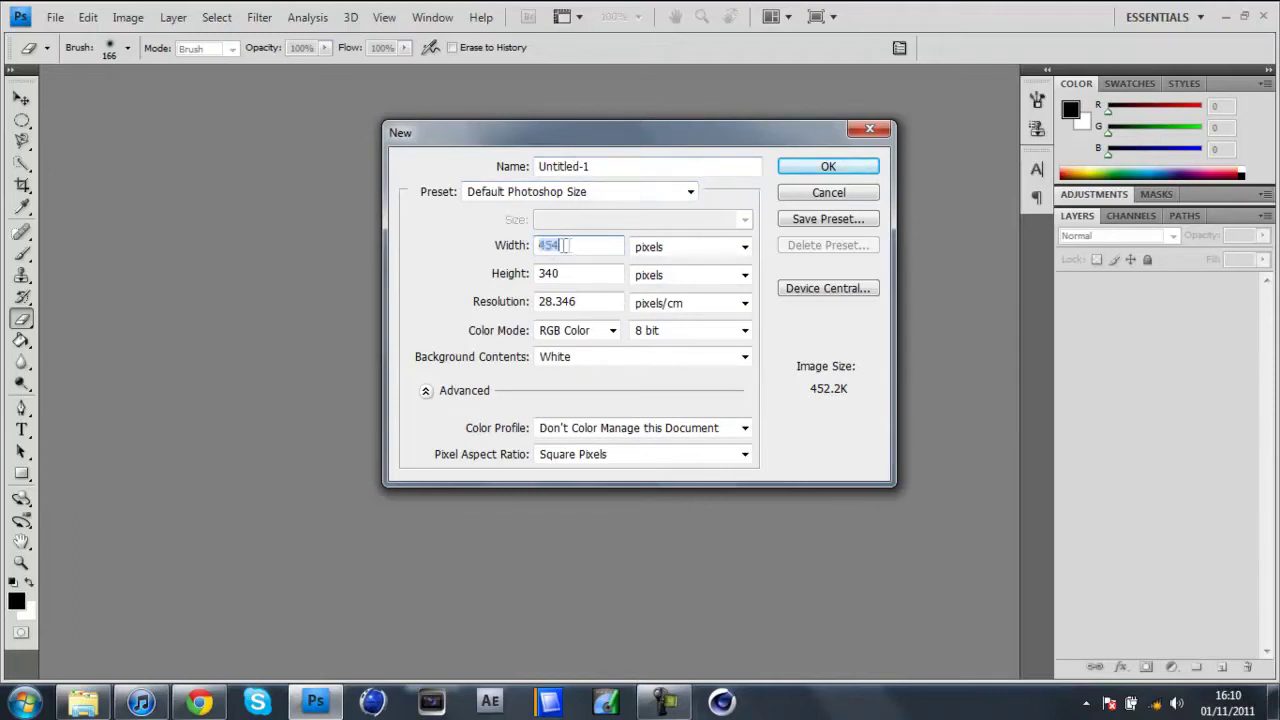
{"action": "type", "text": "500"}
{"action": "key", "text": "Tab"}
{"action": "key", "text": "Tab"}
{"action": "type", "text": "5"}
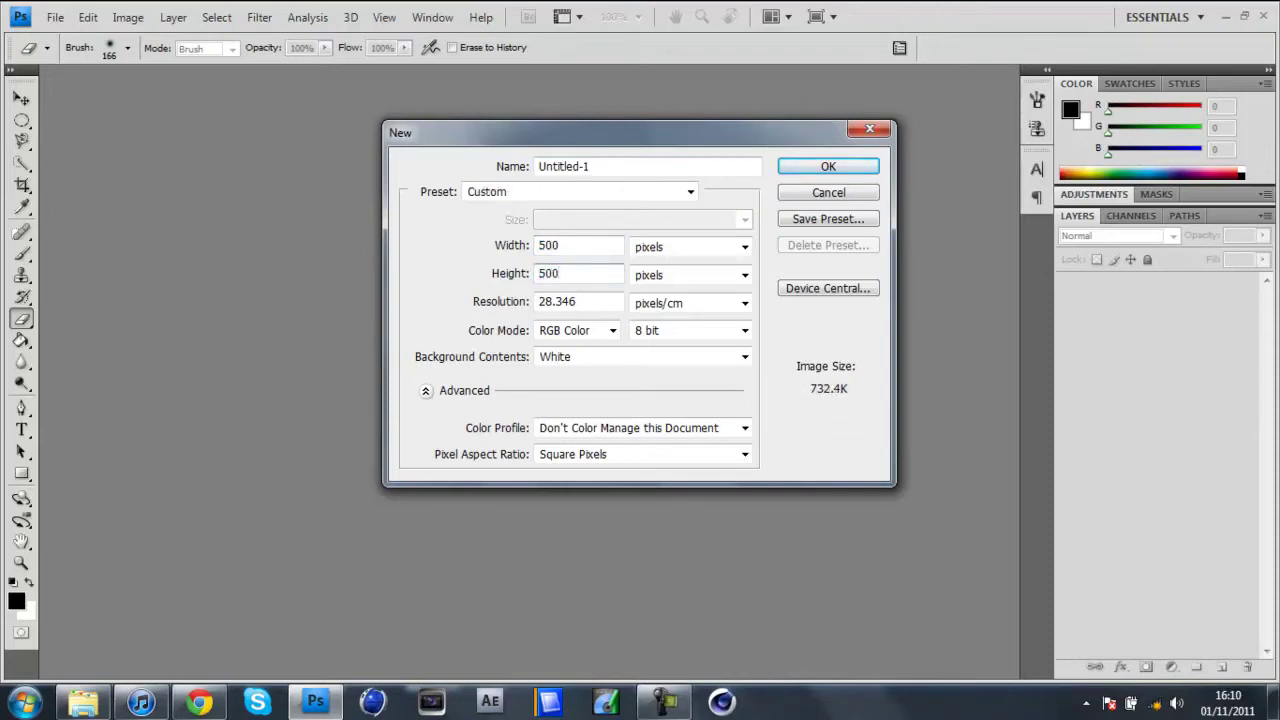
{"action": "left_click", "coordinate": [425, 391]}
{"action": "left_click", "coordinate": [866, 167]}
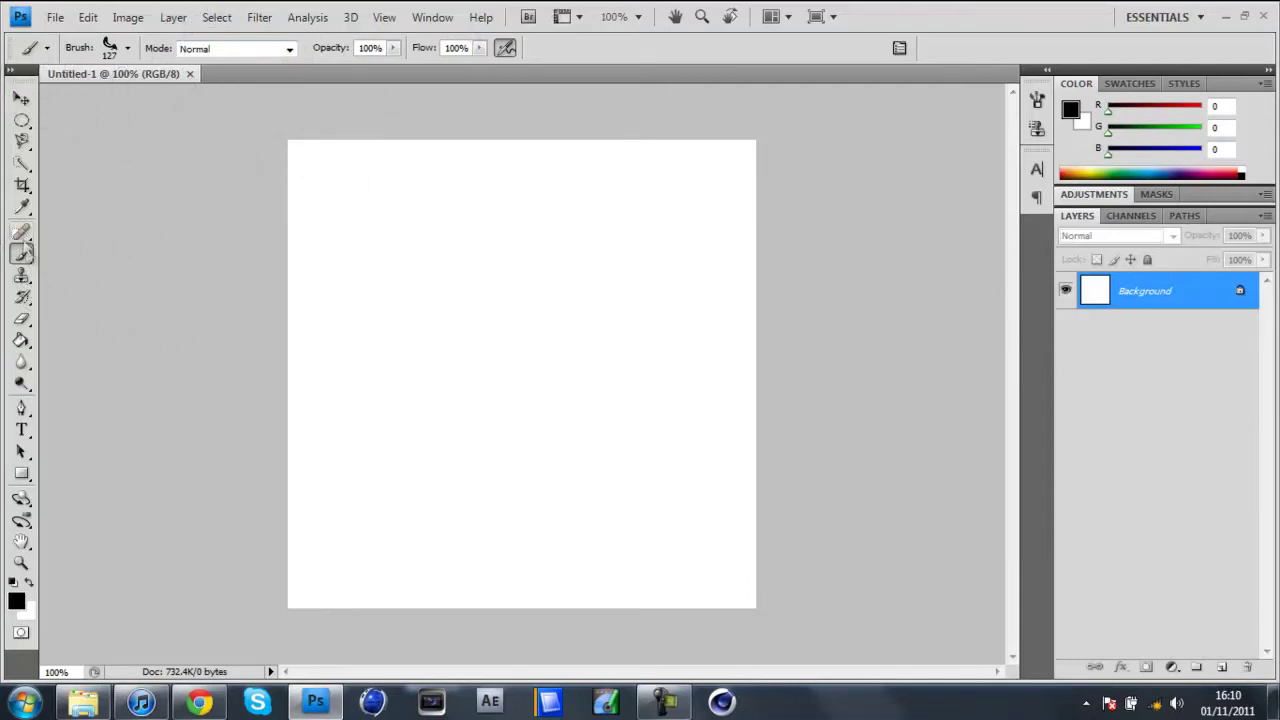
Step: Convert the locked Background into a regular layer, and switch to the Rectangular Marquee tool
{"action": "left_click", "coordinate": [22, 98]}
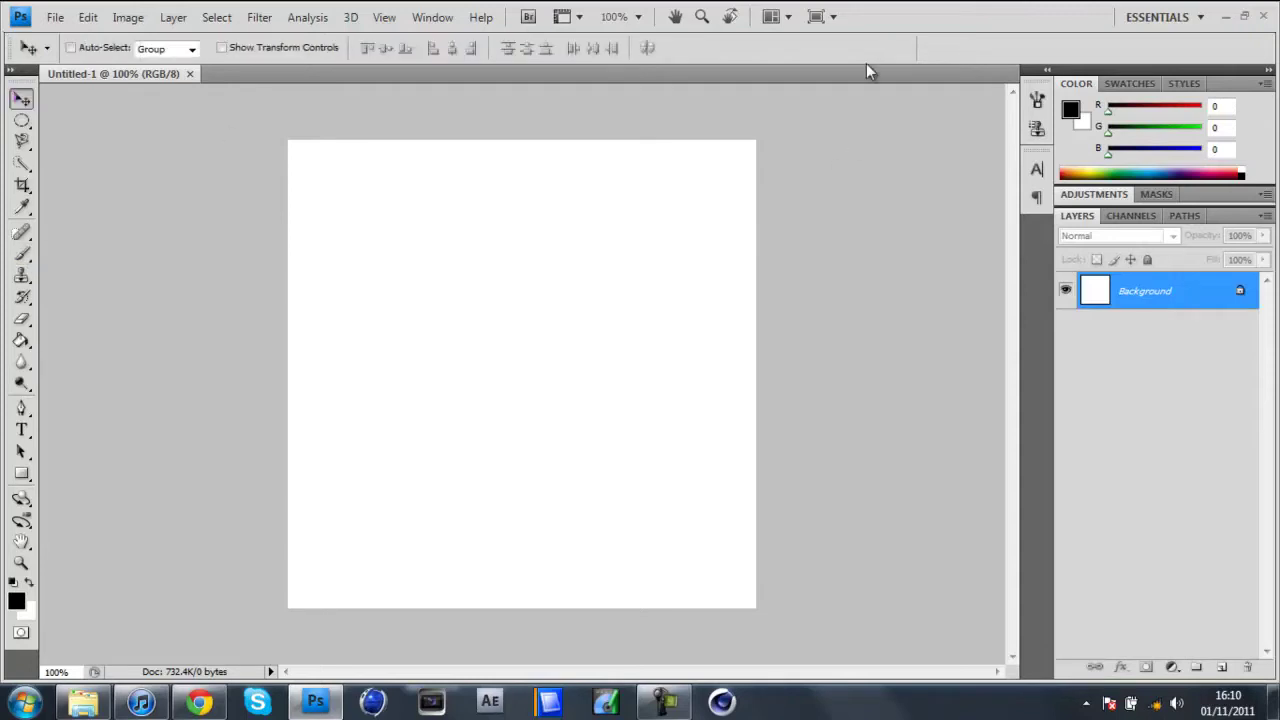
{"action": "double_click", "coordinate": [1242, 290]}
{"action": "key", "text": "Return"}
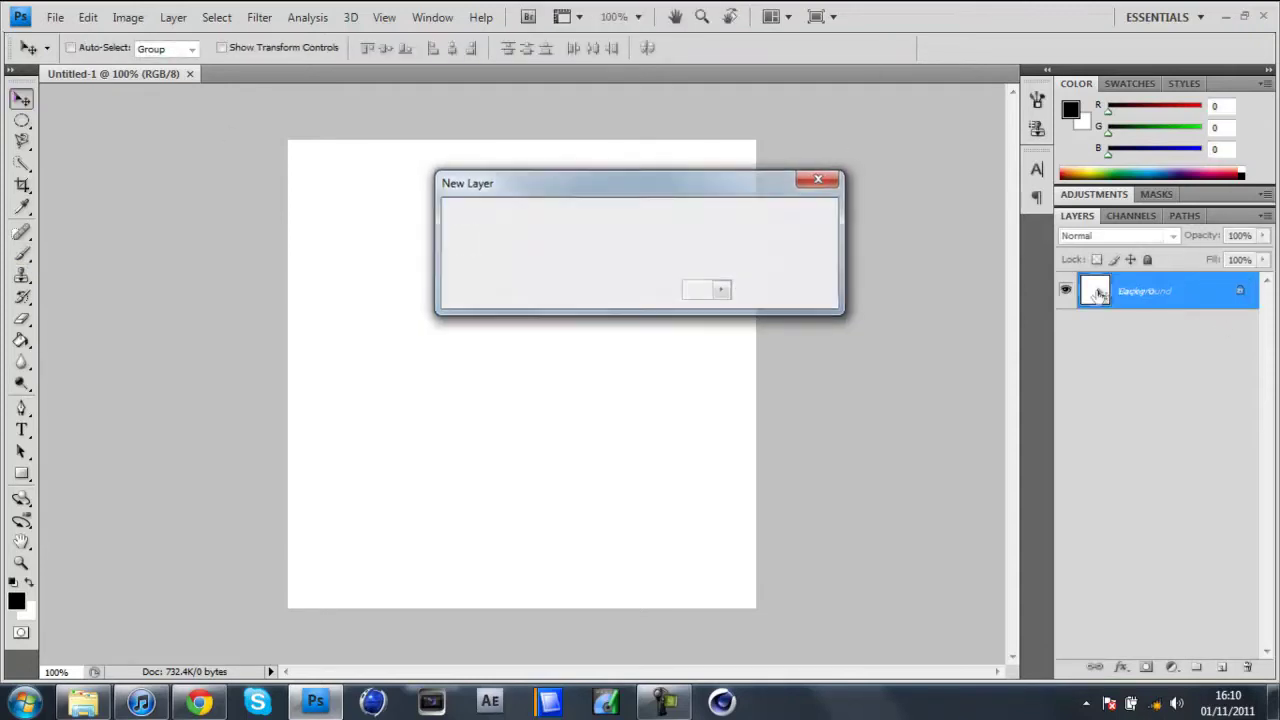
{"action": "left_click", "coordinate": [22, 120]}
{"action": "left_click", "coordinate": [105, 118]}
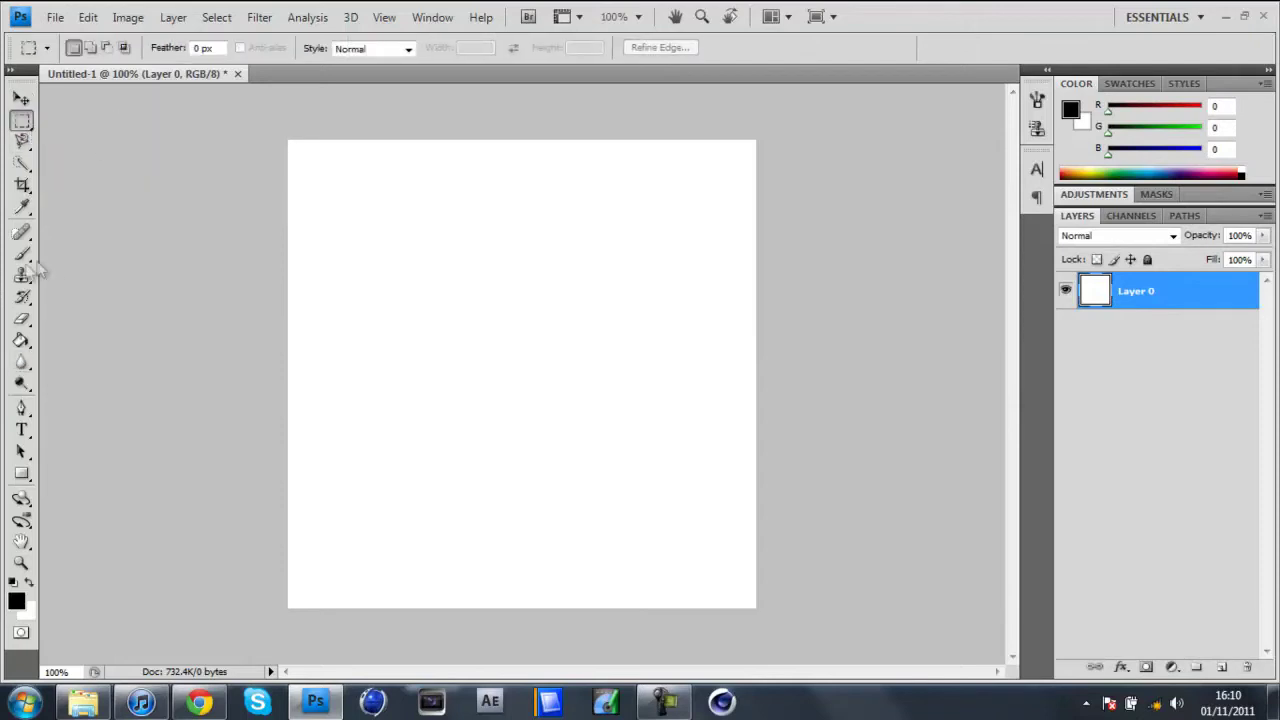
Step: Stamp the 127 px curved arrow brush on Layer 0 two times, undoing each stamp
{"action": "left_click", "coordinate": [22, 254]}
{"action": "left_click", "coordinate": [482, 322]}
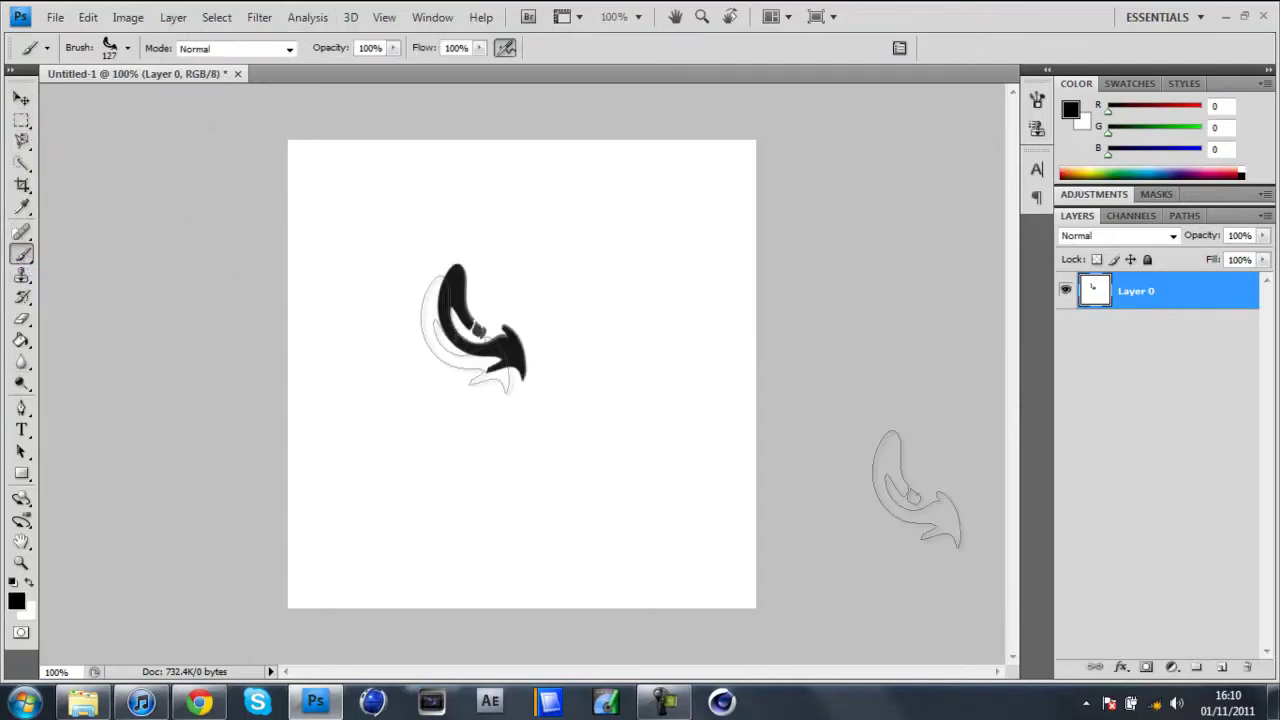
{"action": "key", "text": "ctrl+z"}
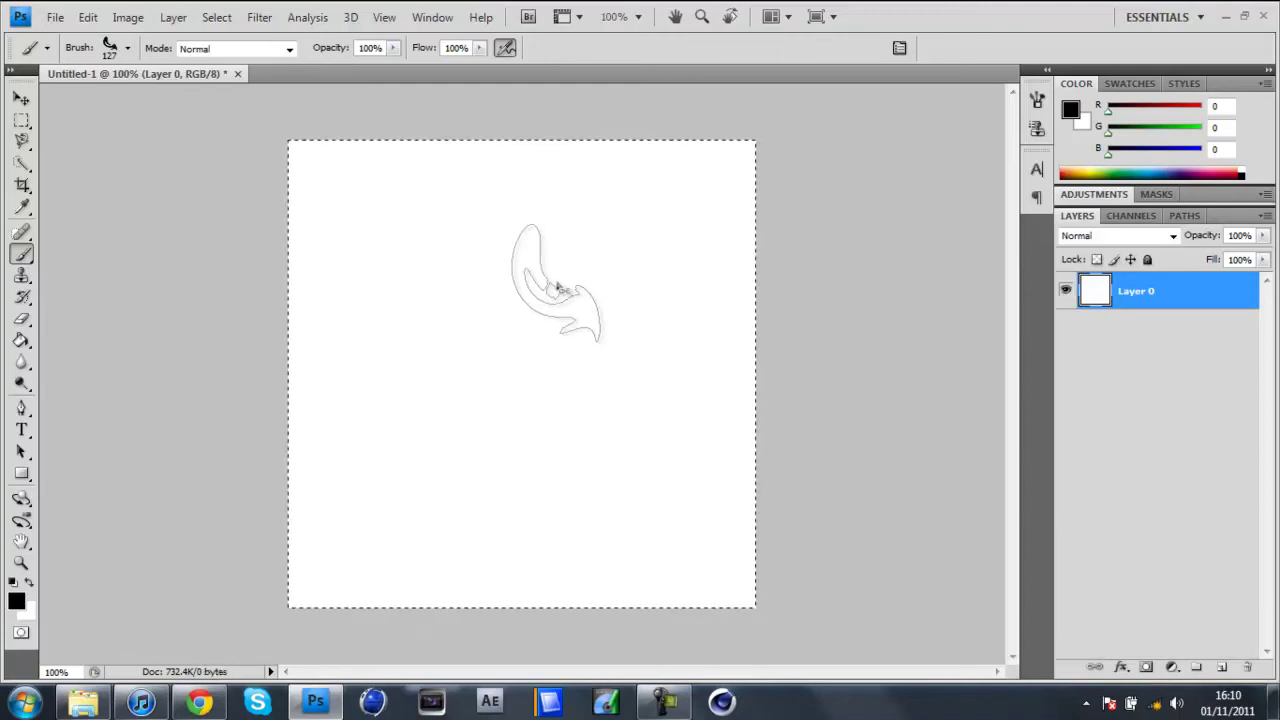
{"action": "left_click", "coordinate": [520, 268]}
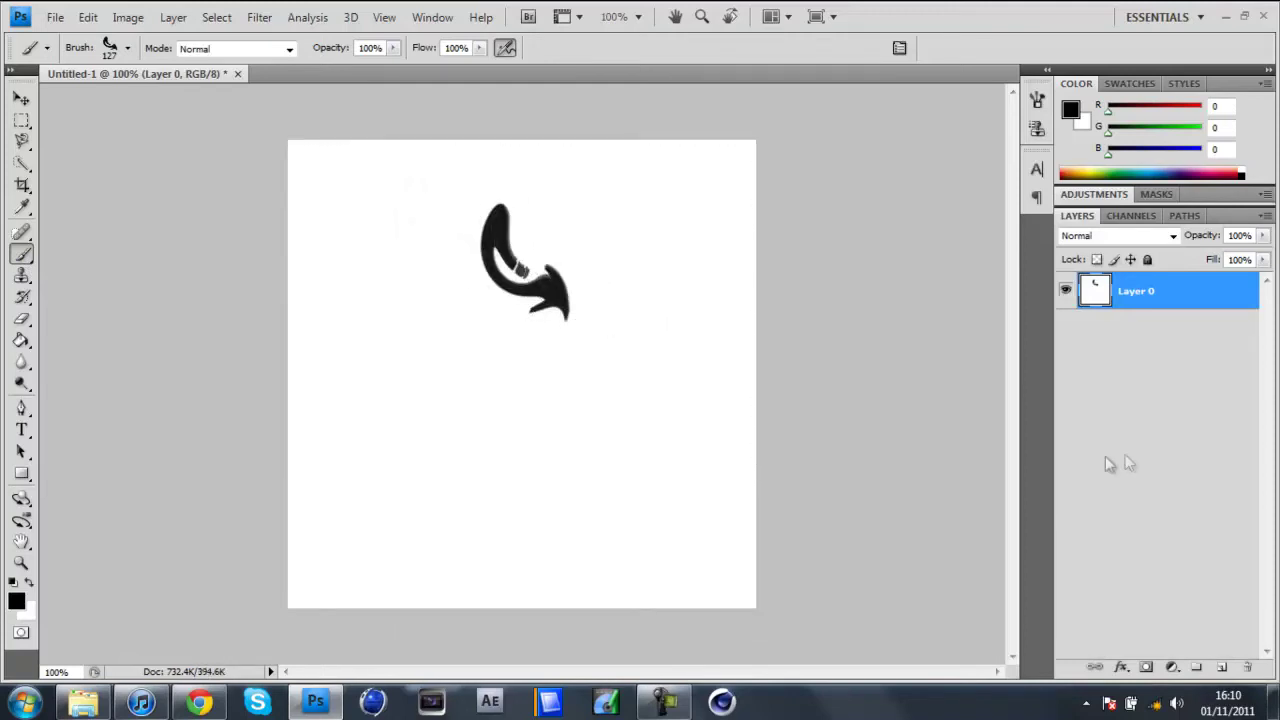
{"action": "key", "text": "ctrl+z"}
Step: Add a new empty layer above Layer 0
{"action": "left_click", "coordinate": [22, 100]}
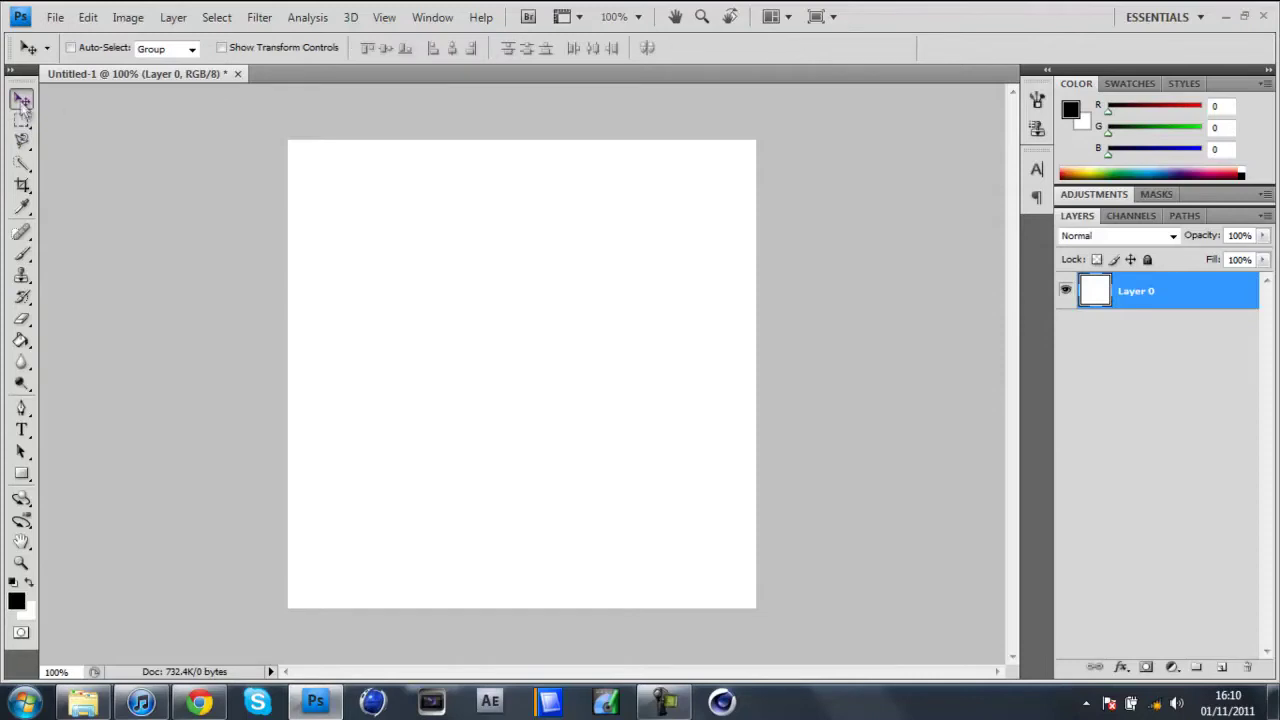
{"action": "mouse_move", "coordinate": [465, 403]}
{"action": "left_mouse_down"}
{"action": "mouse_move", "coordinate": [302, 281]}
{"action": "mouse_move", "coordinate": [683, 274]}
{"action": "mouse_move", "coordinate": [725, 599]}
{"action": "mouse_move", "coordinate": [586, 261]}
{"action": "mouse_move", "coordinate": [486, 386]}
{"action": "mouse_move", "coordinate": [500, 429]}
{"action": "mouse_move", "coordinate": [457, 389]}
{"action": "mouse_move", "coordinate": [472, 404]}
{"action": "left_mouse_up"}
{"action": "key", "text": "ctrl+shift+n"}
{"action": "key", "text": "Return"}
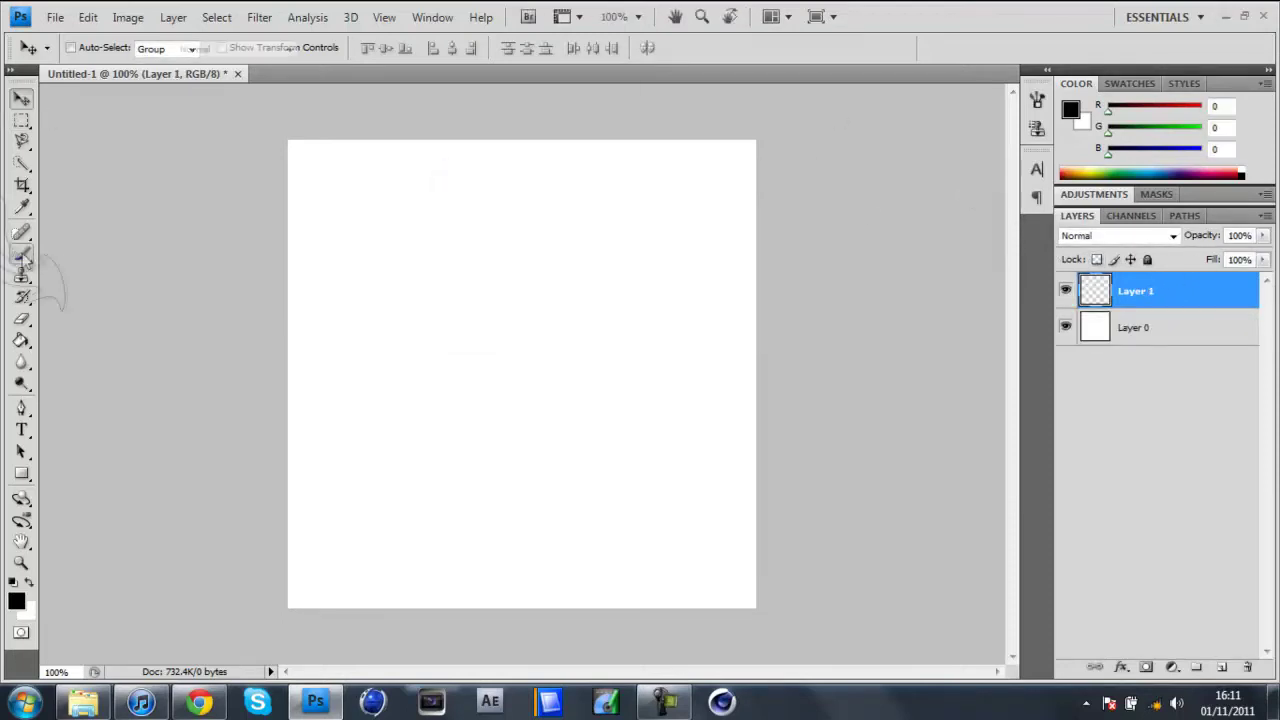
Step: Stamp the 127 px curved arrow brush on Layer 1, and try out reordering the two layers
{"action": "left_click", "coordinate": [22, 254]}
{"action": "left_click", "coordinate": [556, 267]}
{"action": "left_click_drag", "start_coordinate": [1145, 291], "coordinate": [1173, 401]}
{"action": "left_click_drag", "start_coordinate": [1150, 337], "coordinate": [1170, 291]}
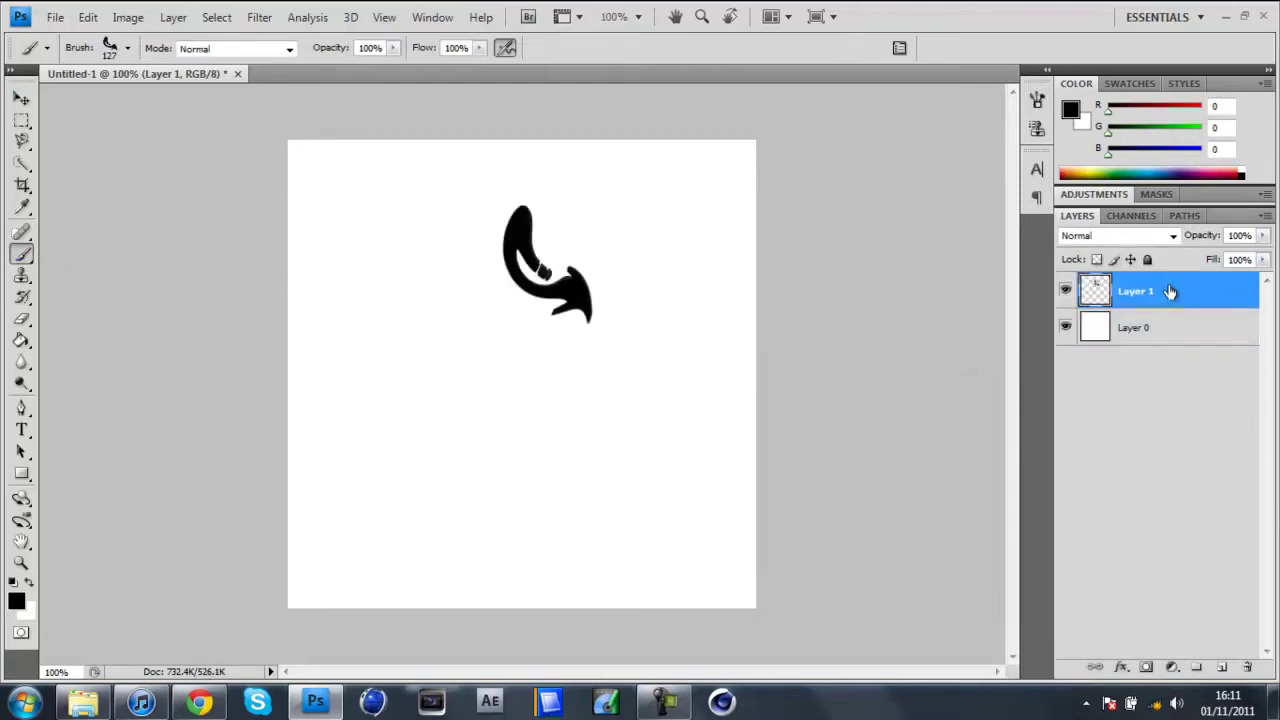
Step: Move the arrow on Layer 1 lower on the canvas, and shift the white Layer 0 separately
{"action": "left_click", "coordinate": [23, 97]}
{"action": "mouse_move", "coordinate": [583, 288]}
{"action": "left_mouse_down"}
{"action": "mouse_move", "coordinate": [765, 473]}
{"action": "mouse_move", "coordinate": [592, 452]}
{"action": "mouse_move", "coordinate": [620, 364]}
{"action": "left_mouse_up"}
{"action": "left_click", "coordinate": [1130, 343]}
{"action": "left_click_drag", "start_coordinate": [666, 406], "coordinate": [778, 388]}
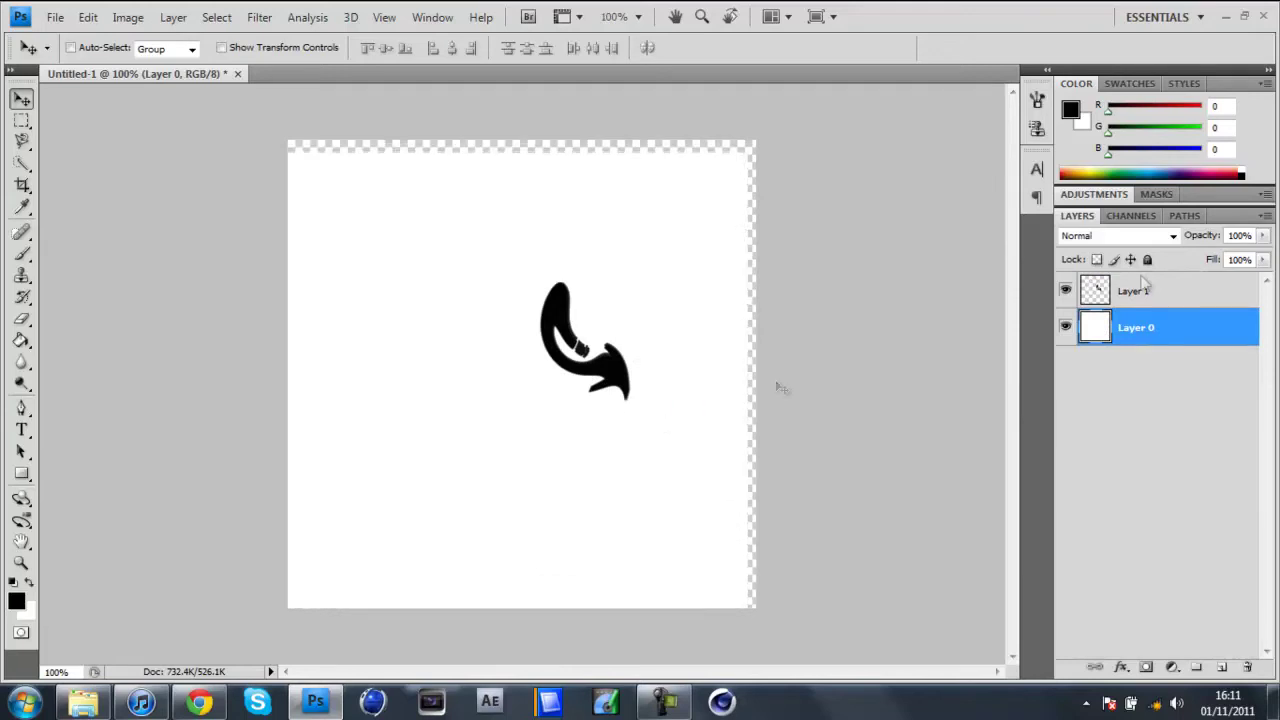
{"action": "left_click", "coordinate": [1138, 304]}
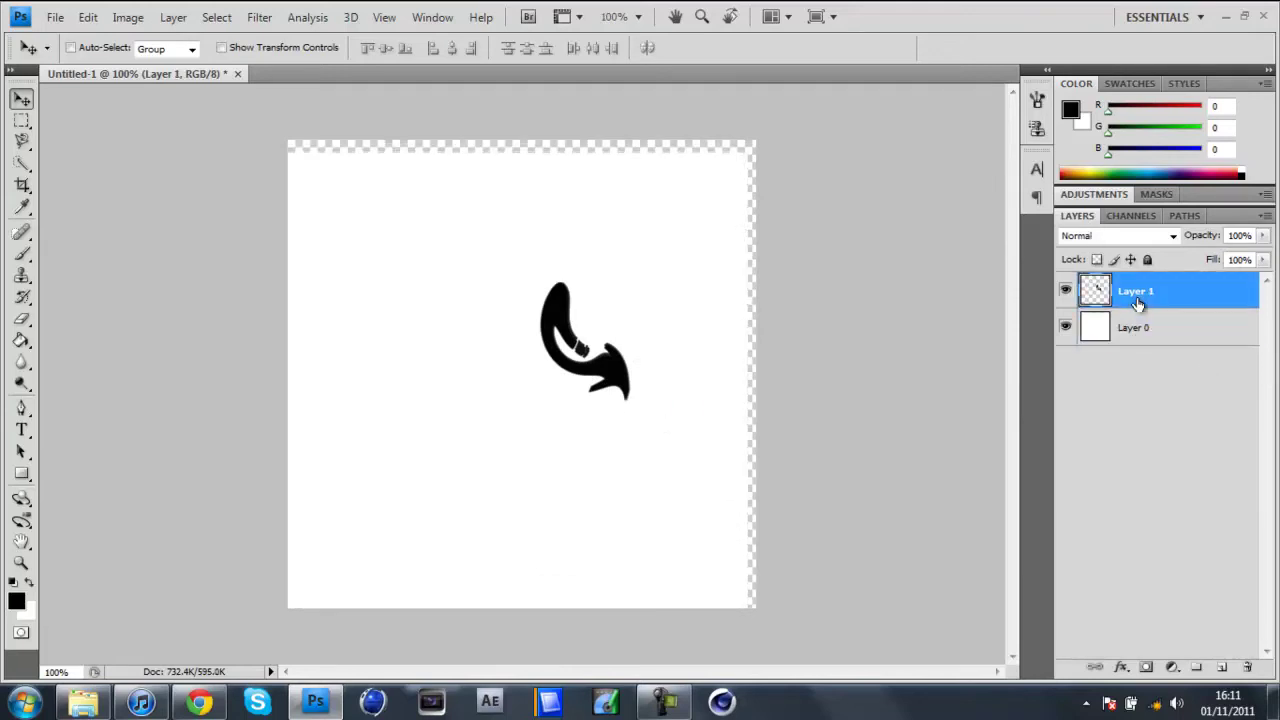
Step: Undo the layer moves, the arrow stamp and the added layer, back to Layer 0 alone
{"action": "key", "text": "ctrl+alt+z"}
{"action": "key", "text": "ctrl+alt+z"}
{"action": "key", "text": "ctrl+alt+z"}
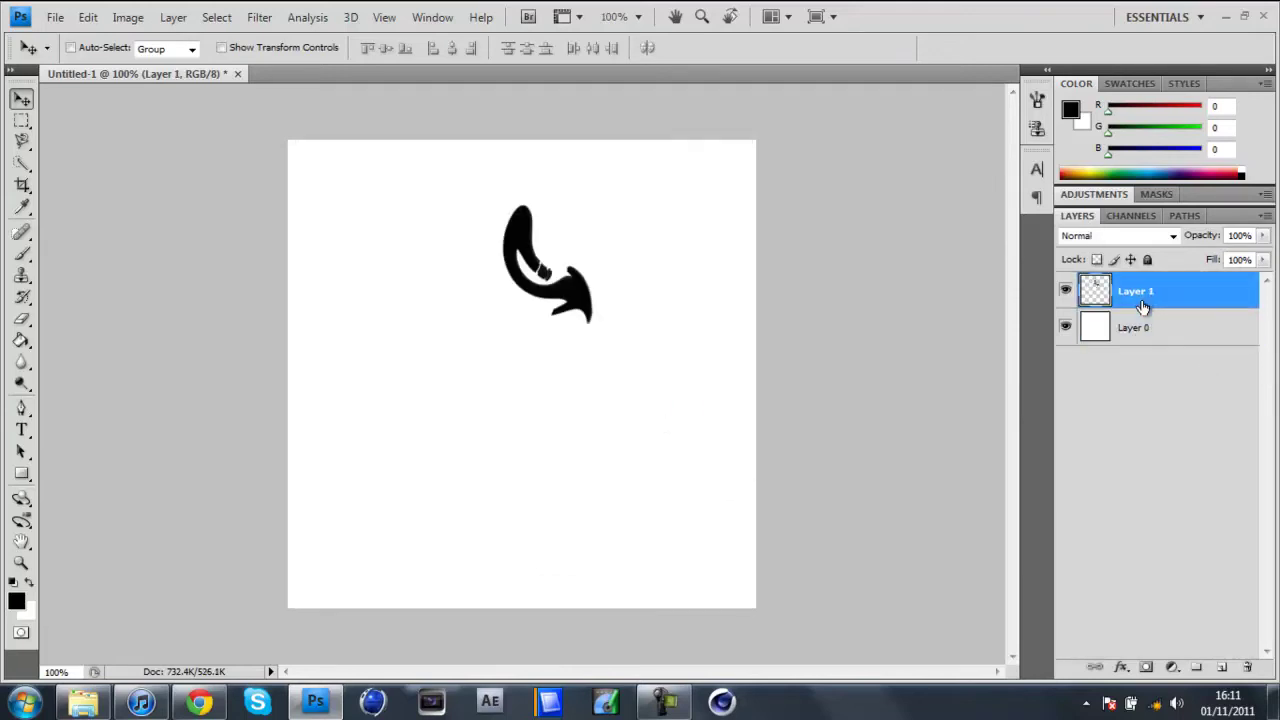
{"action": "key", "text": "ctrl+alt+z"}
{"action": "key", "text": "ctrl+alt+z"}
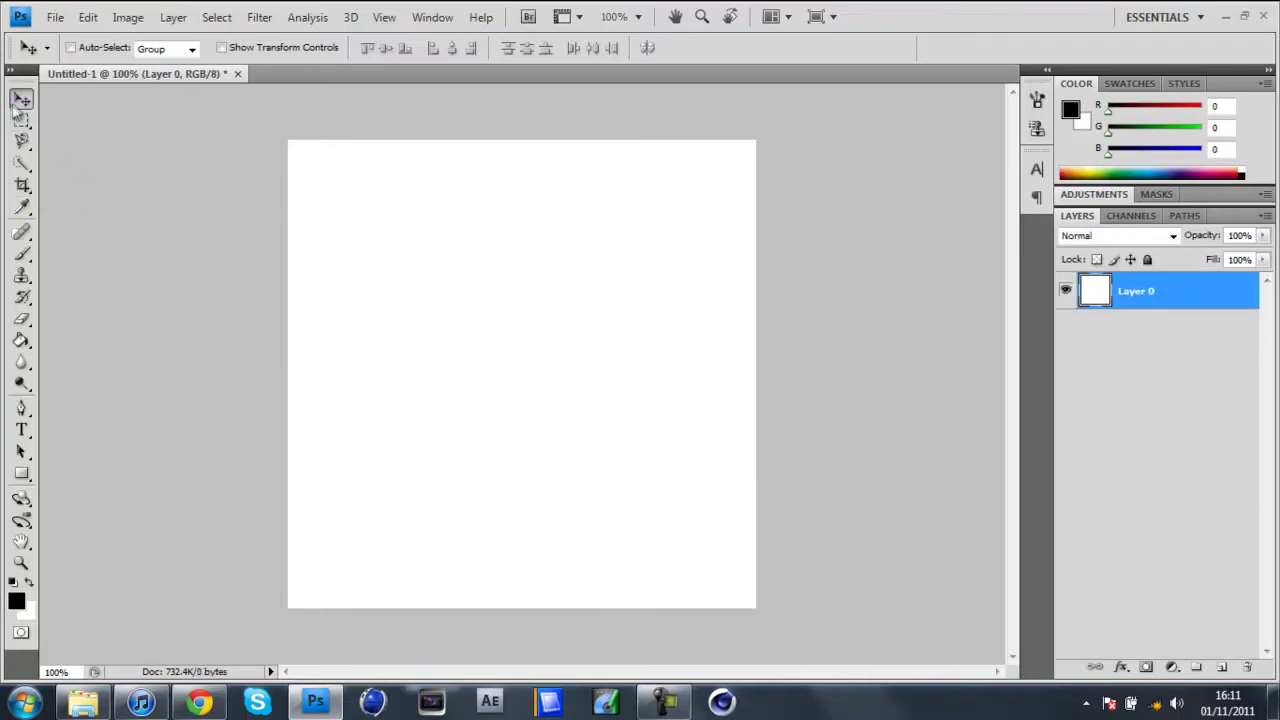
Step: Paint on Layer 0 with the soft round 300 px brush and undo the painting
{"action": "left_click", "coordinate": [22, 255]}
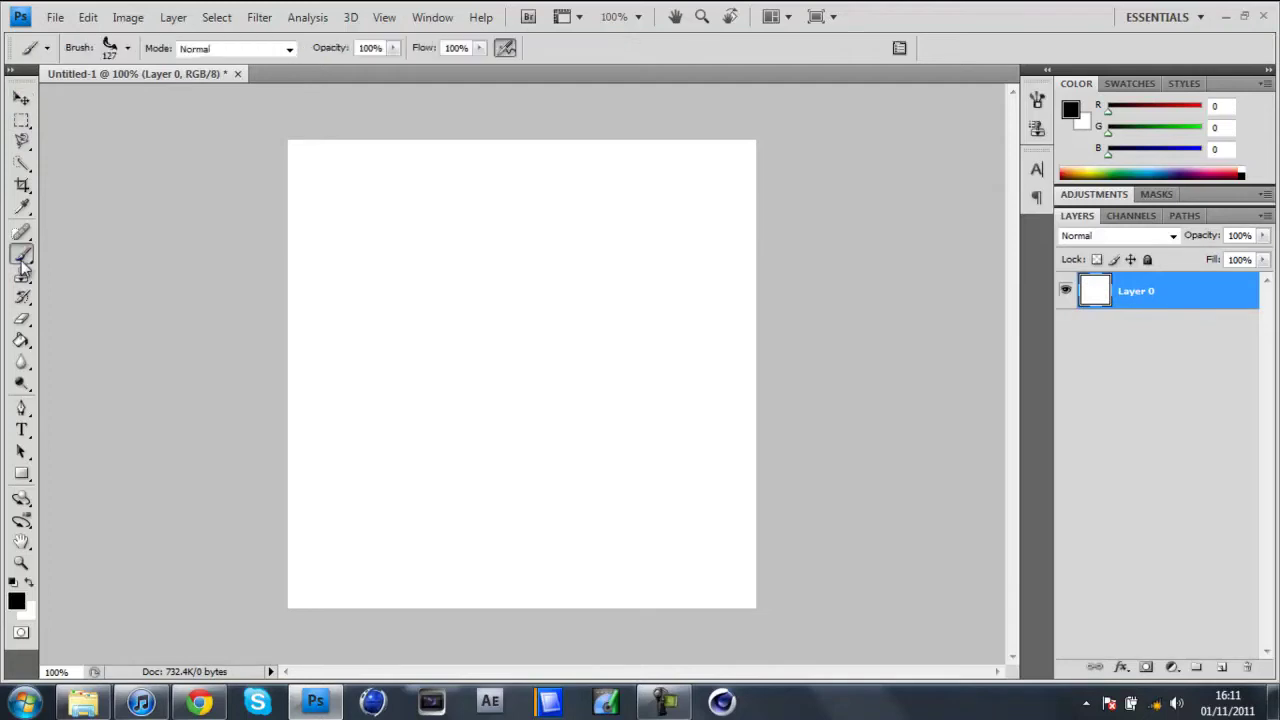
{"action": "left_click", "coordinate": [129, 50]}
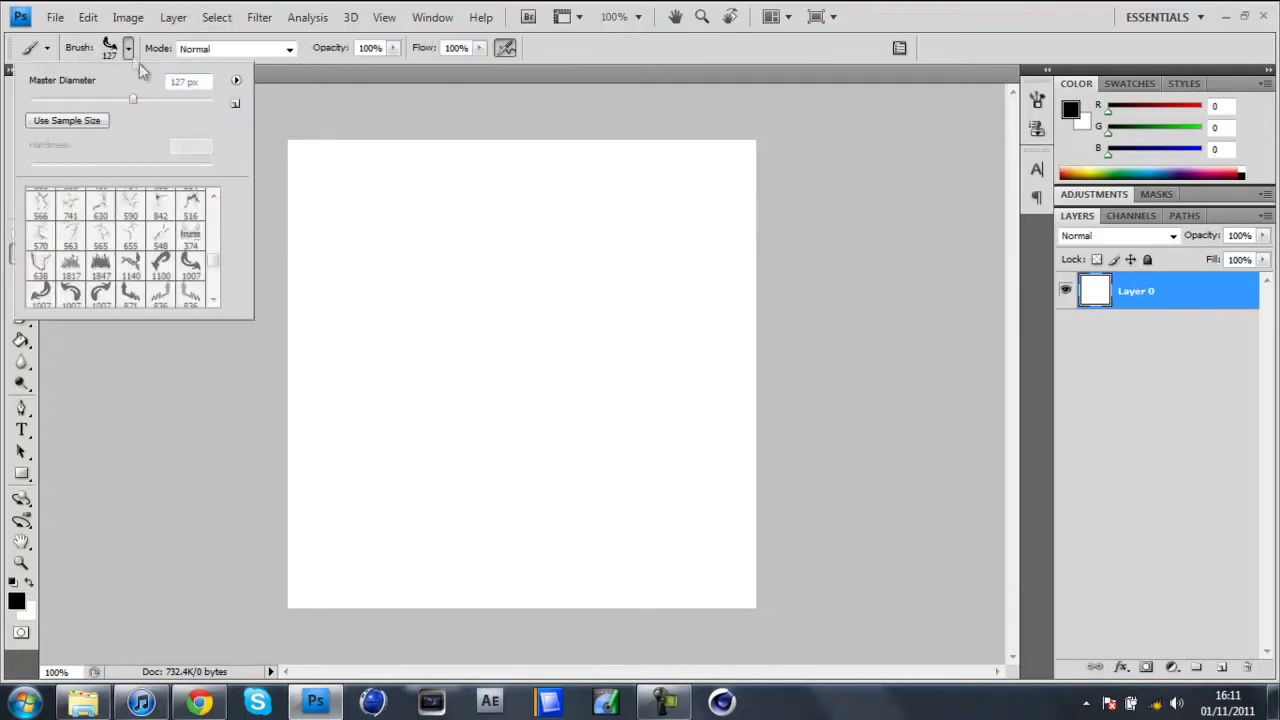
{"action": "left_click_drag", "start_coordinate": [220, 268], "coordinate": [217, 216]}
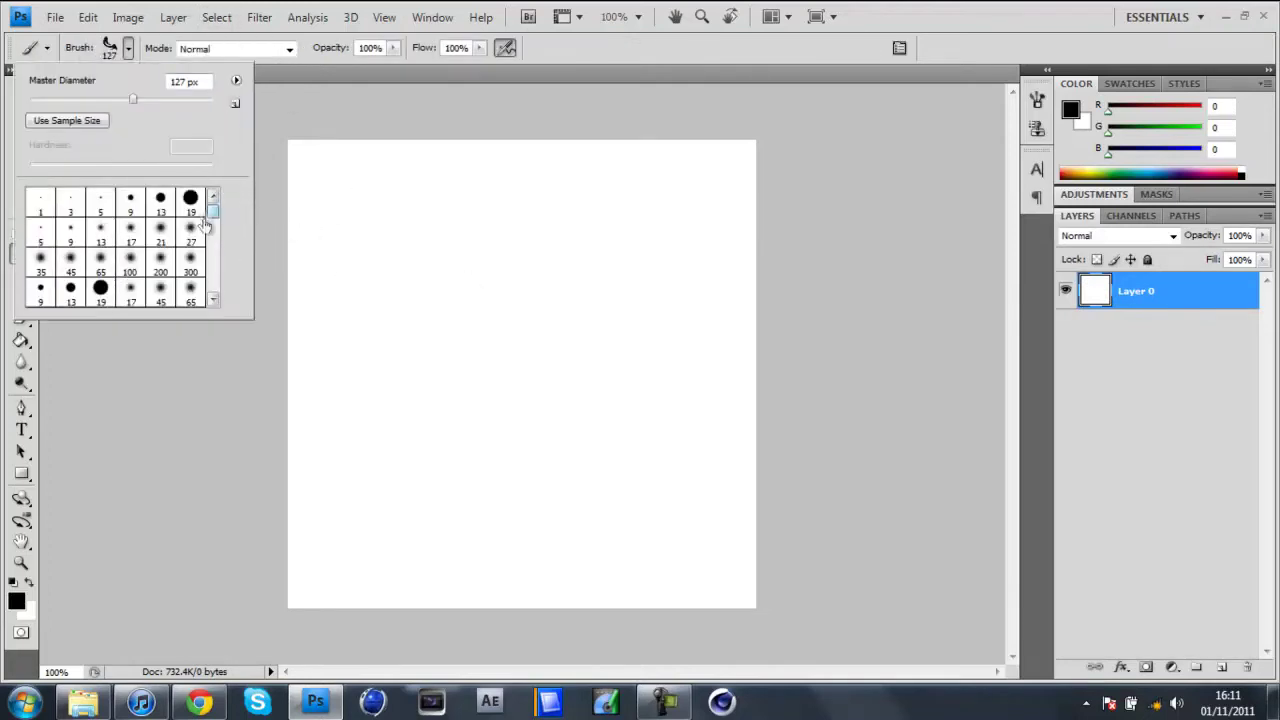
{"action": "left_click", "coordinate": [161, 266]}
{"action": "left_click", "coordinate": [190, 264]}
{"action": "left_click", "coordinate": [485, 300]}
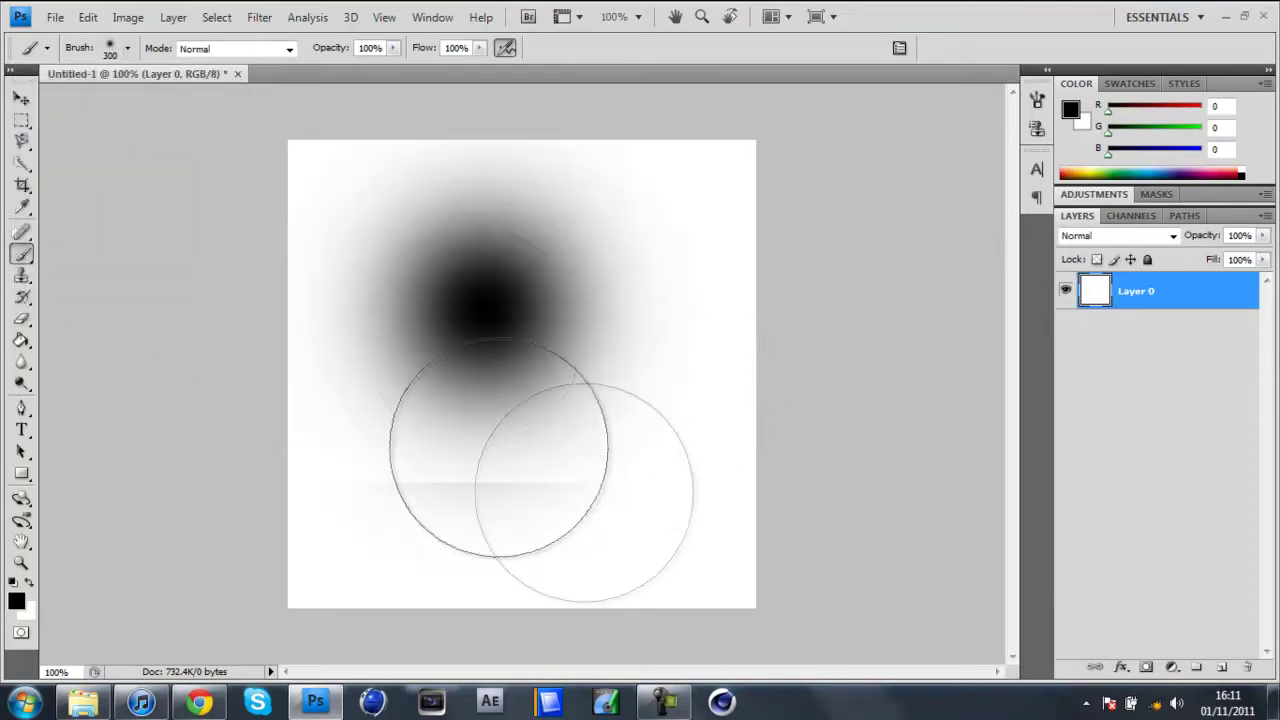
{"action": "mouse_move", "coordinate": [498, 448]}
{"action": "left_mouse_down"}
{"action": "mouse_move", "coordinate": [465, 255]}
{"action": "mouse_move", "coordinate": [414, 243]}
{"action": "left_mouse_up"}
{"action": "key", "text": "ctrl+z"}
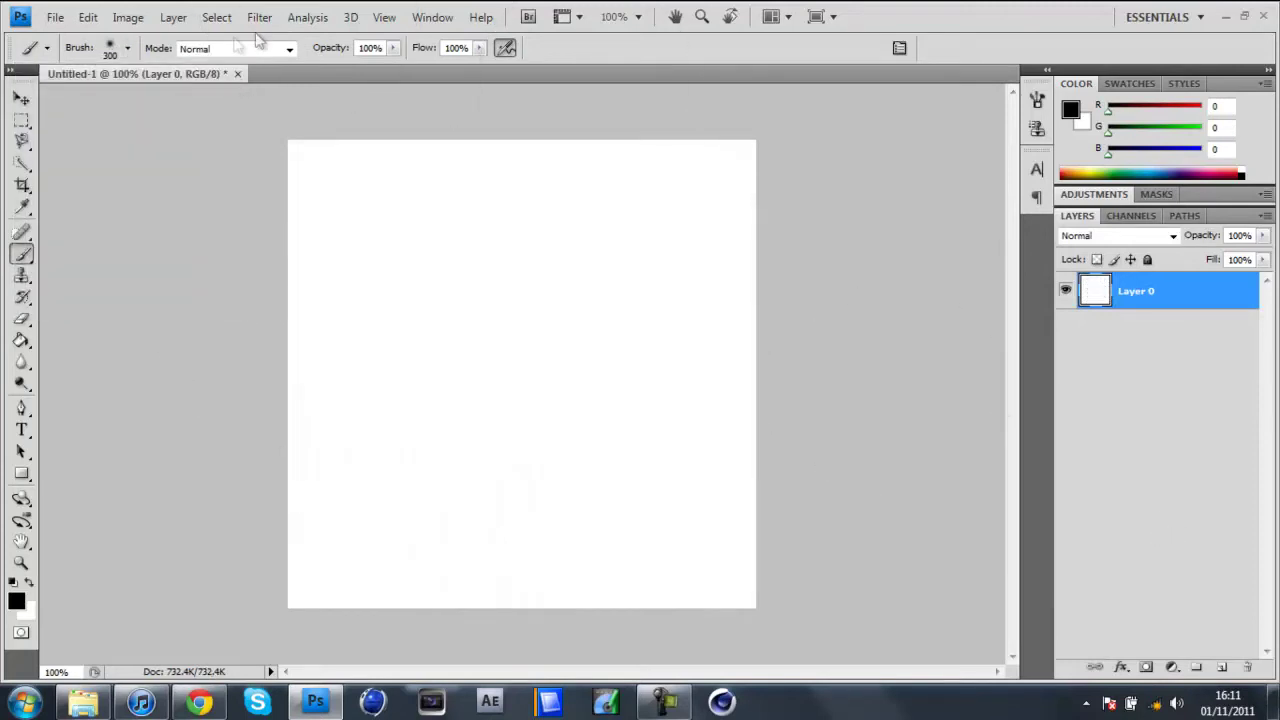
Step: Browse the brush presets and choose the 284 px irregular splatter brush
{"action": "left_click", "coordinate": [130, 50]}
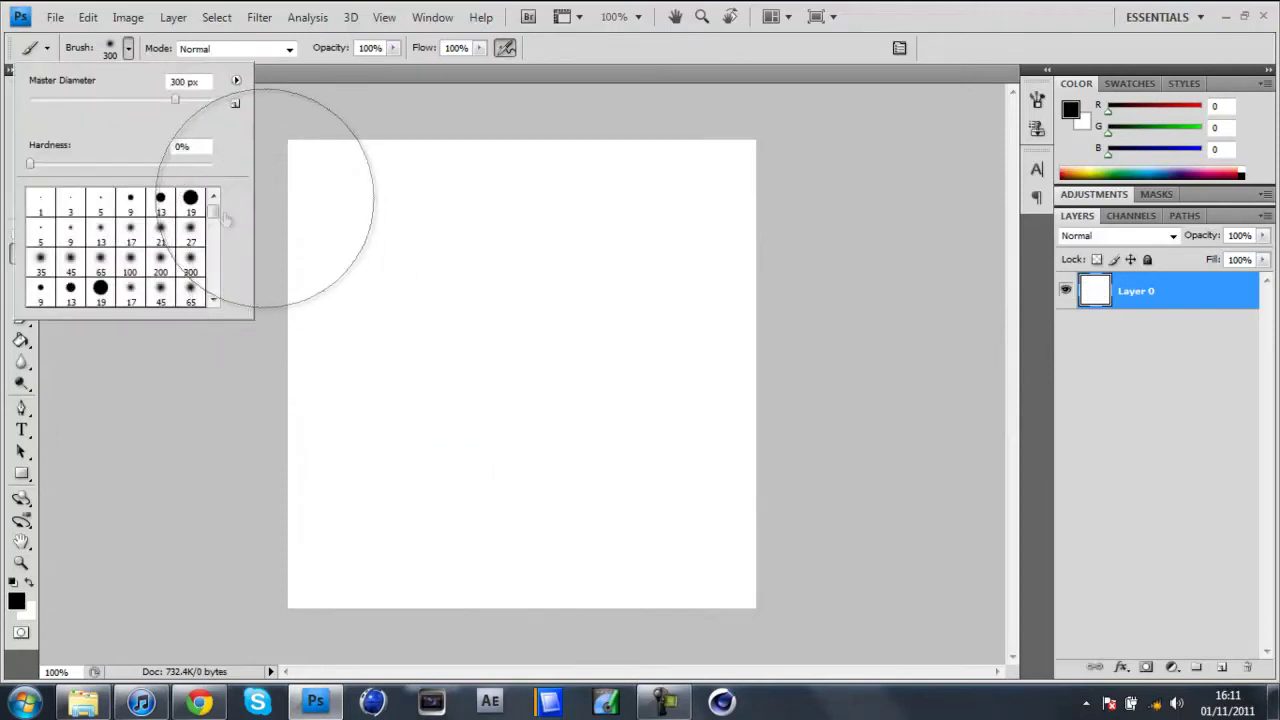
{"action": "left_click_drag", "start_coordinate": [217, 224], "coordinate": [222, 250]}
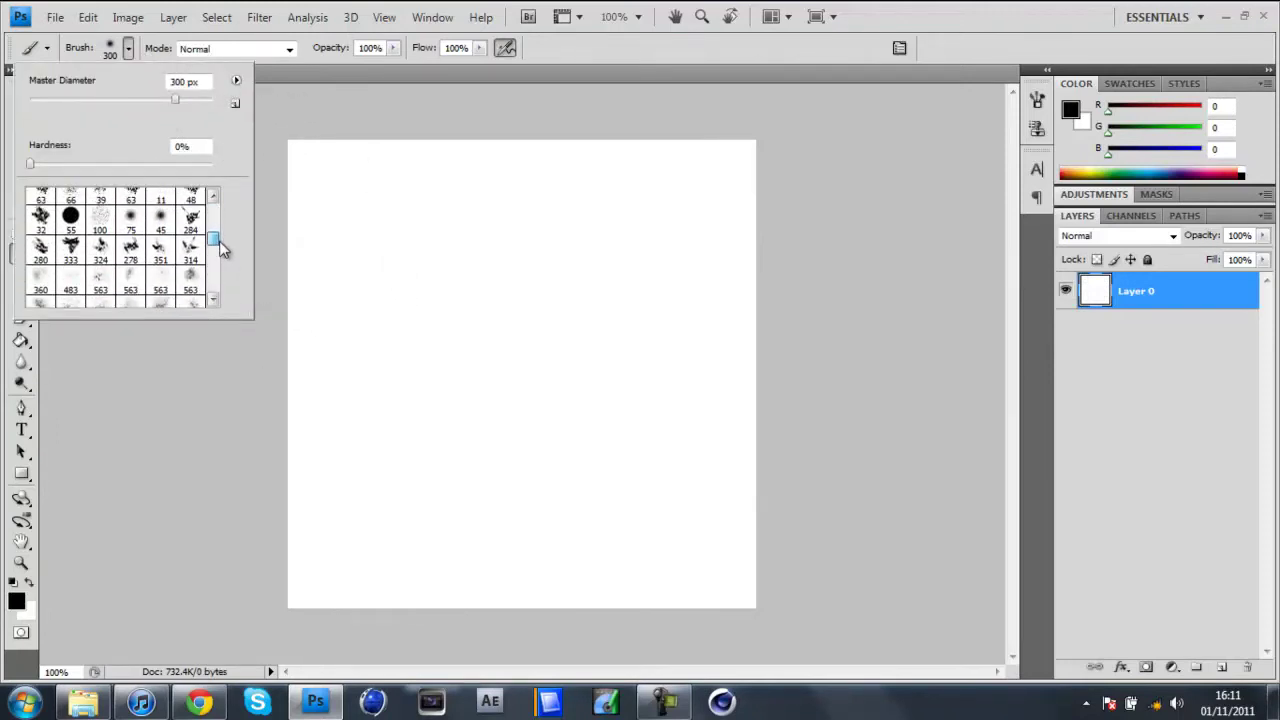
{"action": "left_click", "coordinate": [160, 226]}
{"action": "mouse_move", "coordinate": [217, 240]}
{"action": "left_mouse_down"}
{"action": "mouse_move", "coordinate": [216, 208]}
{"action": "mouse_move", "coordinate": [240, 247]}
{"action": "left_mouse_up"}
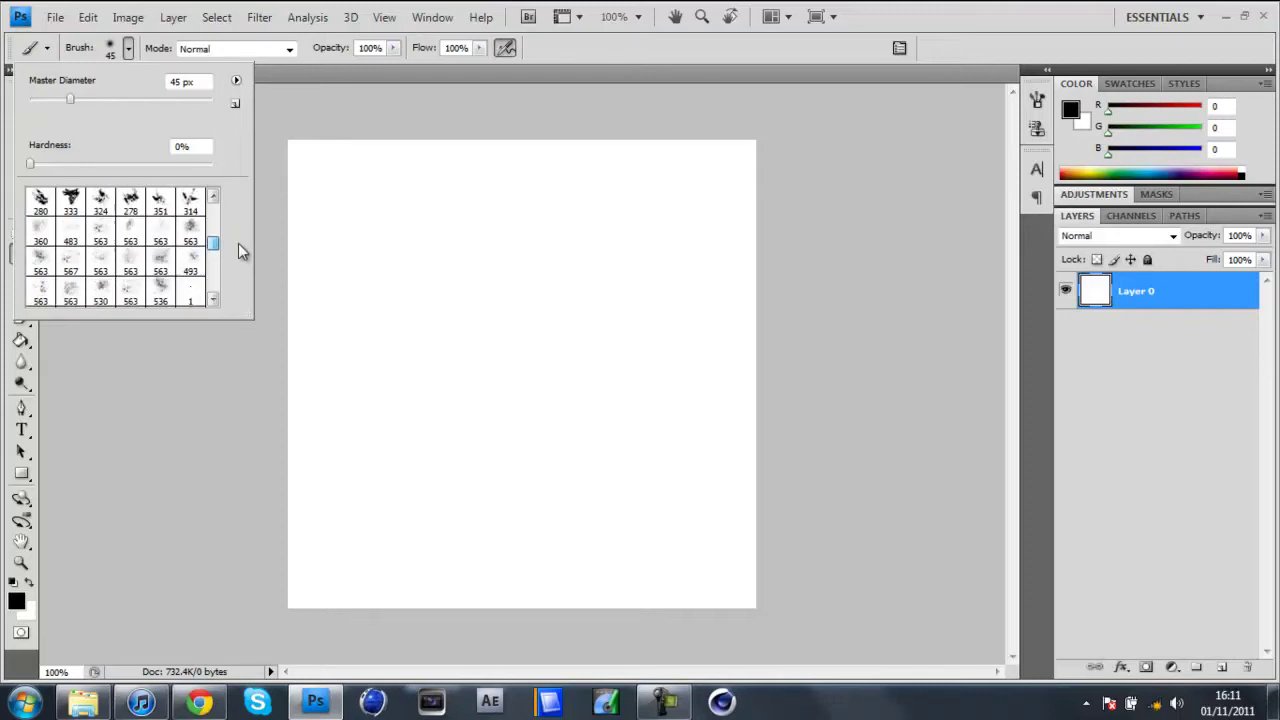
{"action": "left_click", "coordinate": [214, 197]}
{"action": "left_click", "coordinate": [191, 200]}
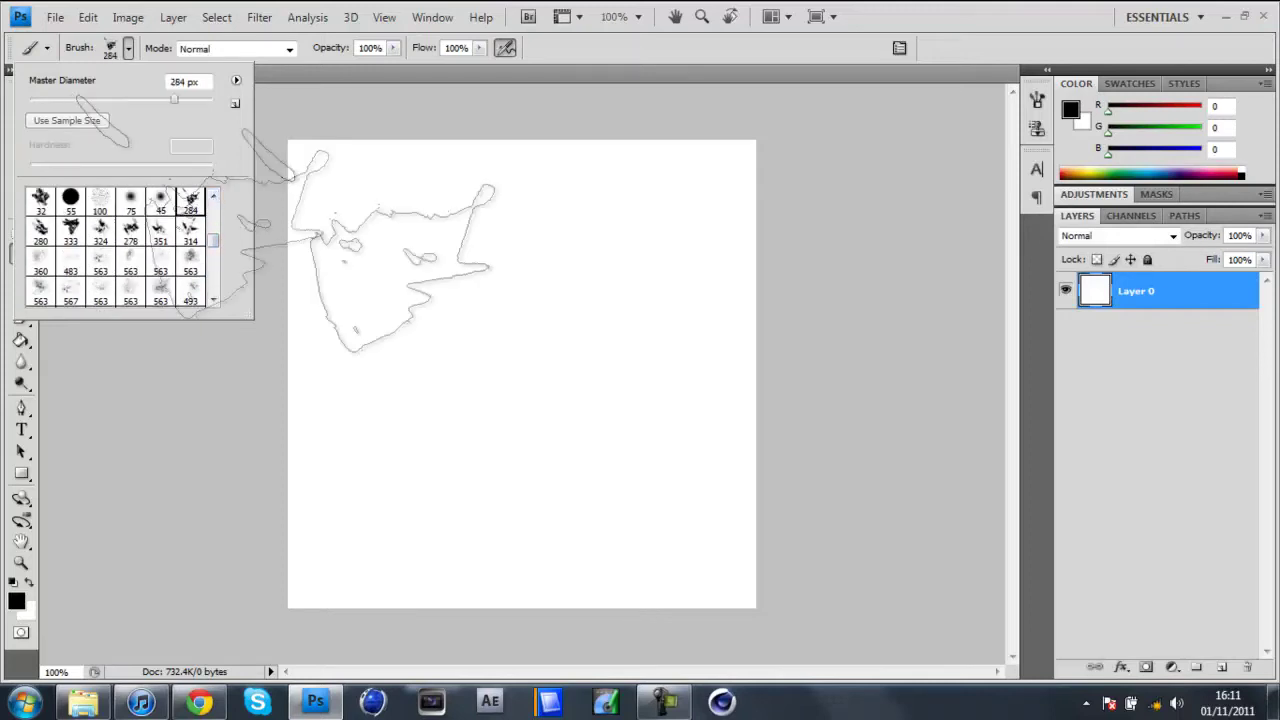
Step: Stamp the 284 px splatter brush in black around the corners and edges of Layer 0
{"action": "left_click_drag", "start_coordinate": [696, 214], "coordinate": [730, 160]}
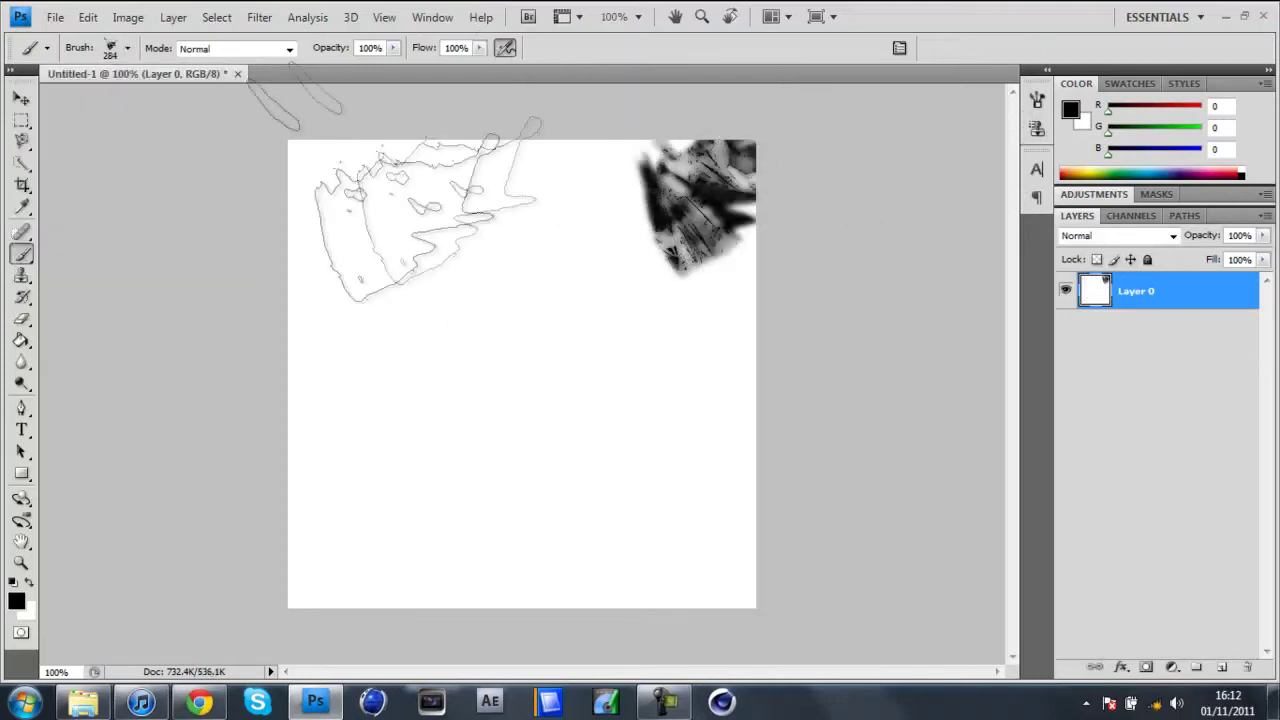
{"action": "left_click", "coordinate": [316, 570]}
{"action": "left_click", "coordinate": [317, 170]}
{"action": "left_click", "coordinate": [765, 508]}
{"action": "left_click", "coordinate": [509, 397]}
{"action": "mouse_move", "coordinate": [545, 425]}
{"action": "left_mouse_down"}
{"action": "mouse_move", "coordinate": [530, 490]}
{"action": "mouse_move", "coordinate": [450, 500]}
{"action": "left_mouse_up"}
{"action": "key", "text": "ctrl+z"}
{"action": "left_click", "coordinate": [770, 395]}
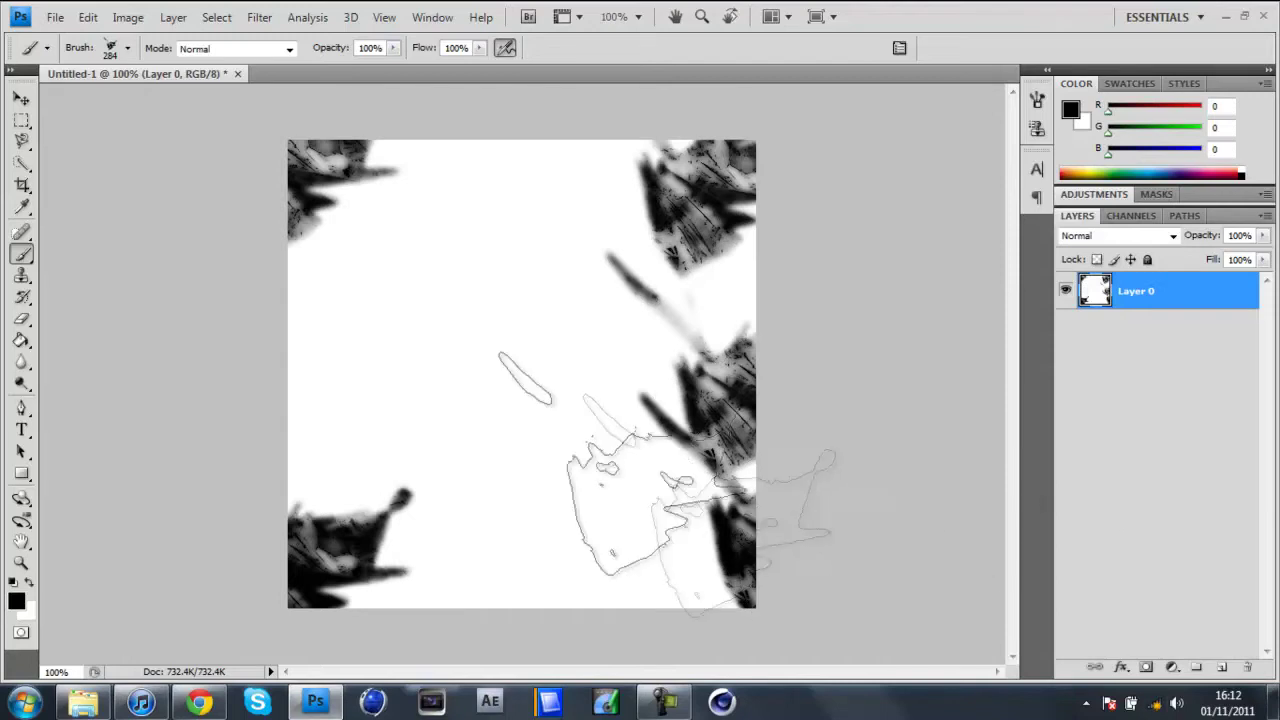
Step: Undo all the black splatter stamps to return Layer 0 to plain white
{"action": "key", "text": "ctrl+alt+z"}
{"action": "key", "text": "ctrl+alt+z"}
{"action": "key", "text": "ctrl+alt+z"}
{"action": "key", "text": "ctrl+alt+z"}
{"action": "key", "text": "ctrl+alt+z"}
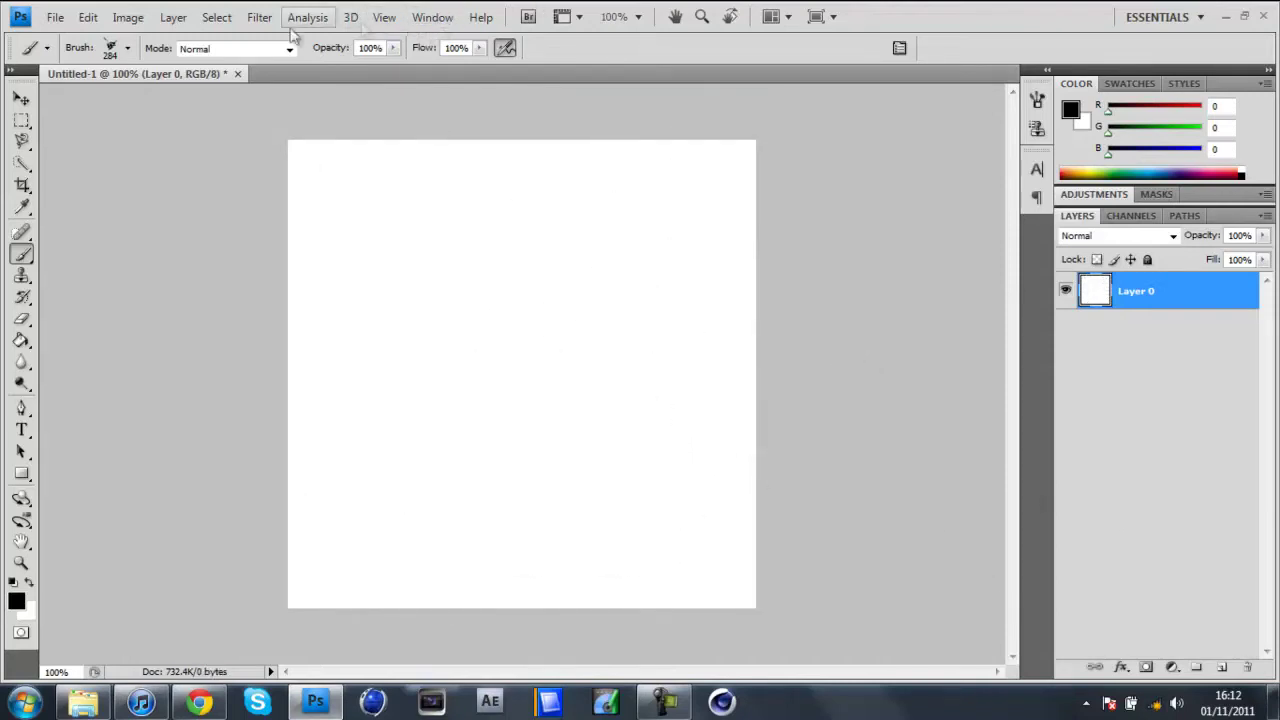
Step: Choose the 314 px splatter brush preset, try single stamps along the canvas's upper edge and undo them
{"action": "left_click", "coordinate": [127, 48]}
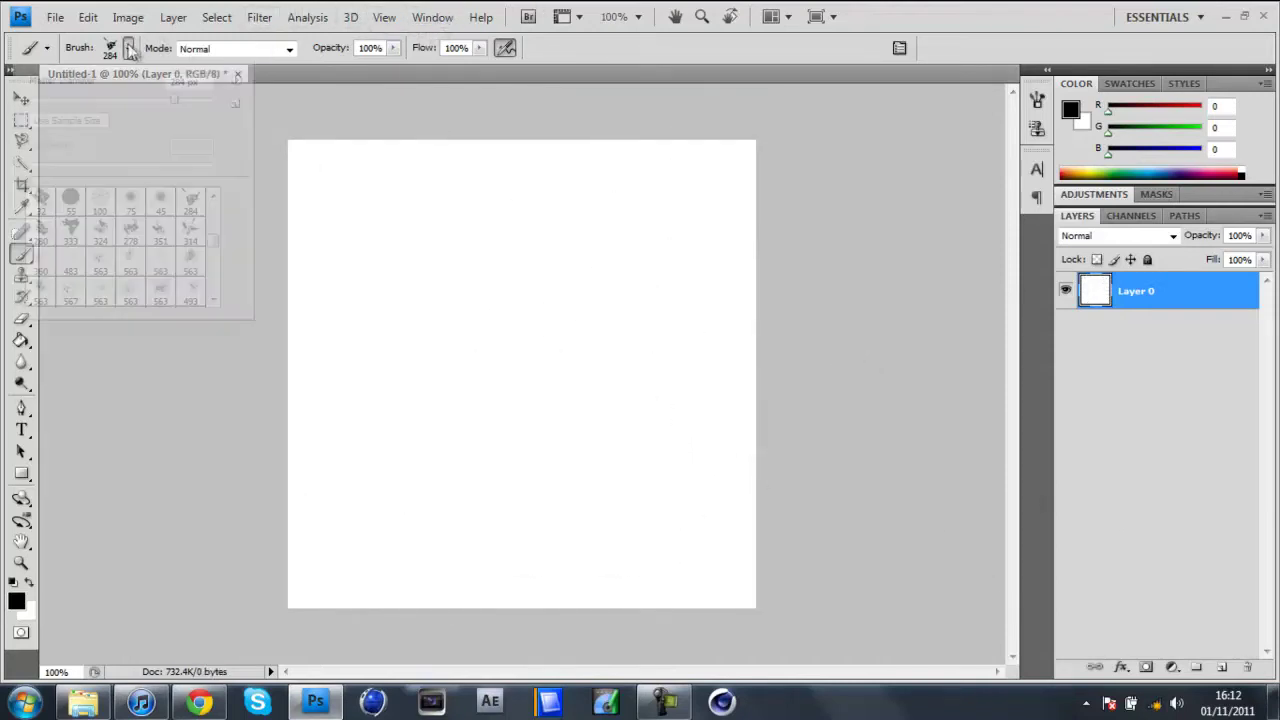
{"action": "left_click", "coordinate": [190, 230]}
{"action": "left_click", "coordinate": [405, 195]}
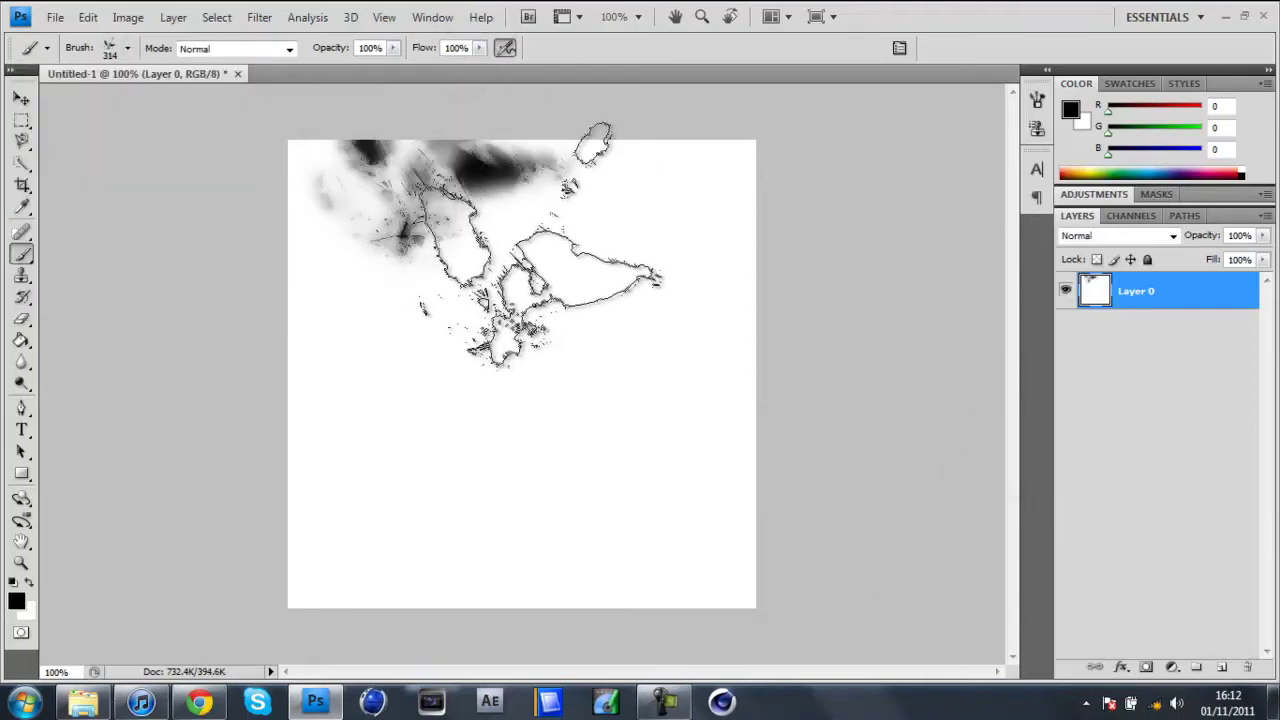
{"action": "key", "text": "ctrl+alt+z"}
{"action": "left_click", "coordinate": [685, 152]}
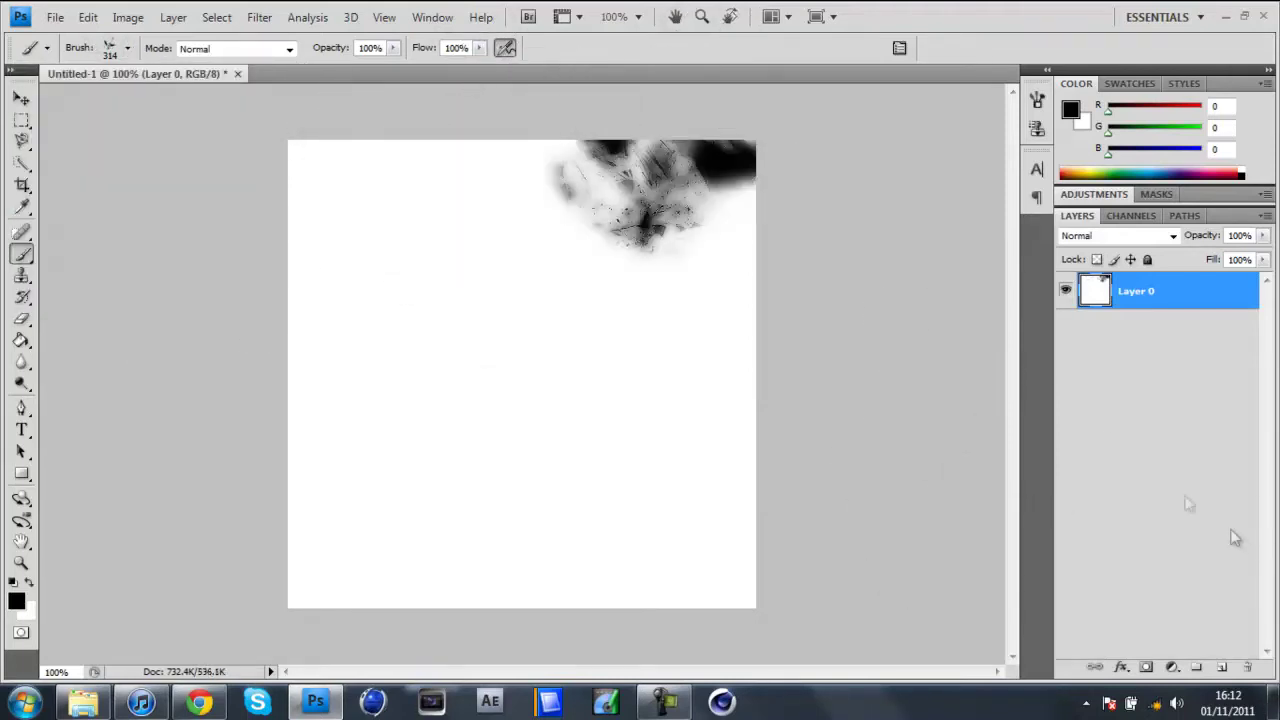
{"action": "key", "text": "ctrl+z"}
Step: Switch to Windows Explorer and open the Graphics folder in the Pictures library
{"action": "left_click", "coordinate": [110, 701]}
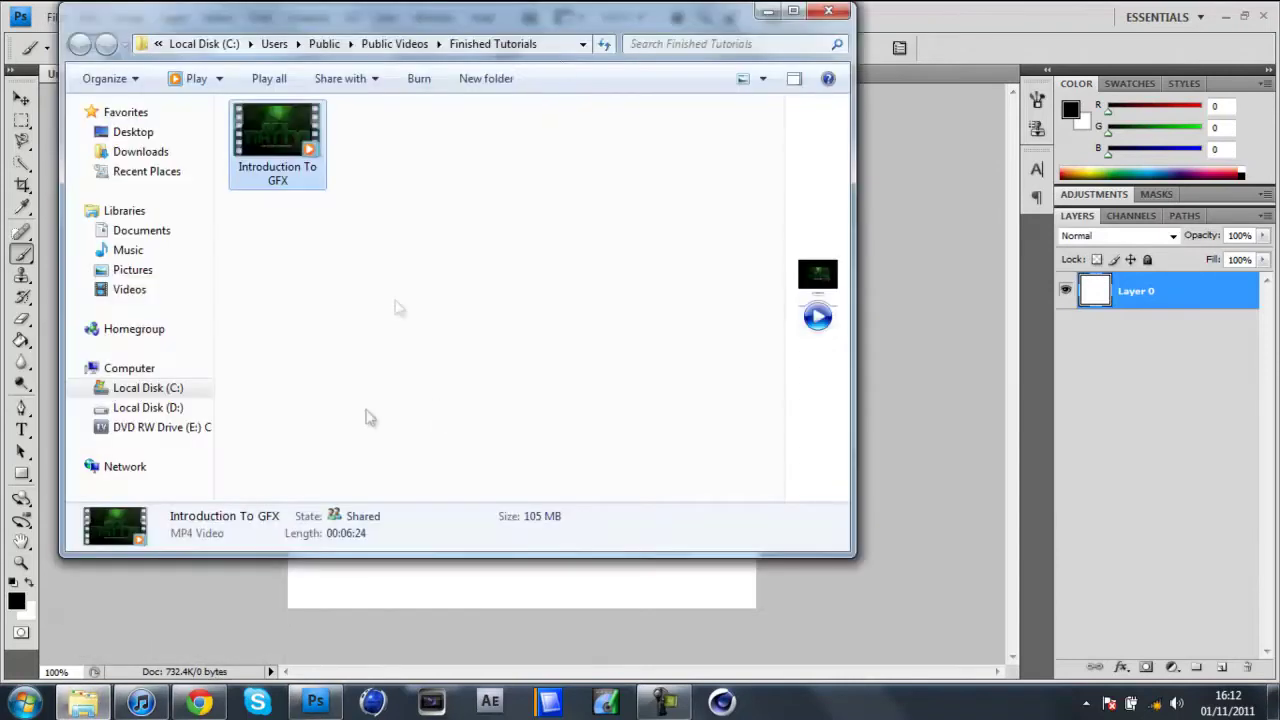
{"action": "left_click", "coordinate": [152, 276]}
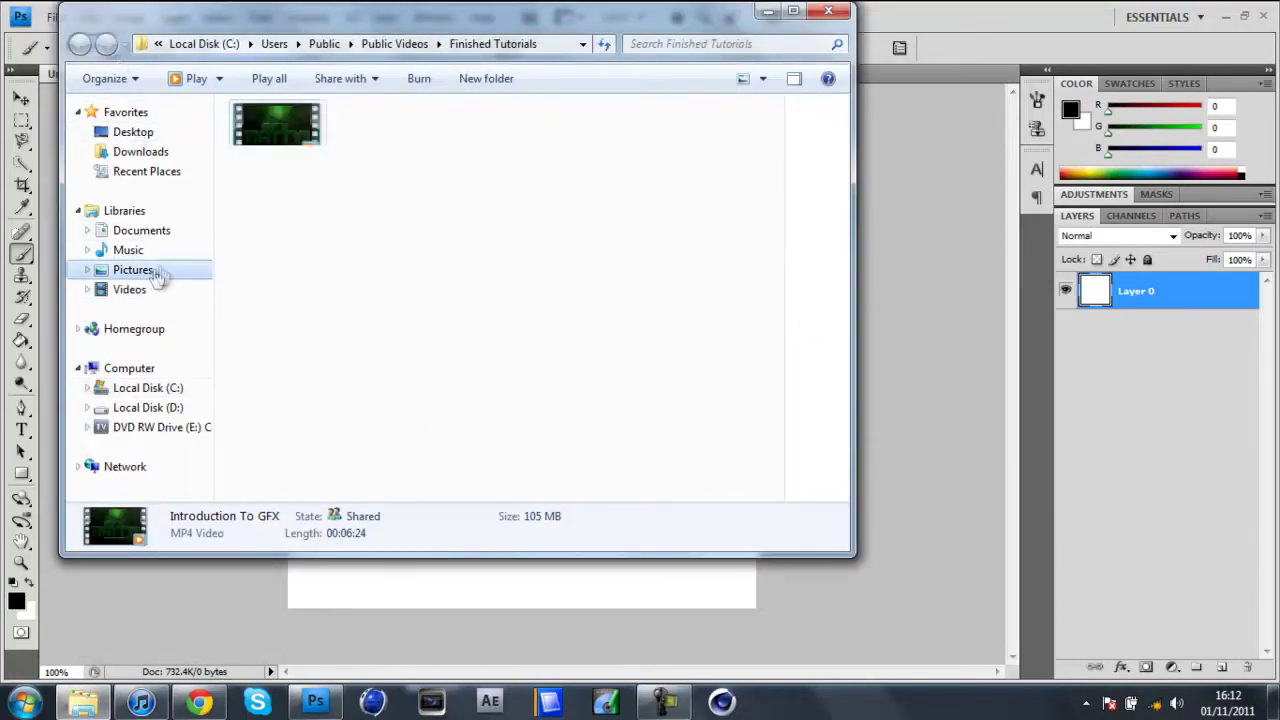
{"action": "left_click", "coordinate": [352, 335]}
{"action": "double_click", "coordinate": [352, 335]}
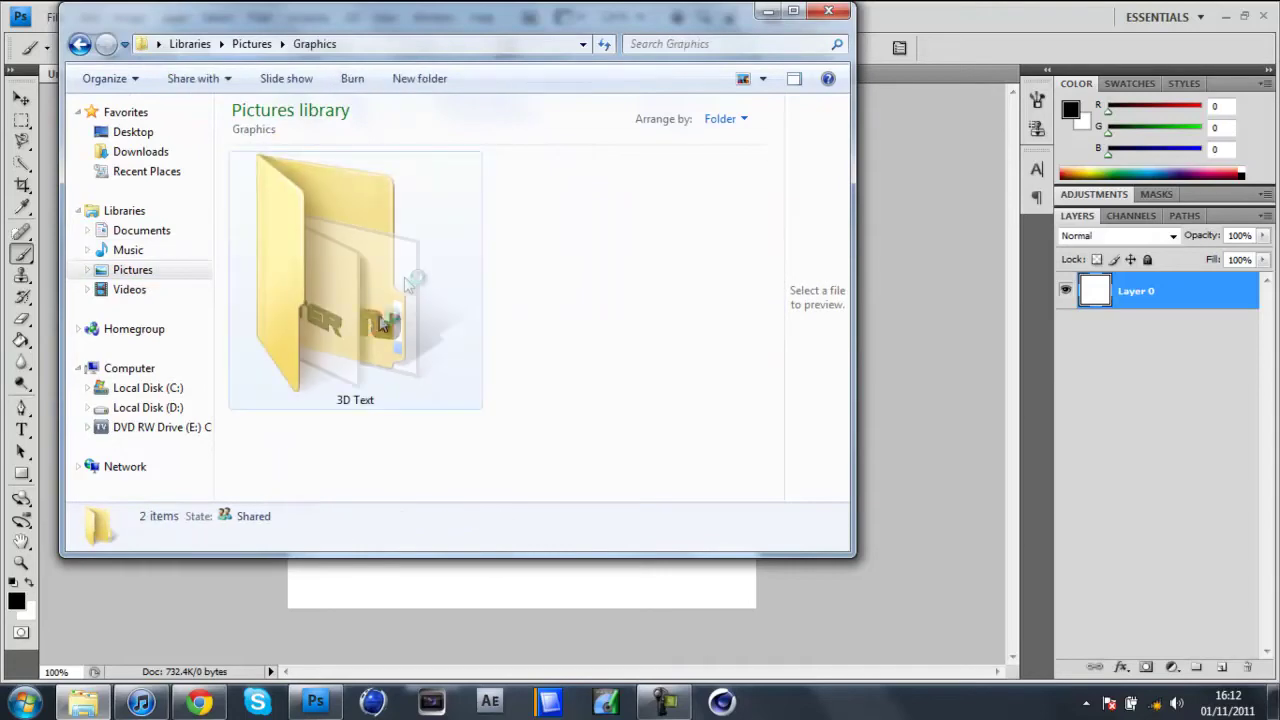
Step: Check the Brushes folder, return to Graphics and open the Finished folder
{"action": "scroll", "coordinate": [785, 222], "scroll_direction": "down", "scroll_amount": 2}
{"action": "scroll", "coordinate": [785, 222], "scroll_direction": "down", "scroll_amount": 2}
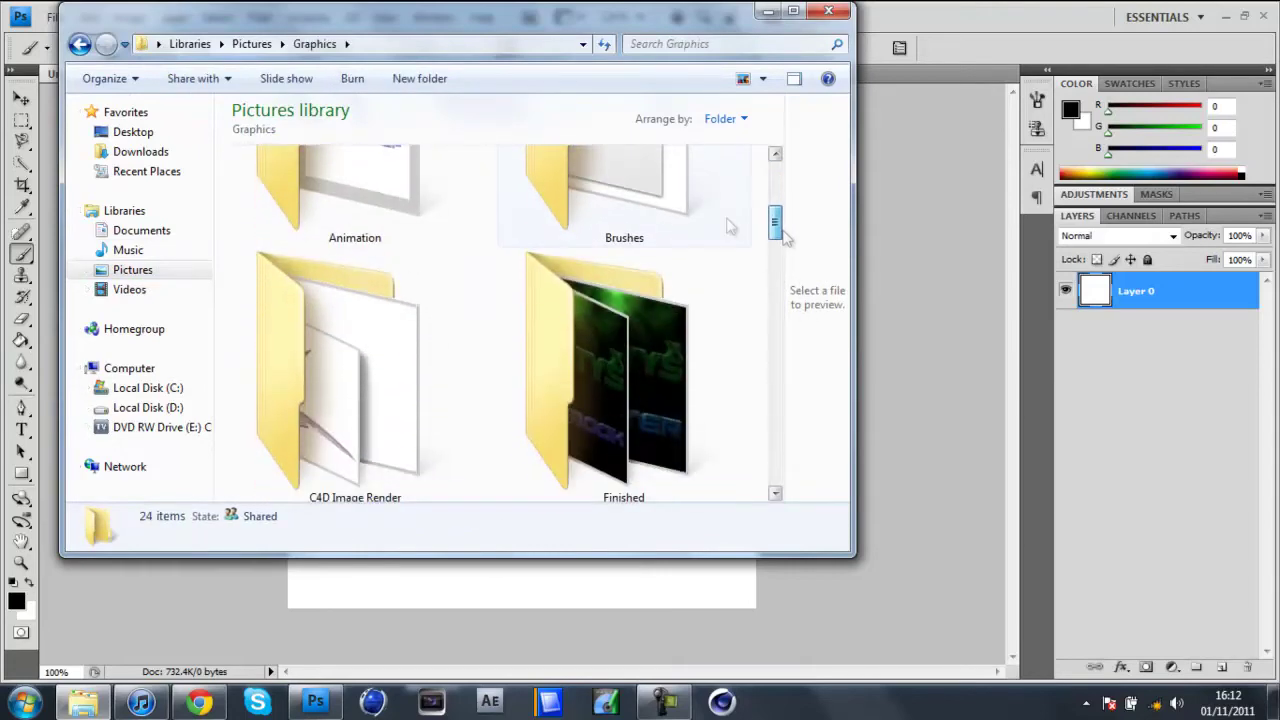
{"action": "double_click", "coordinate": [649, 200]}
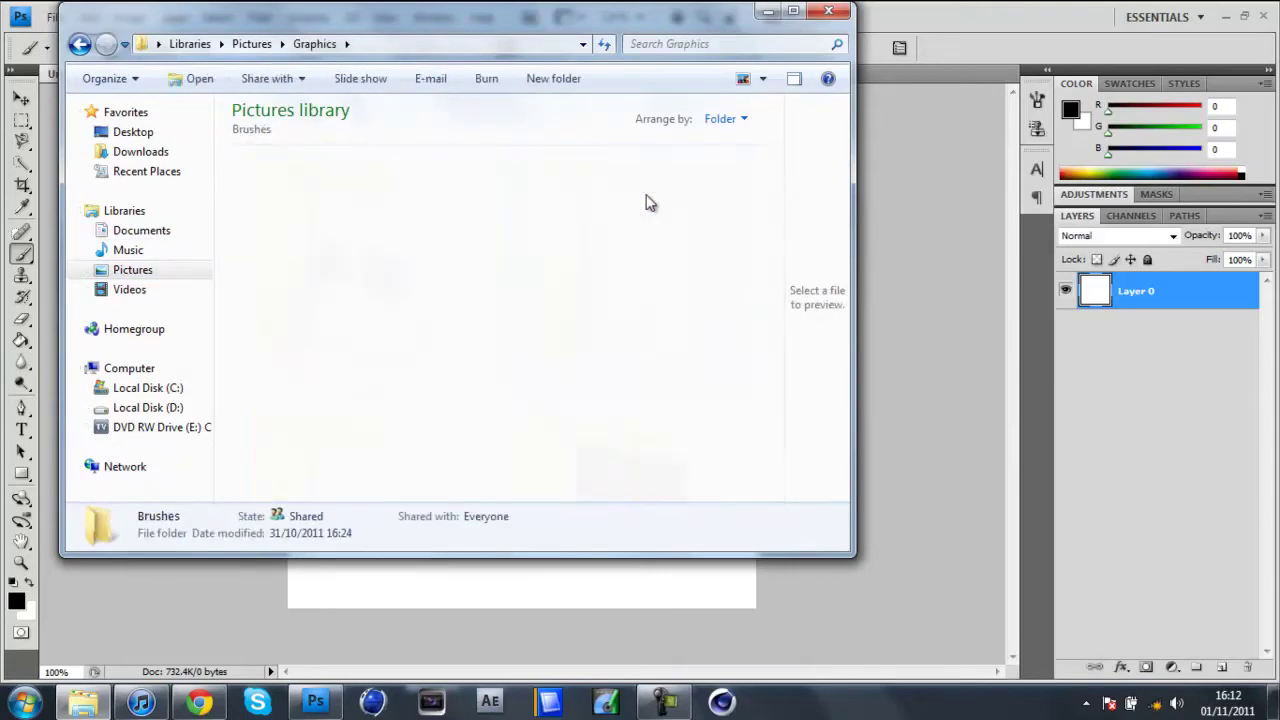
{"action": "left_click", "coordinate": [80, 44]}
{"action": "scroll", "coordinate": [805, 238], "scroll_direction": "down", "scroll_amount": 2}
{"action": "scroll", "coordinate": [805, 238], "scroll_direction": "down", "scroll_amount": 3}
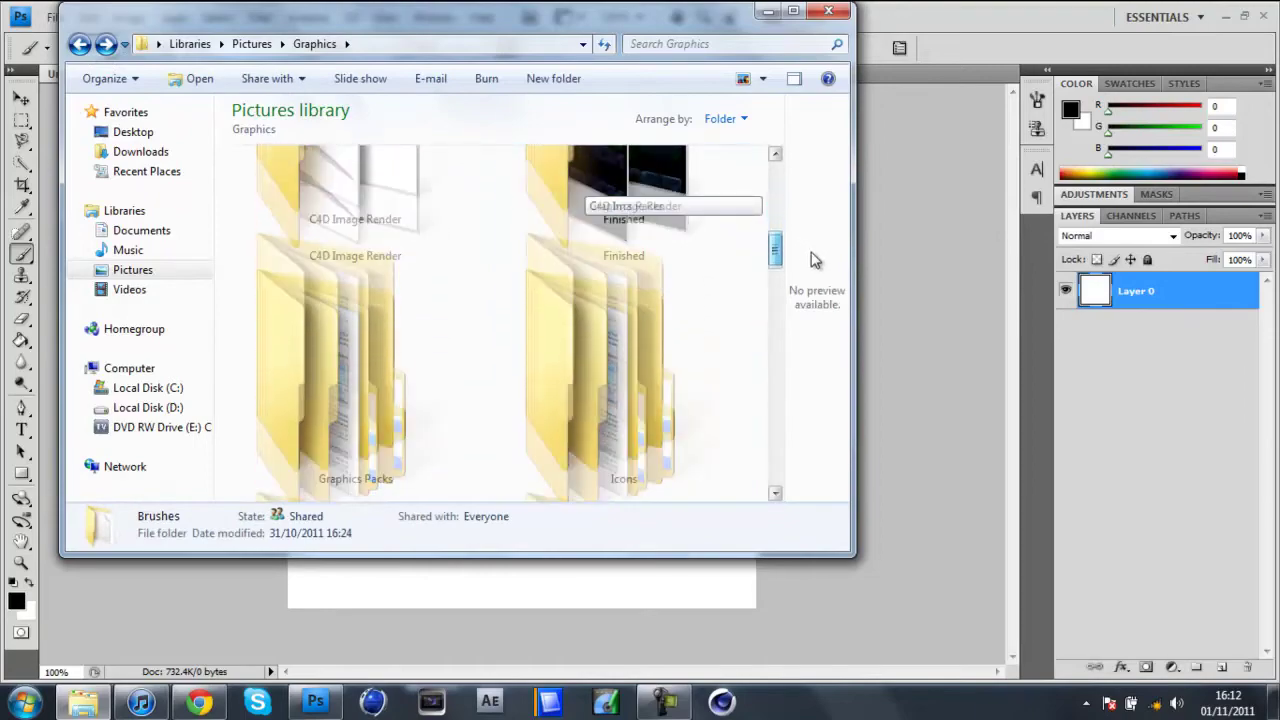
{"action": "double_click", "coordinate": [748, 205]}
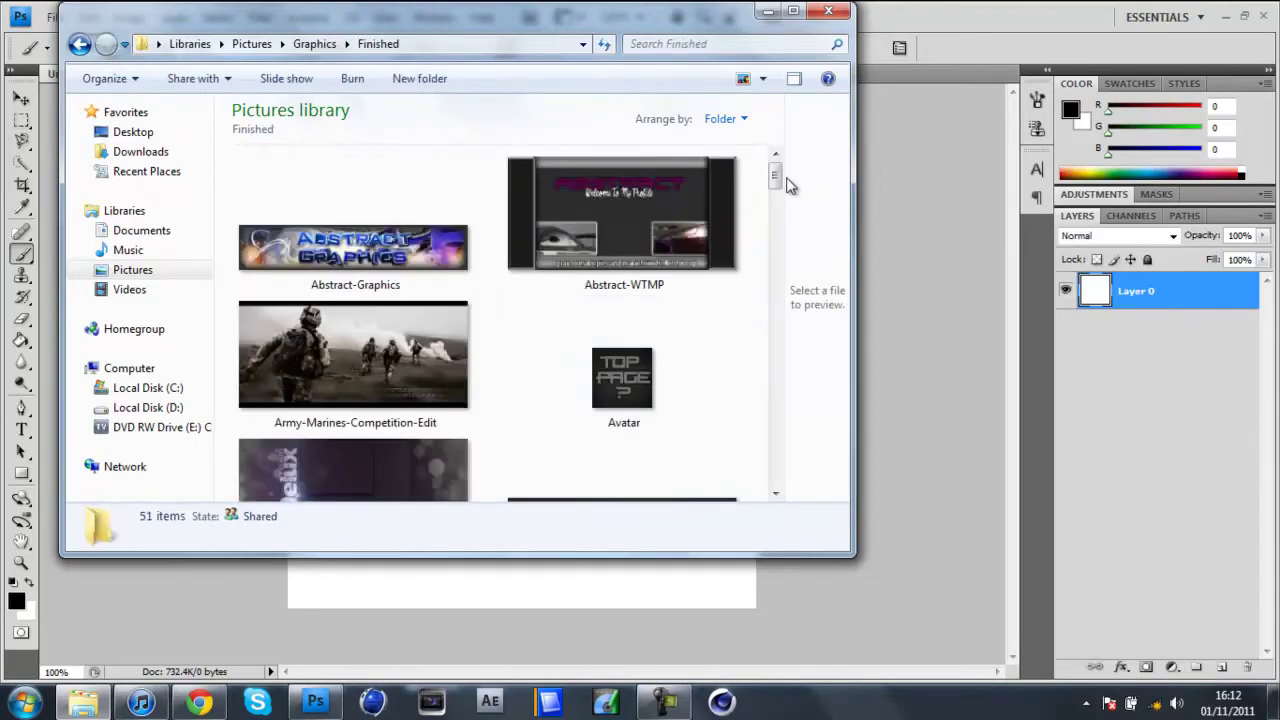
Step: Find the GrampaMuffins-V2 image among the finished graphics and open it in Photoshop
{"action": "scroll", "coordinate": [789, 200], "scroll_direction": "down", "scroll_amount": 10}
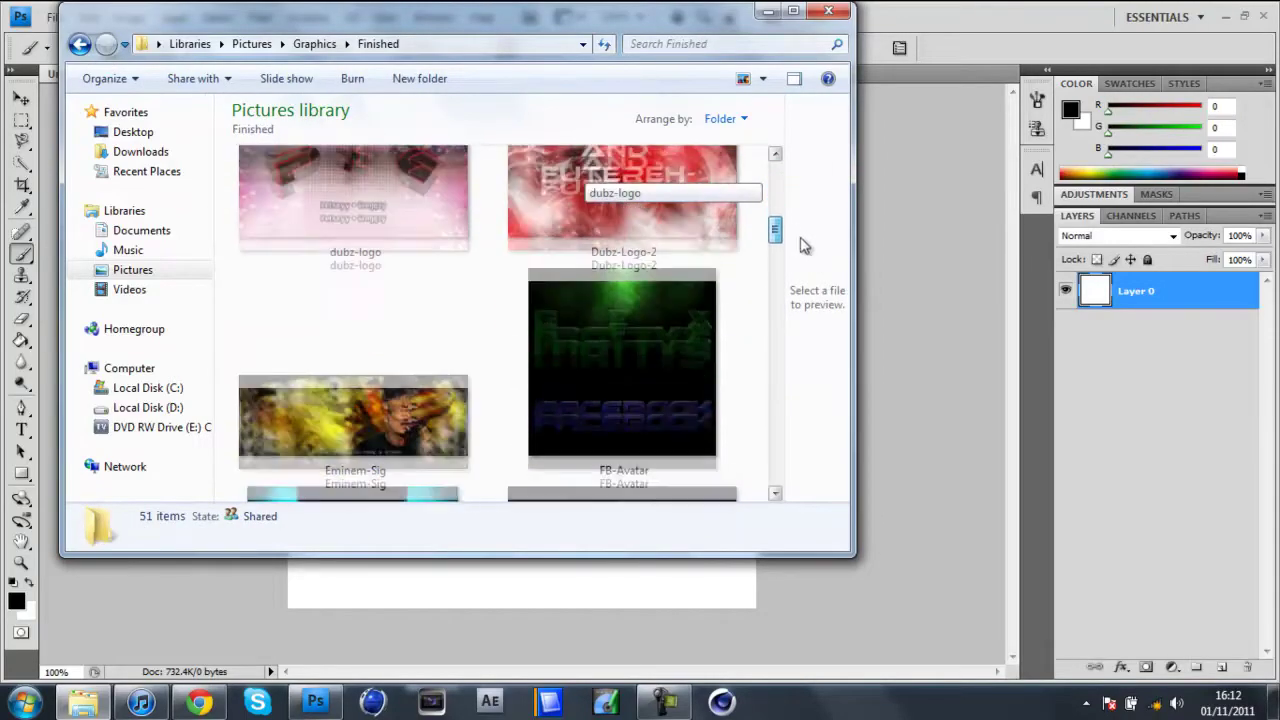
{"action": "scroll", "coordinate": [812, 261], "scroll_direction": "down", "scroll_amount": 10}
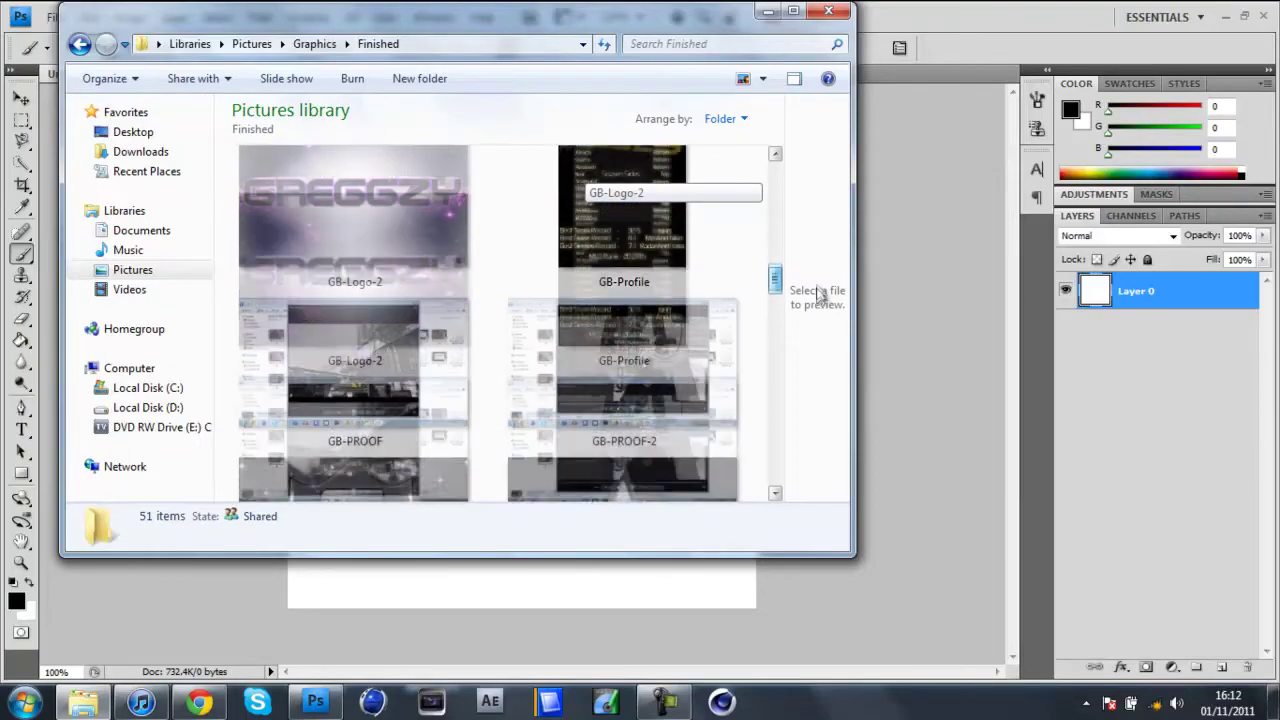
{"action": "scroll", "coordinate": [820, 303], "scroll_direction": "down", "scroll_amount": 10}
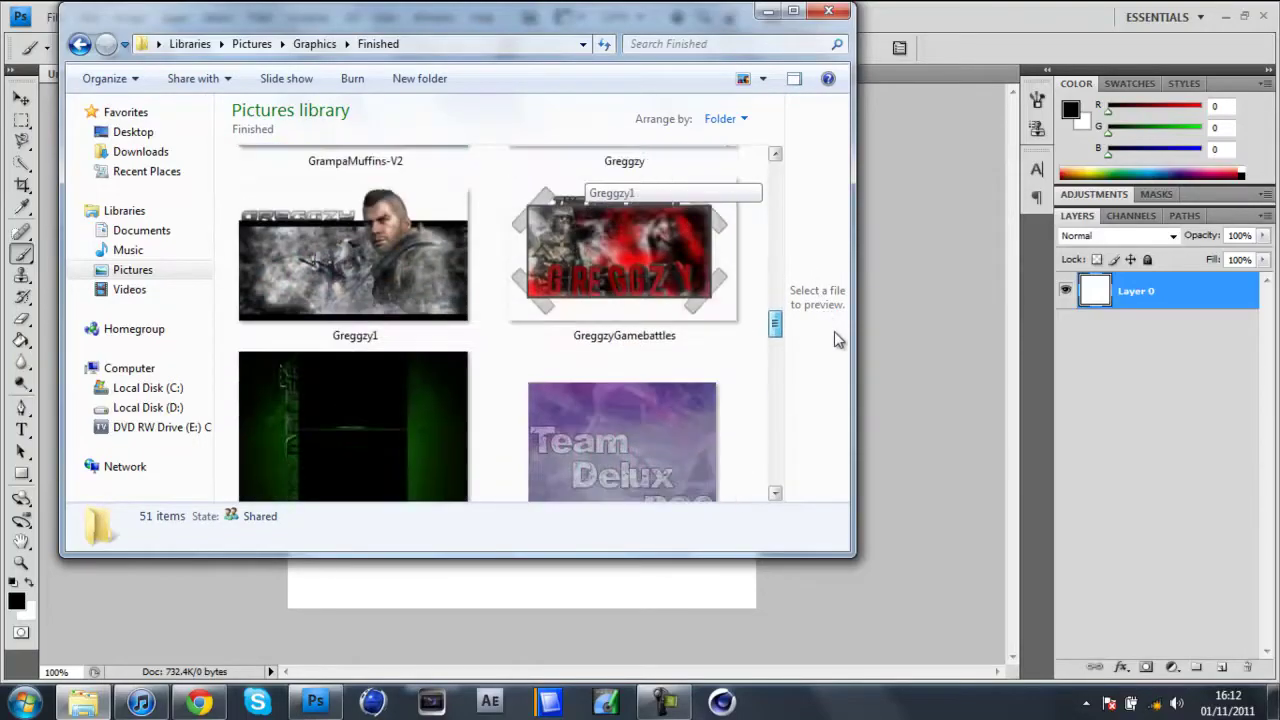
{"action": "left_click", "coordinate": [432, 251]}
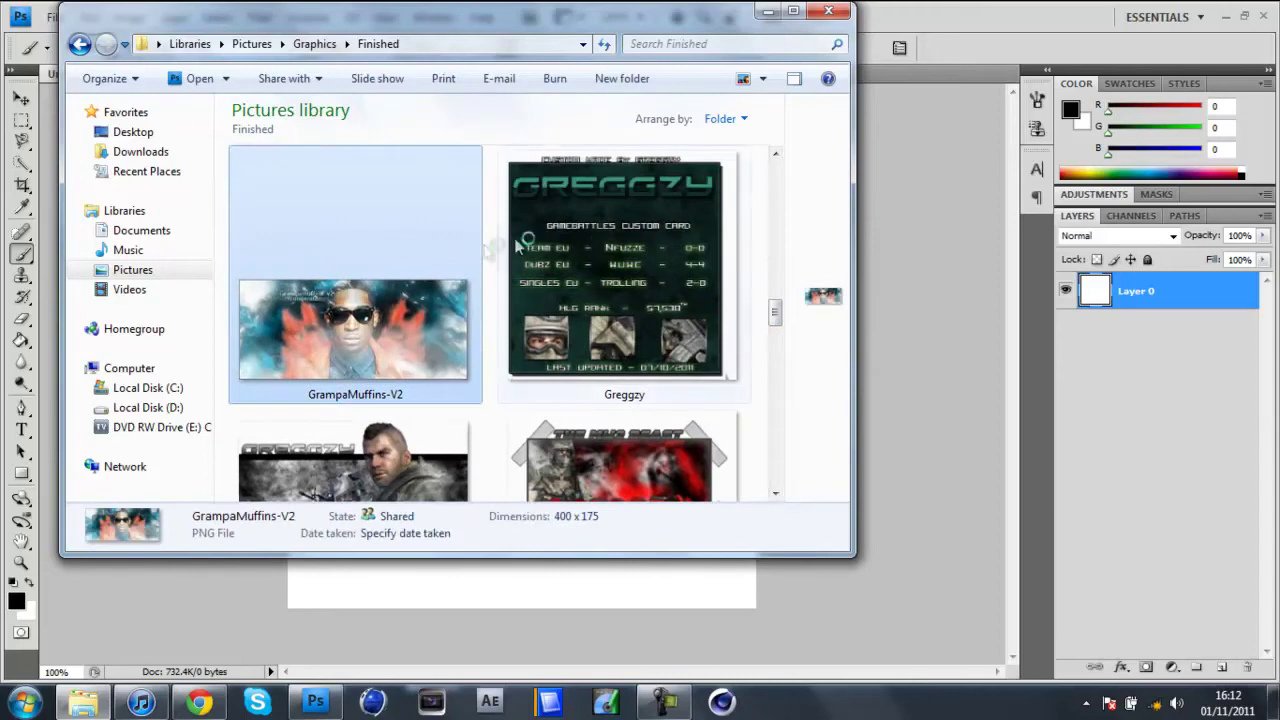
{"action": "left_click_drag", "start_coordinate": [622, 232], "coordinate": [614, 243]}
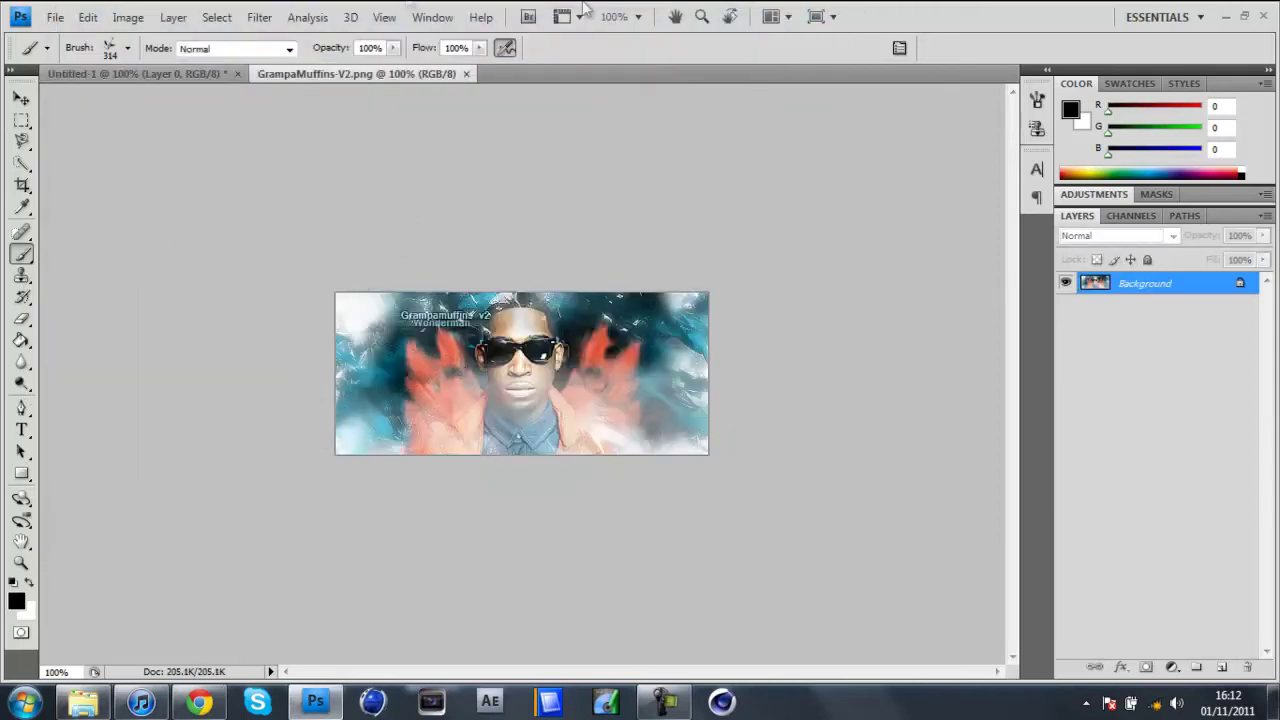
Step: Examine the brushwork in the GrampaMuffins-V2 image and close it to return to Untitled-1
{"action": "left_click", "coordinate": [720, 360]}
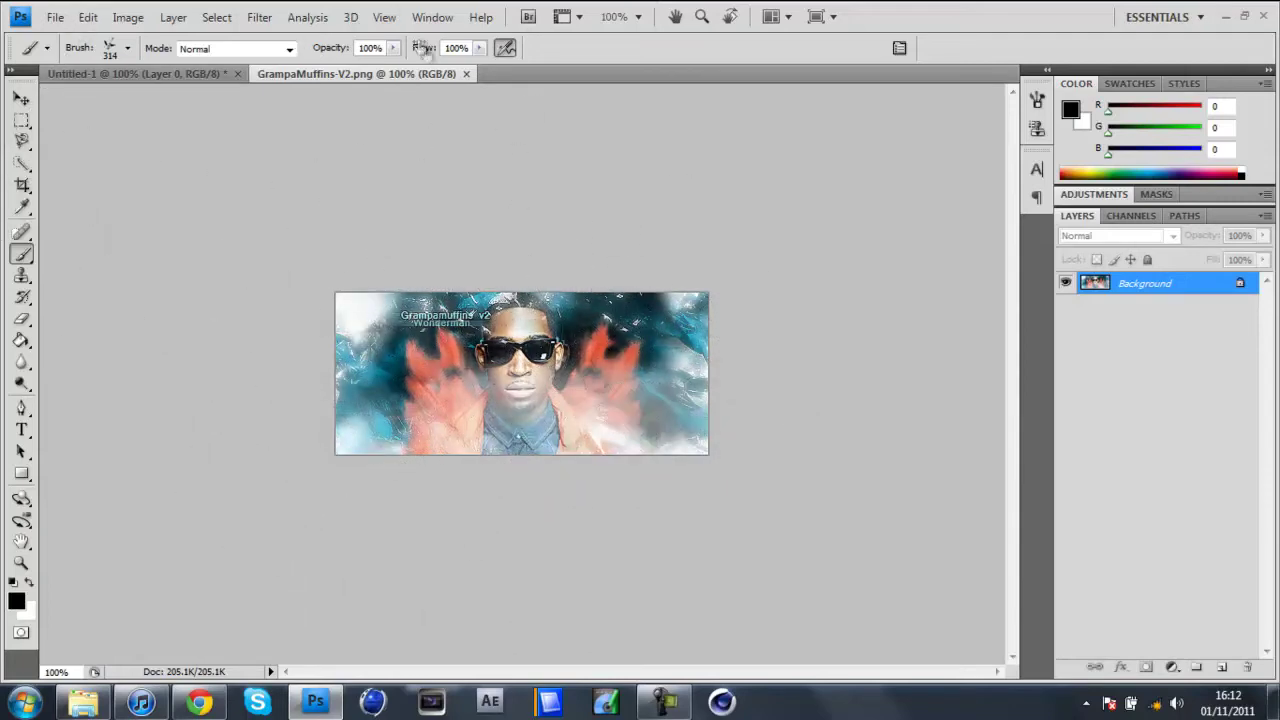
{"action": "left_click", "coordinate": [465, 73]}
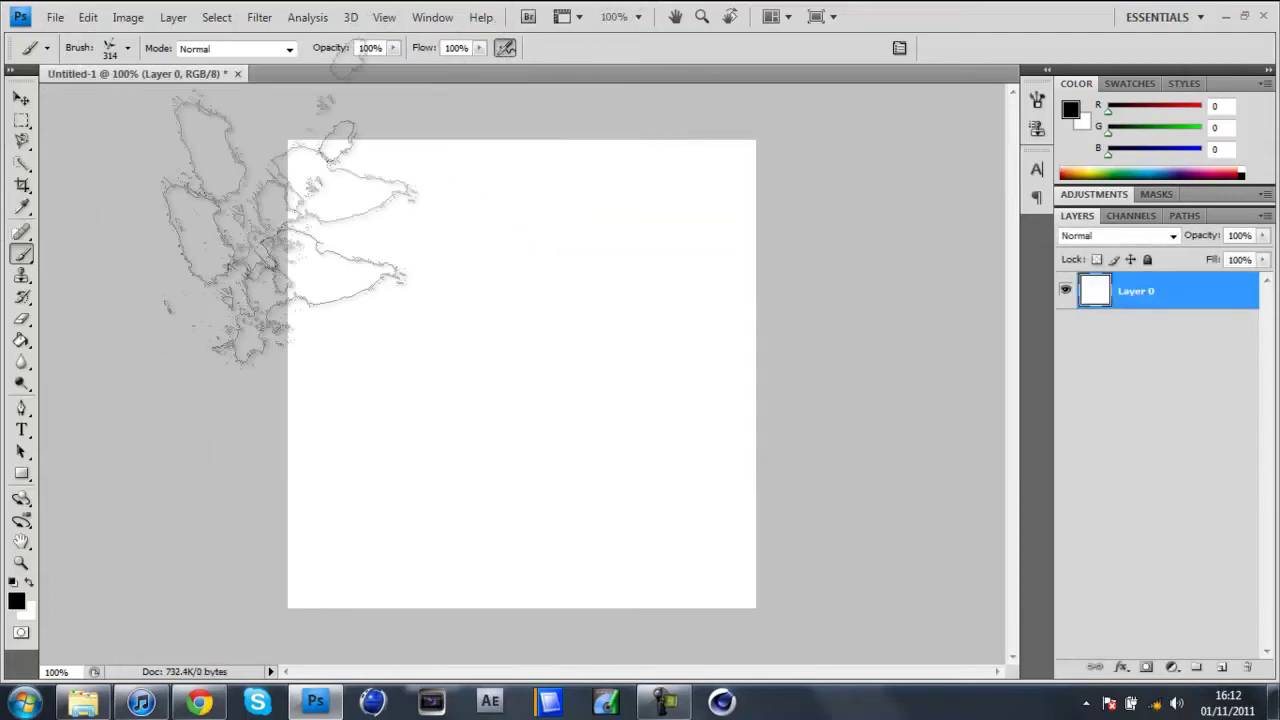
{"action": "left_click", "coordinate": [489, 366]}
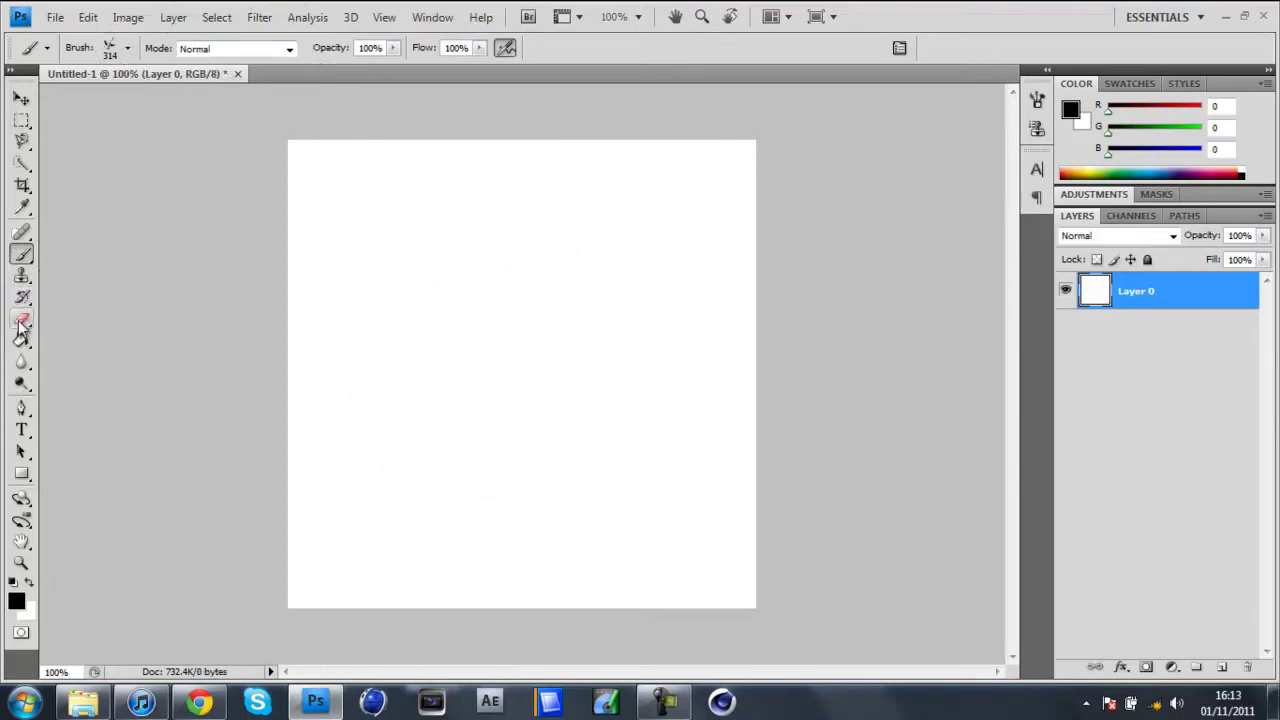
Step: Try the Eraser with the 166 px soft brush on Layer 0, undoing each erased stroke
{"action": "left_click", "coordinate": [21, 320]}
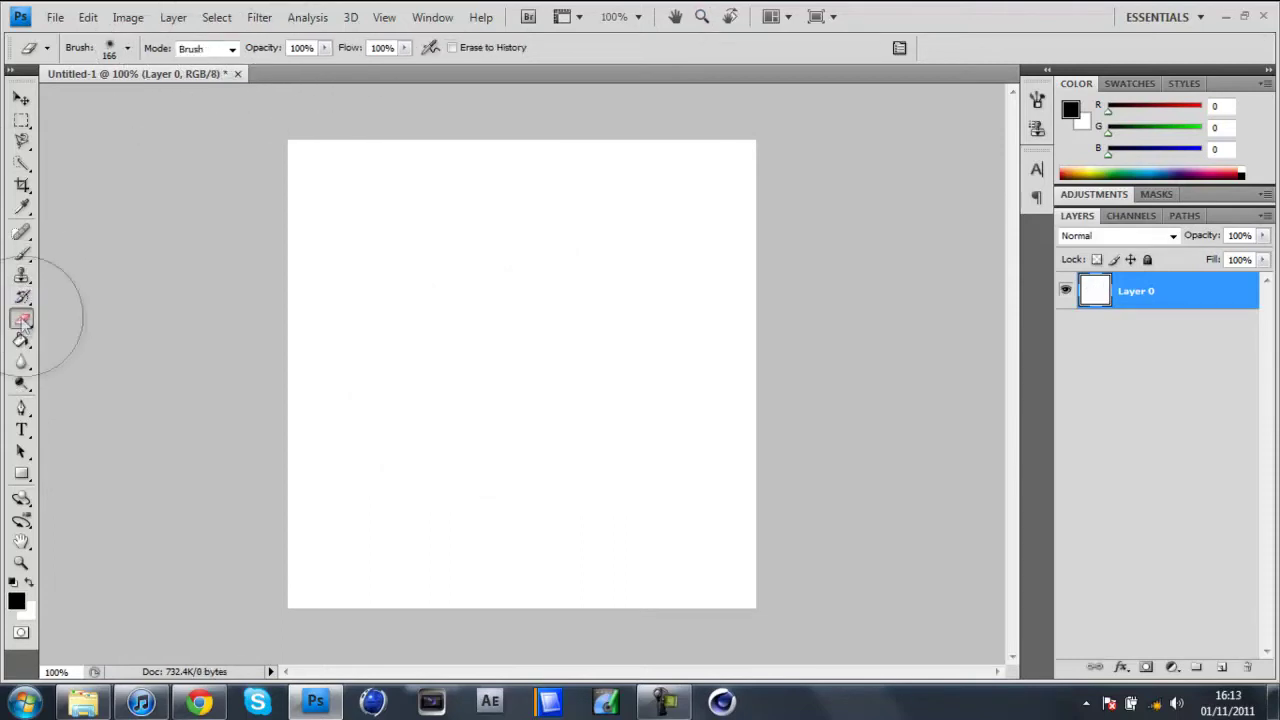
{"action": "mouse_move", "coordinate": [562, 252]}
{"action": "left_mouse_down"}
{"action": "mouse_move", "coordinate": [506, 387]}
{"action": "mouse_move", "coordinate": [612, 423]}
{"action": "mouse_move", "coordinate": [390, 277]}
{"action": "mouse_move", "coordinate": [626, 363]}
{"action": "left_mouse_up"}
{"action": "key", "text": "ctrl+z"}
{"action": "mouse_move", "coordinate": [560, 210]}
{"action": "left_mouse_down"}
{"action": "mouse_move", "coordinate": [369, 354]}
{"action": "mouse_move", "coordinate": [749, 251]}
{"action": "mouse_move", "coordinate": [848, 400]}
{"action": "left_mouse_up"}
{"action": "key", "text": "ctrl+z"}
{"action": "mouse_move", "coordinate": [640, 230]}
{"action": "left_mouse_down"}
{"action": "mouse_move", "coordinate": [571, 314]}
{"action": "mouse_move", "coordinate": [625, 390]}
{"action": "left_mouse_up"}
{"action": "key", "text": "ctrl+z"}
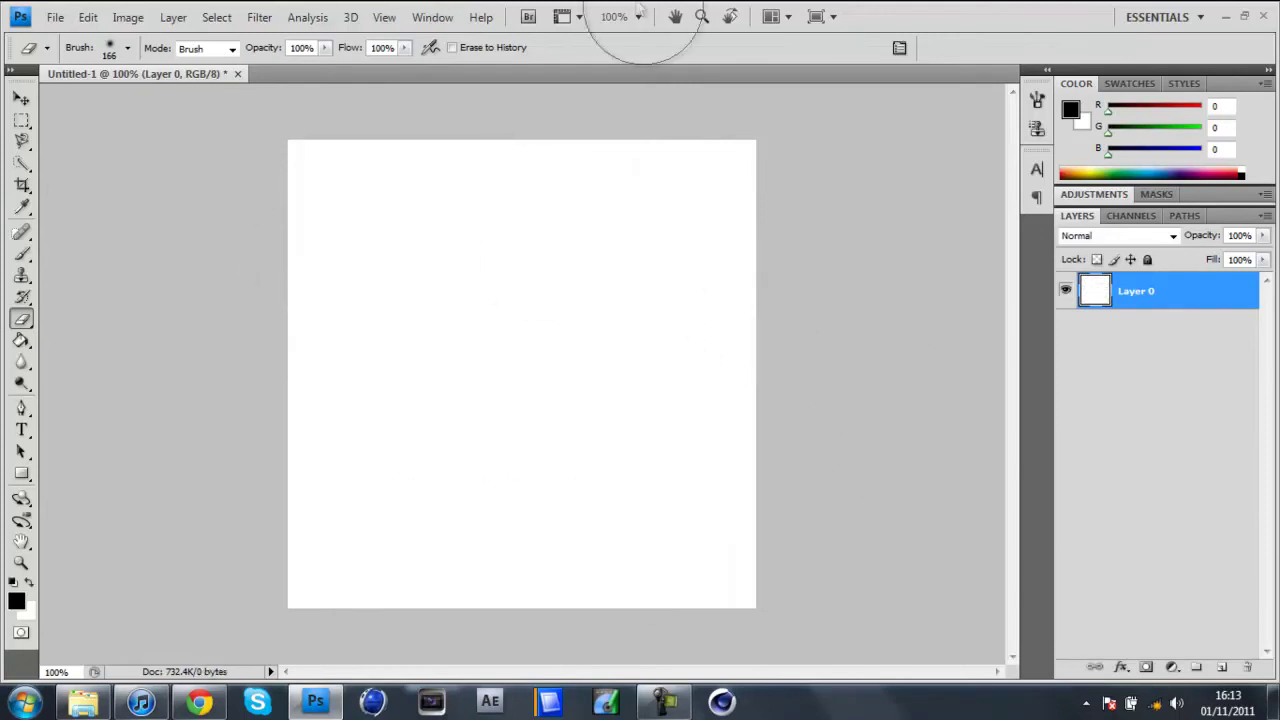
Step: Fill Layer 0 with black using the Paint Bucket and undo the fill
{"action": "left_click", "coordinate": [22, 341]}
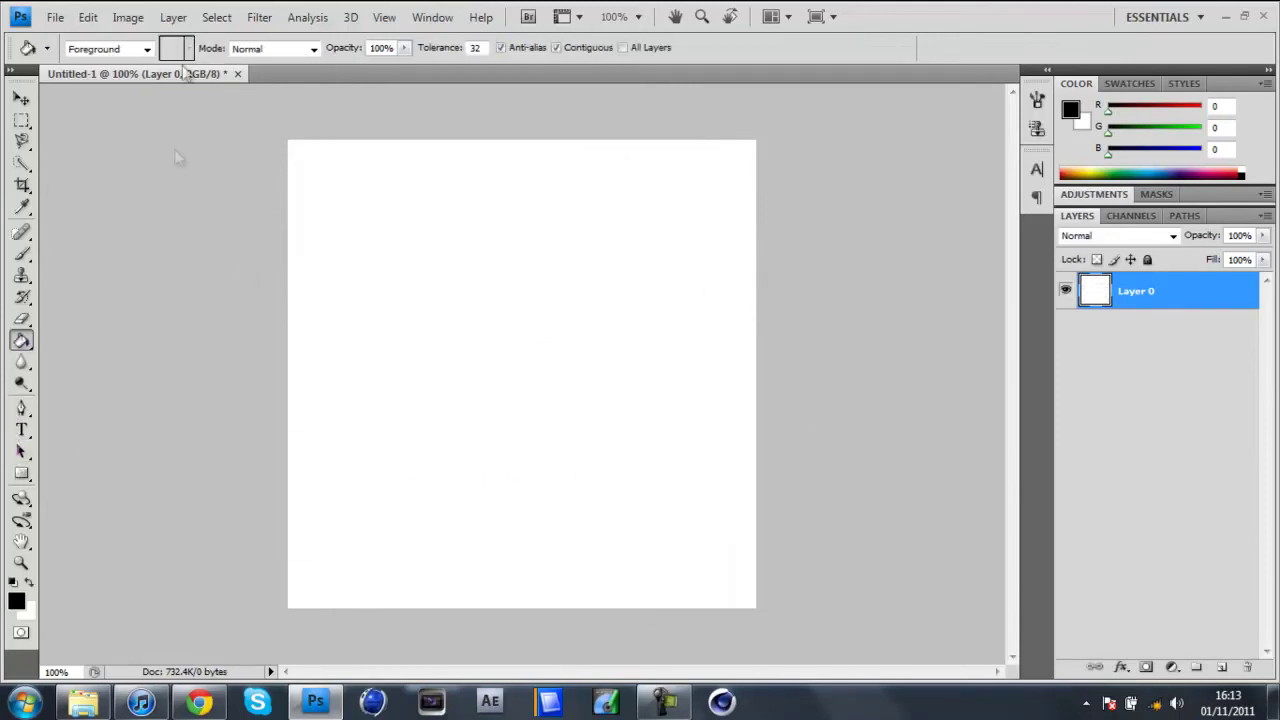
{"action": "left_click", "coordinate": [483, 360]}
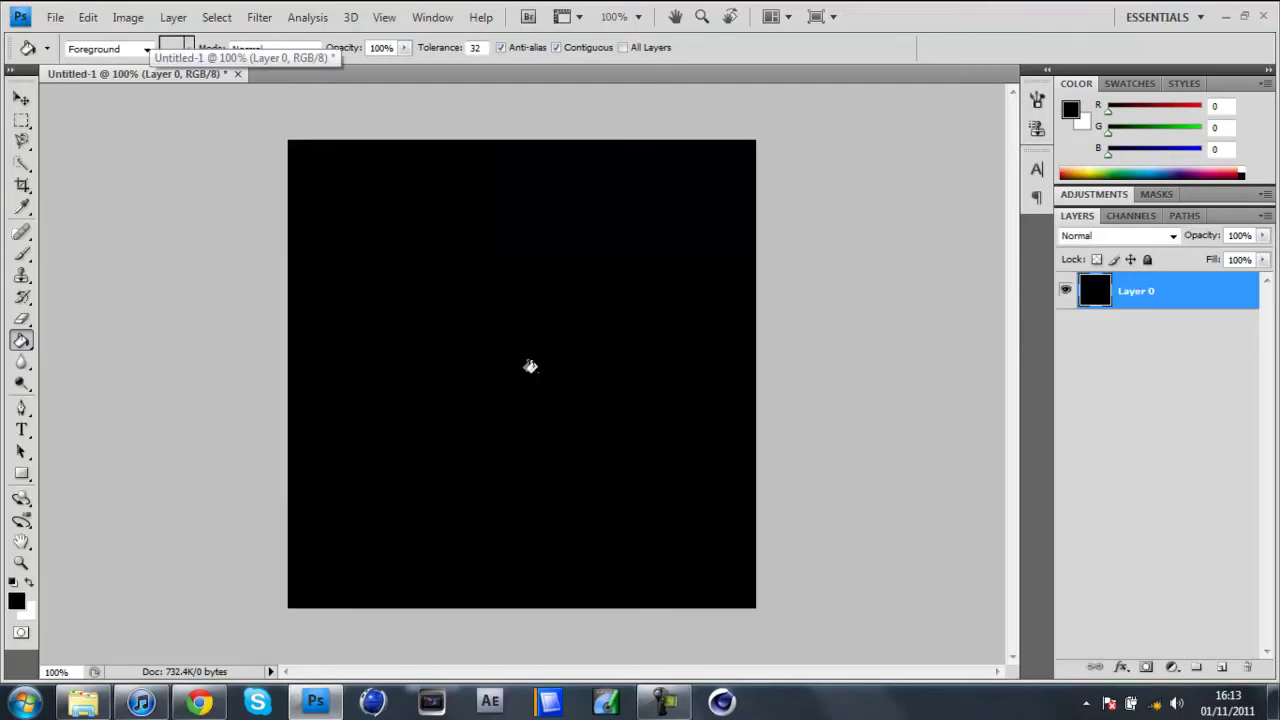
{"action": "key", "text": "ctrl+z"}
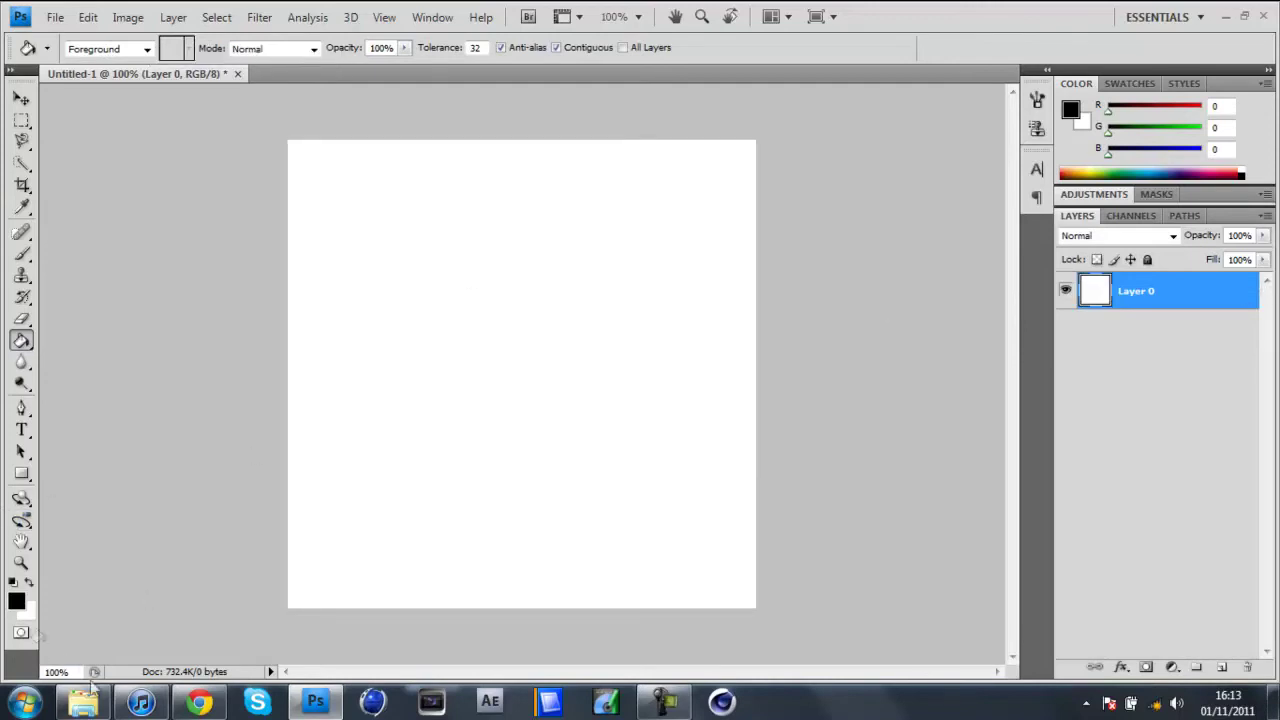
Step: Set the foreground colour to bright green 00ff9c
{"action": "left_click", "coordinate": [16, 601]}
{"action": "left_click", "coordinate": [938, 284]}
{"action": "left_click_drag", "start_coordinate": [981, 262], "coordinate": [983, 303]}
{"action": "left_click", "coordinate": [952, 168]}
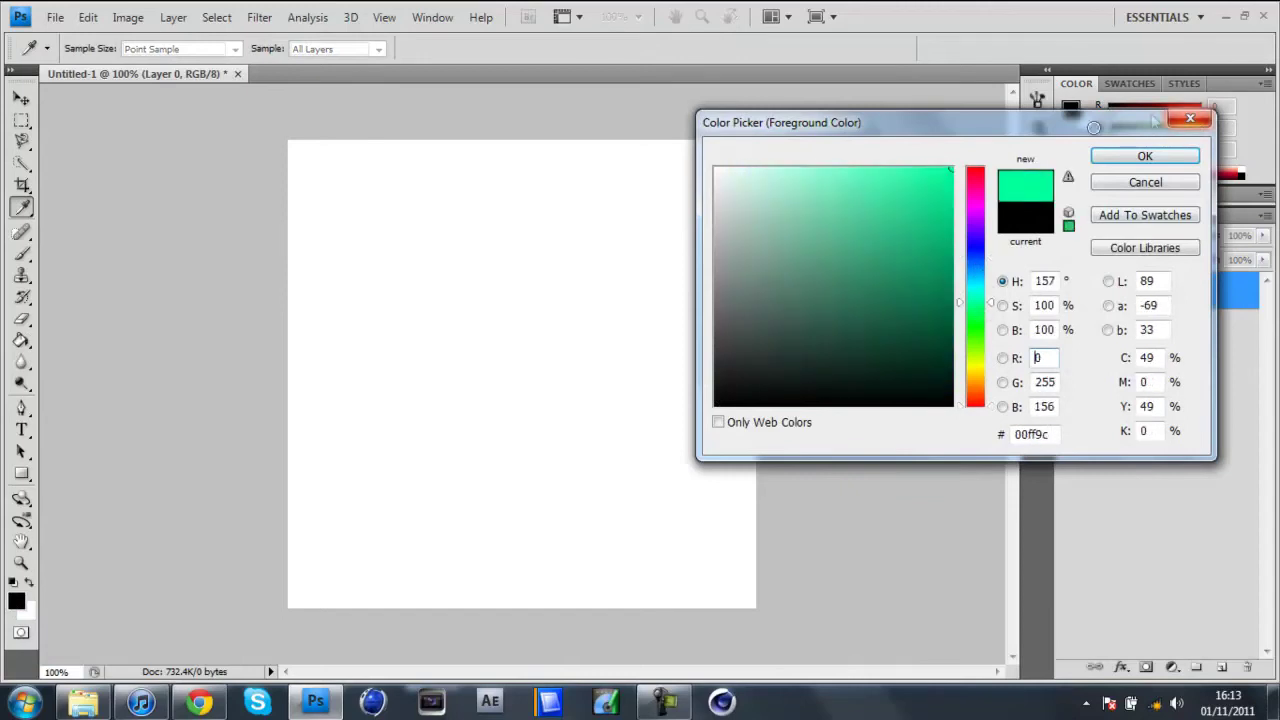
{"action": "left_click", "coordinate": [1145, 162]}
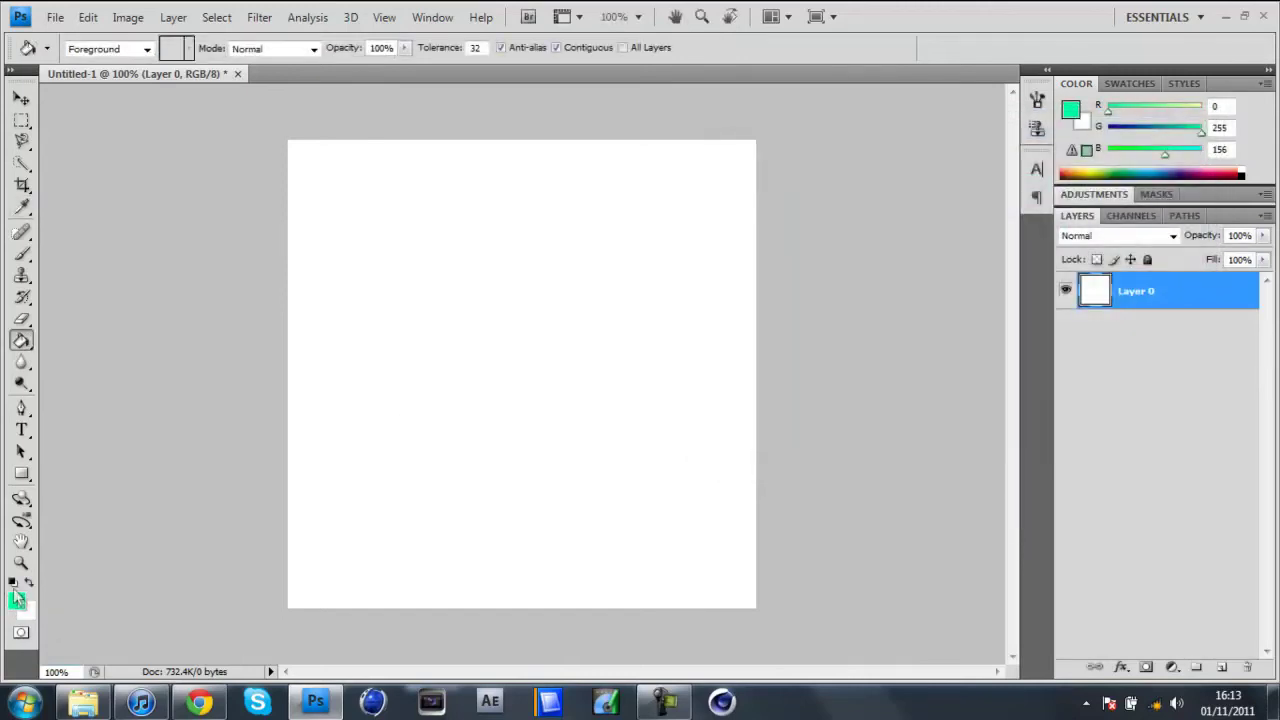
Step: Change the foreground colour to the darker green 00c075 and fill Layer 0 with it
{"action": "left_click", "coordinate": [16, 601]}
{"action": "left_click_drag", "start_coordinate": [938, 246], "coordinate": [1051, 217]}
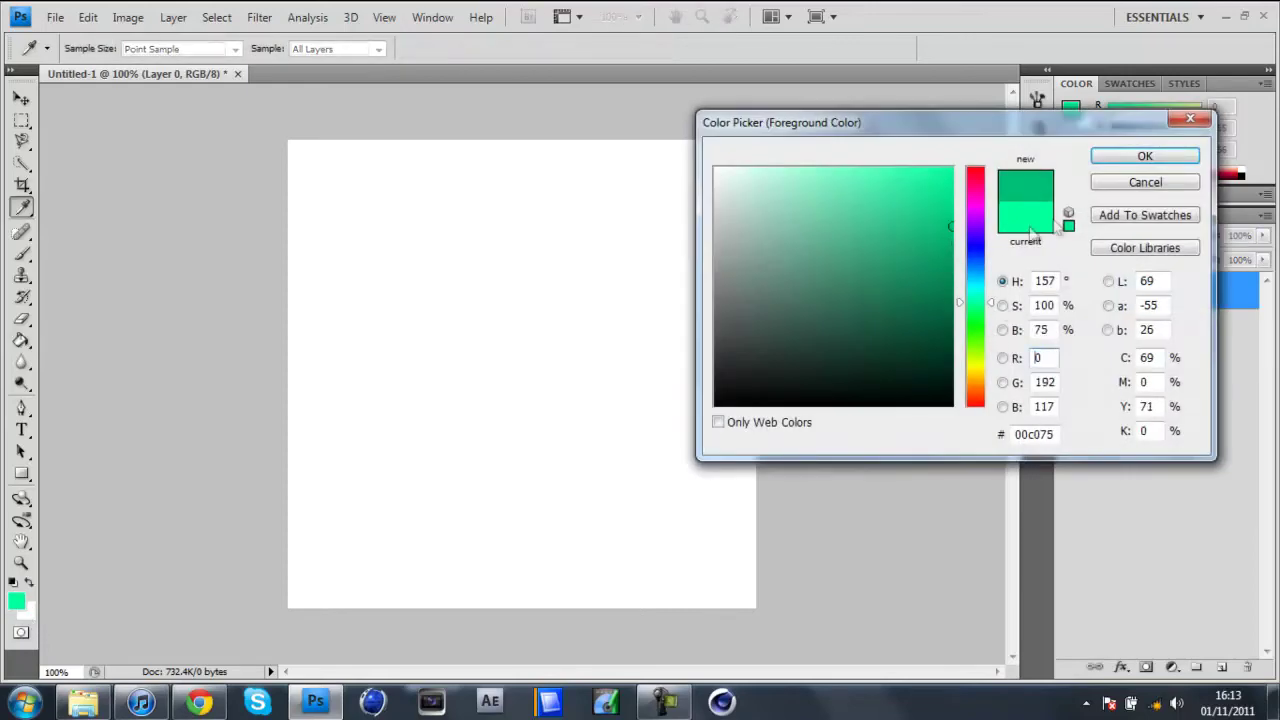
{"action": "left_click", "coordinate": [1145, 156]}
{"action": "left_click", "coordinate": [538, 359]}
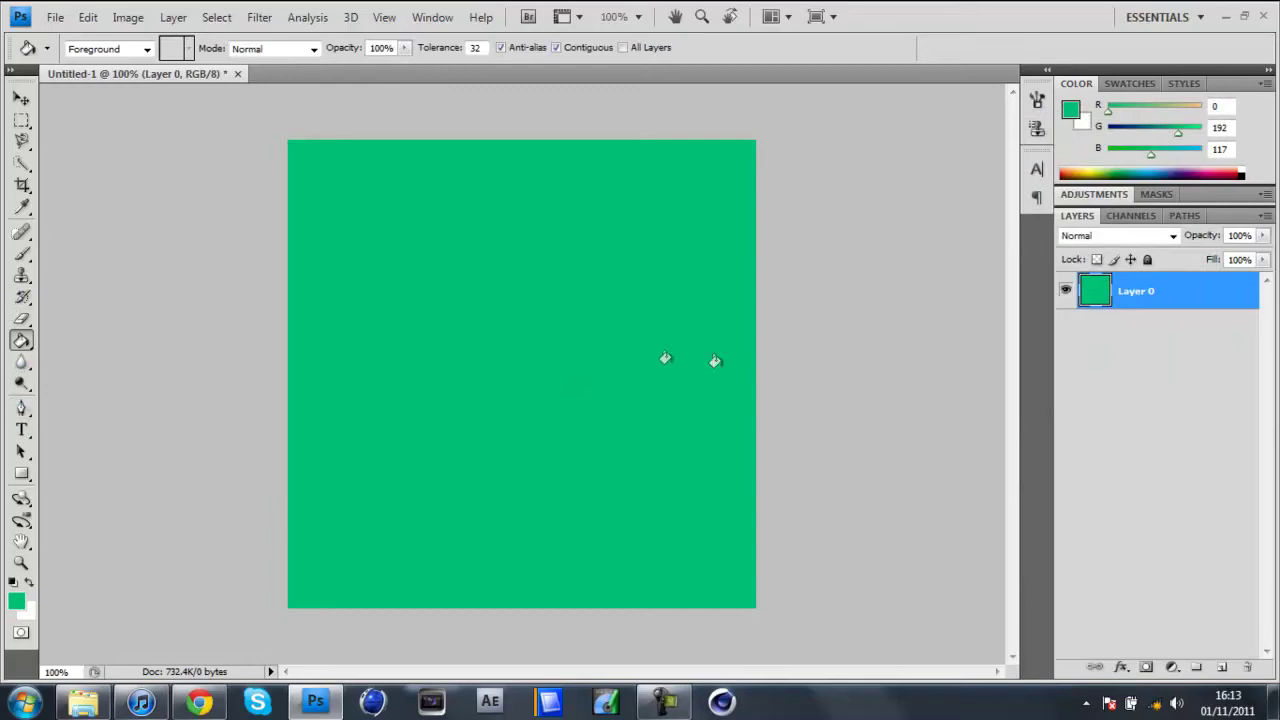
Step: Restore the default black foreground, paint over the green Layer 0 with the 314 px brush and undo the strokes
{"action": "left_click", "coordinate": [21, 253]}
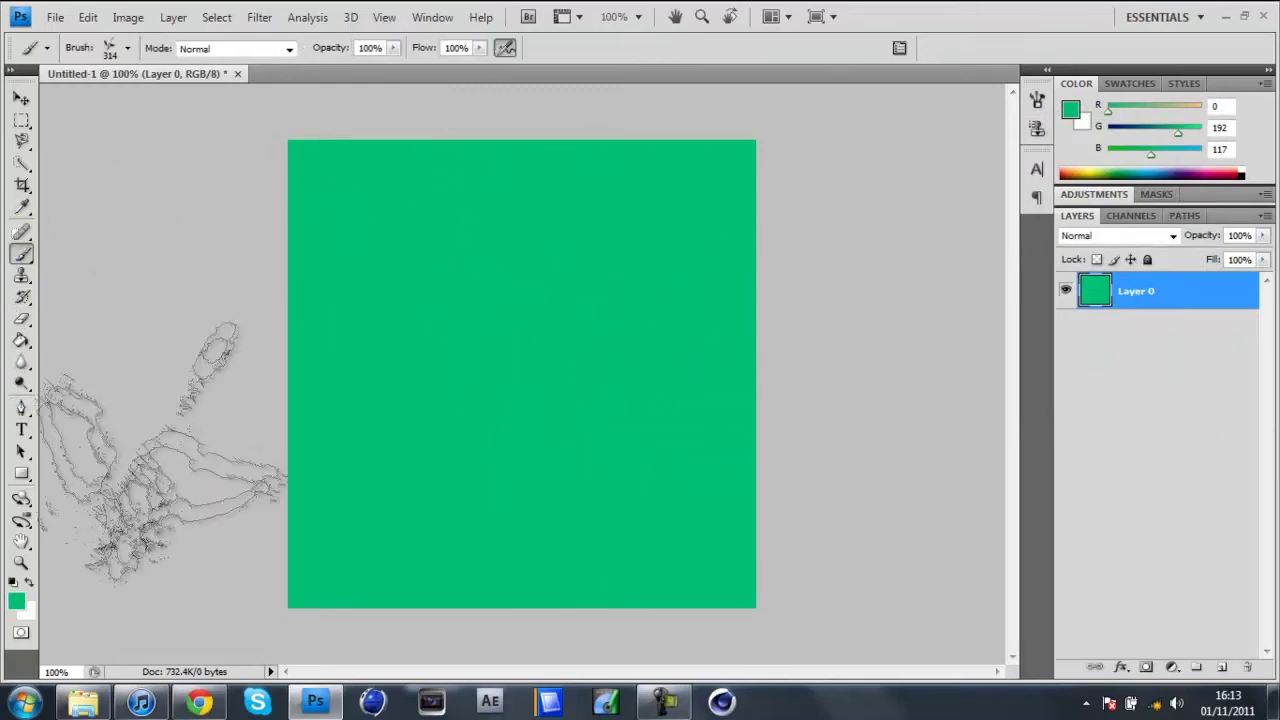
{"action": "key", "text": "d"}
{"action": "mouse_move", "coordinate": [430, 485]}
{"action": "left_mouse_down"}
{"action": "mouse_move", "coordinate": [486, 337]}
{"action": "mouse_move", "coordinate": [930, 350]}
{"action": "mouse_move", "coordinate": [1134, 457]}
{"action": "left_mouse_up"}
{"action": "key", "text": "ctrl+z"}
{"action": "mouse_move", "coordinate": [700, 190]}
{"action": "left_mouse_down"}
{"action": "mouse_move", "coordinate": [620, 330]}
{"action": "mouse_move", "coordinate": [281, 481]}
{"action": "left_mouse_up"}
{"action": "key", "text": "ctrl+z"}
{"action": "key", "text": "ctrl+z"}
{"action": "key", "text": "ctrl+z"}
{"action": "key", "text": "ctrl+alt+z"}
{"action": "key", "text": "ctrl+alt+z"}
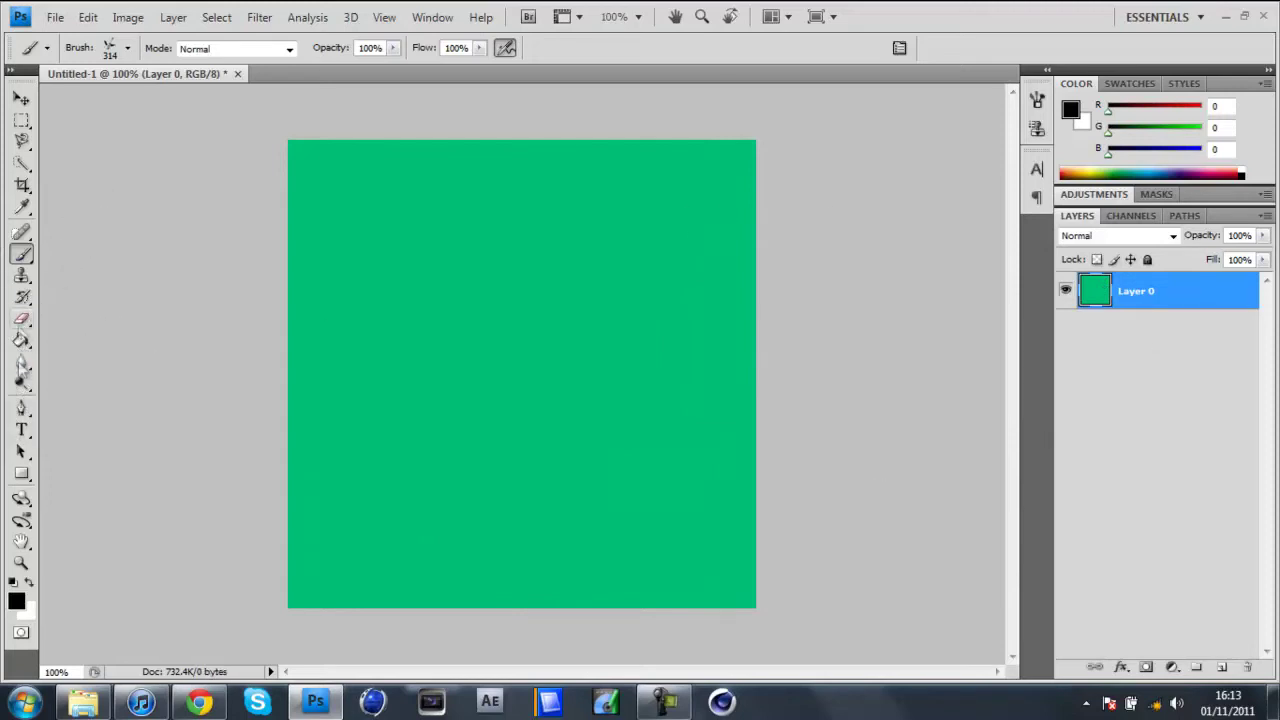
Step: Fill Layer 0 with black using the Paint Bucket and activate the Type tool
{"action": "key", "text": "g"}
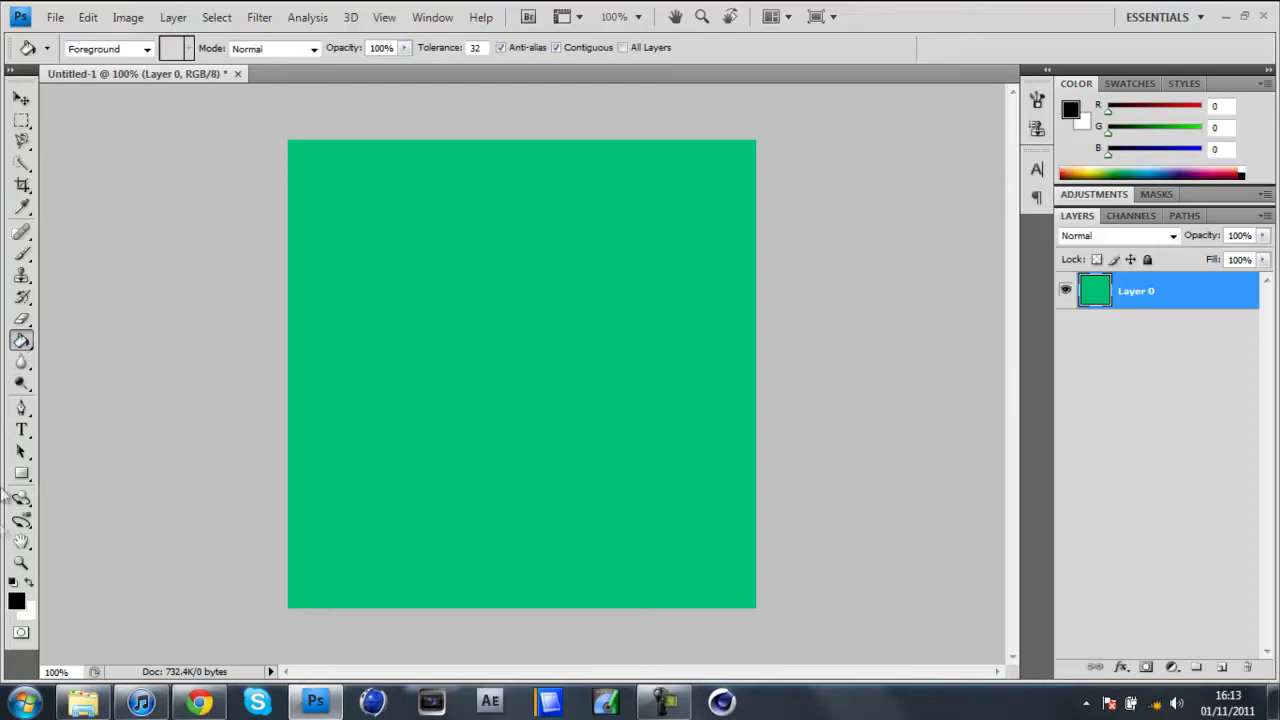
{"action": "left_click", "coordinate": [487, 343]}
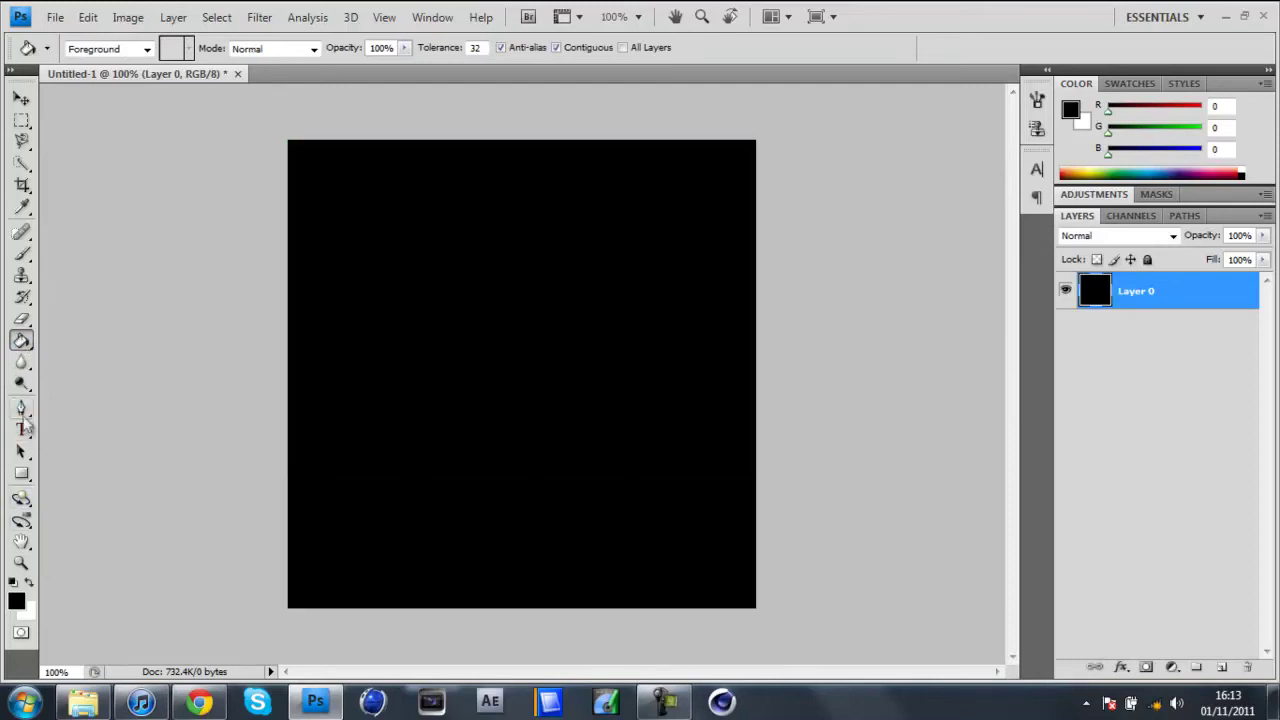
{"action": "left_click", "coordinate": [24, 431]}
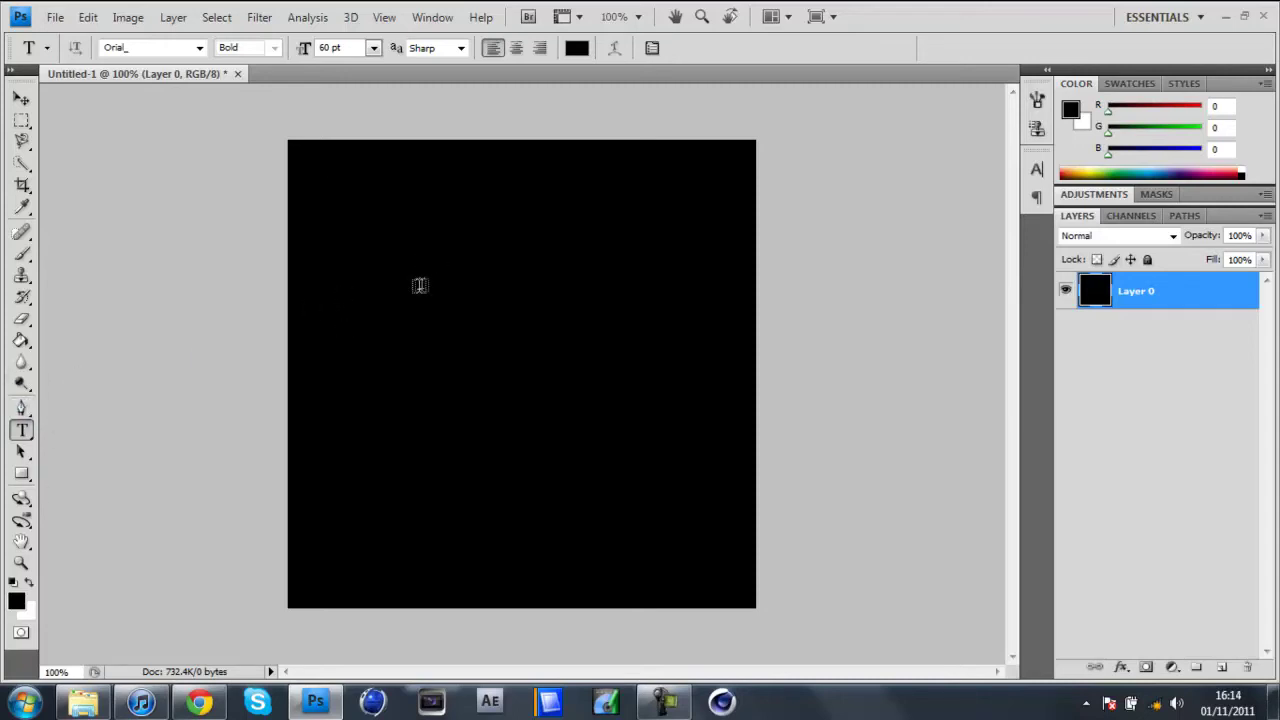
Step: Start a horizontal text line in the upper part of the canvas and set the text colour to white (ffffff)
{"action": "left_click", "coordinate": [22, 431]}
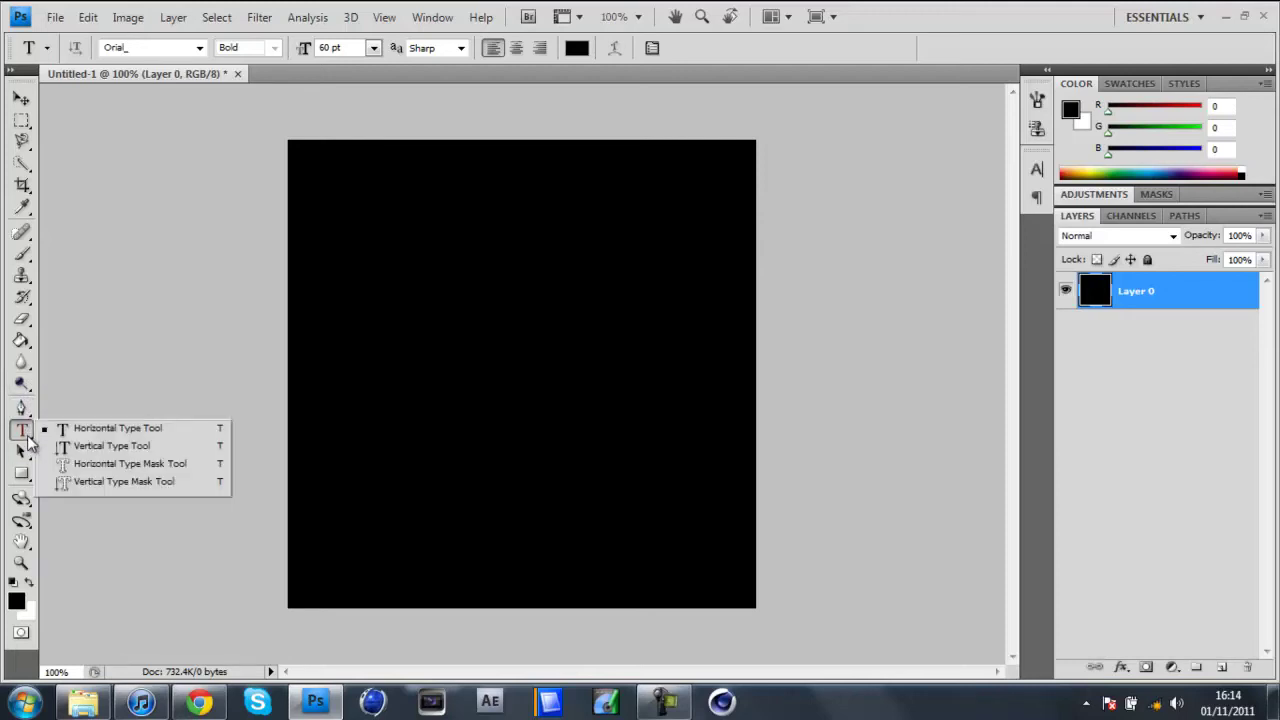
{"action": "left_click", "coordinate": [20, 438]}
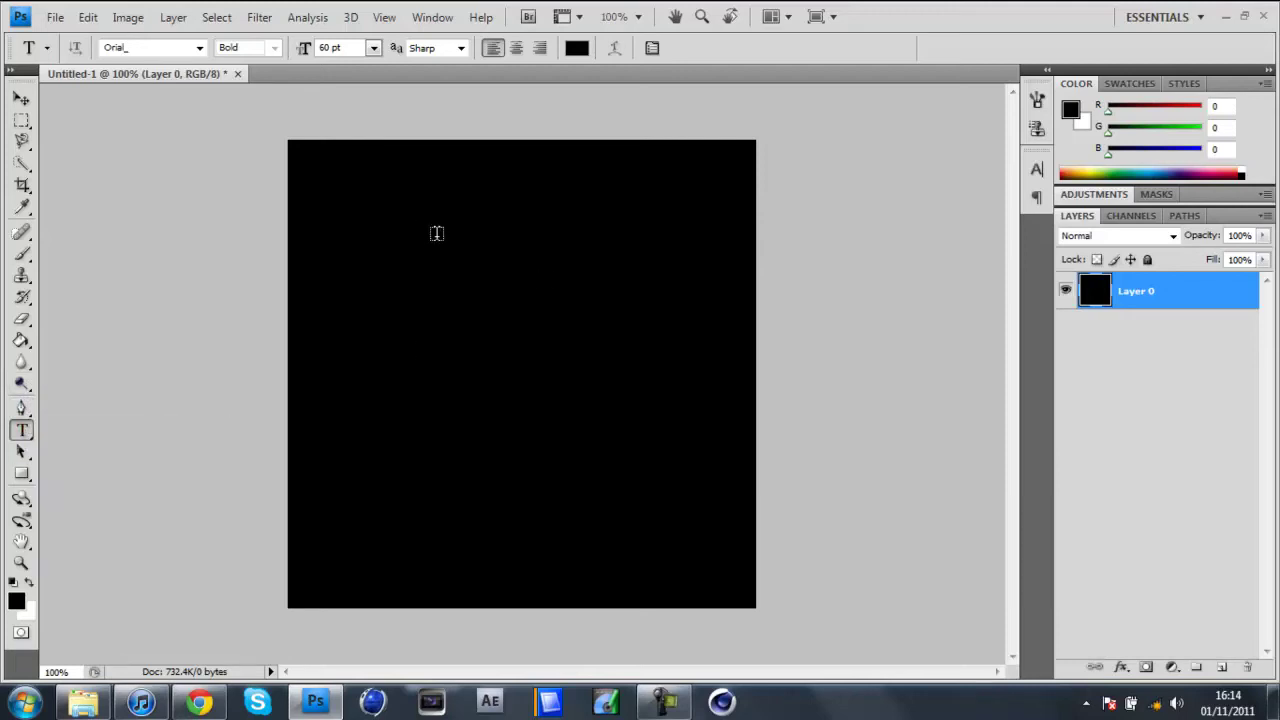
{"action": "left_click", "coordinate": [436, 233]}
{"action": "left_click", "coordinate": [576, 47]}
{"action": "left_click_drag", "start_coordinate": [791, 371], "coordinate": [563, 111]}
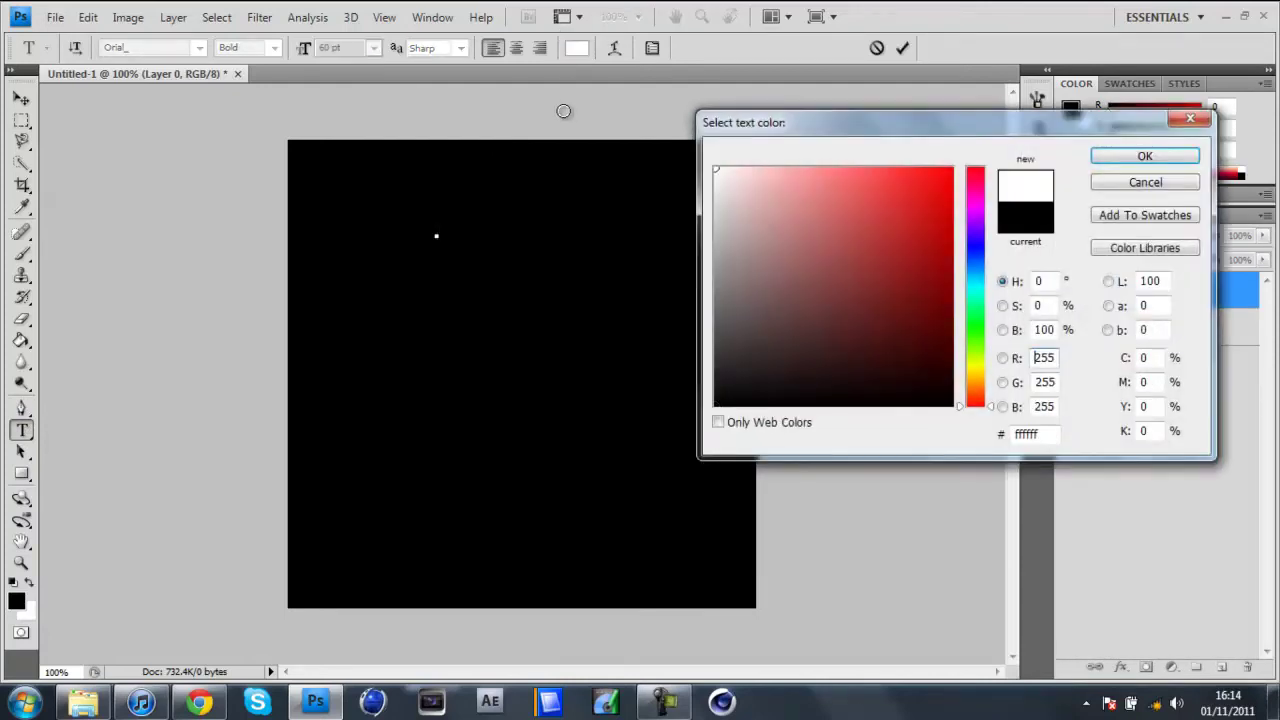
{"action": "left_click", "coordinate": [1160, 157]}
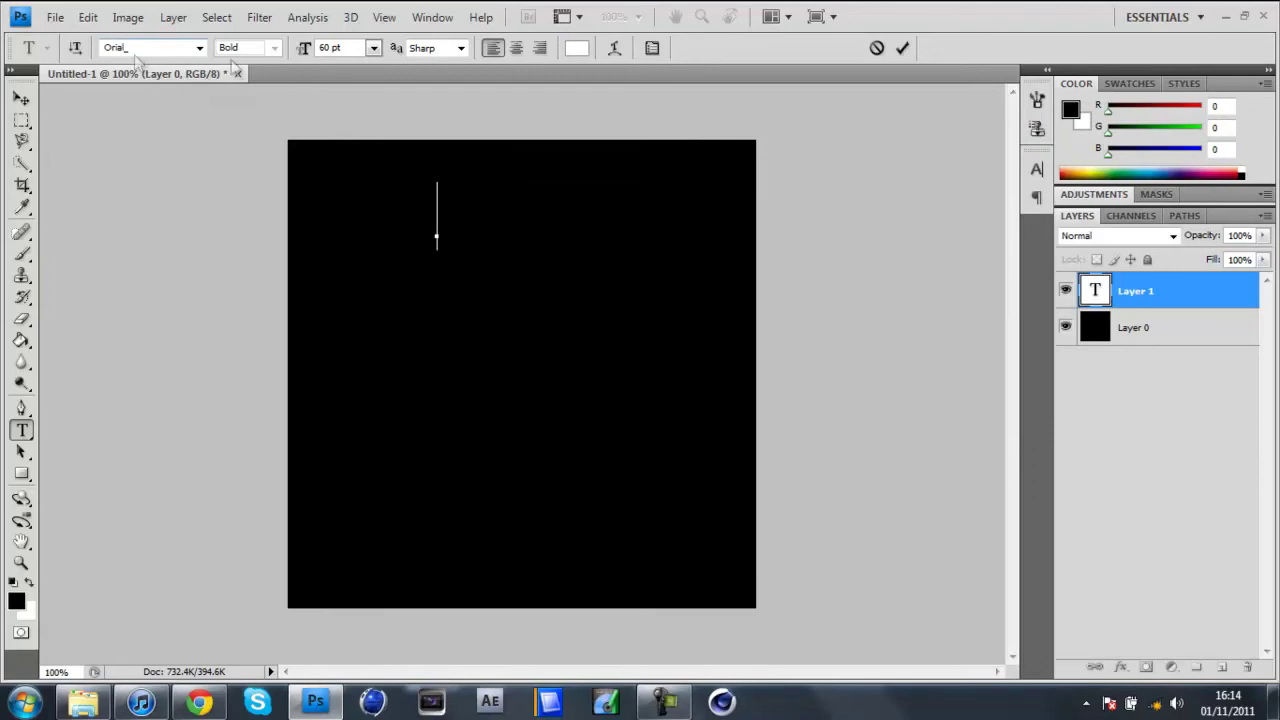
{"action": "left_click", "coordinate": [200, 48]}
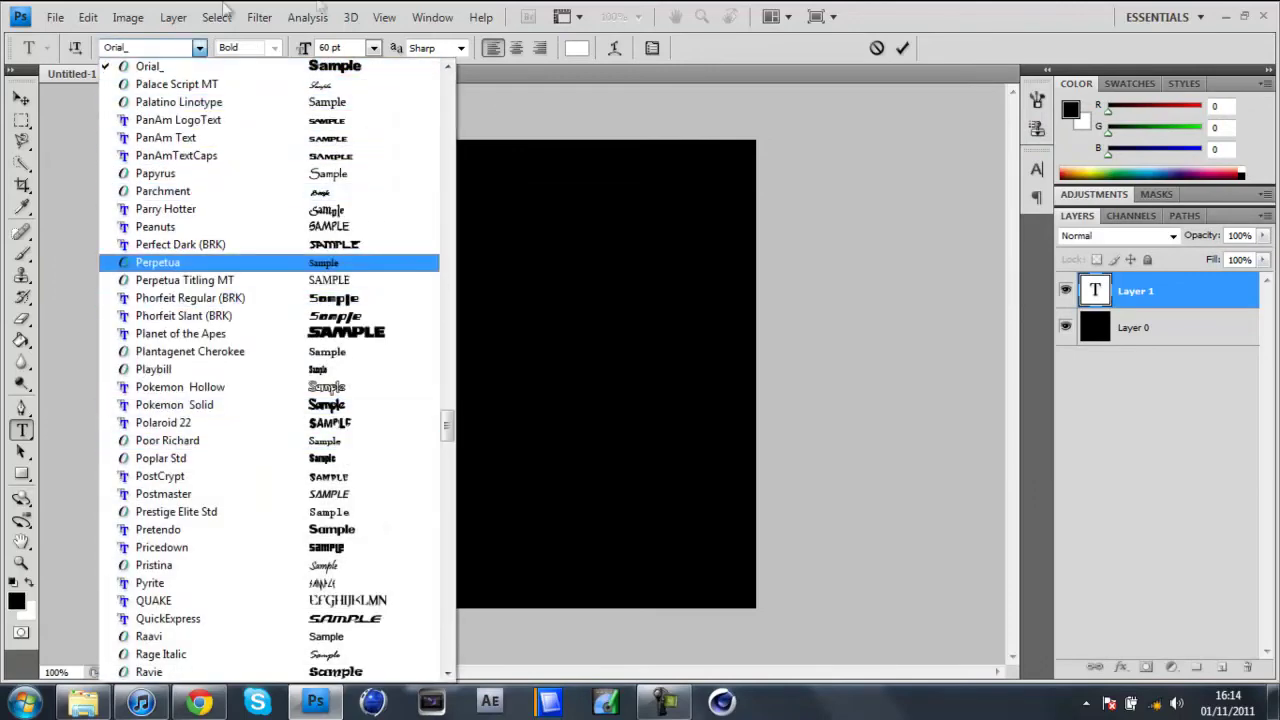
{"action": "left_click", "coordinate": [863, 11]}
{"action": "left_click", "coordinate": [200, 48]}
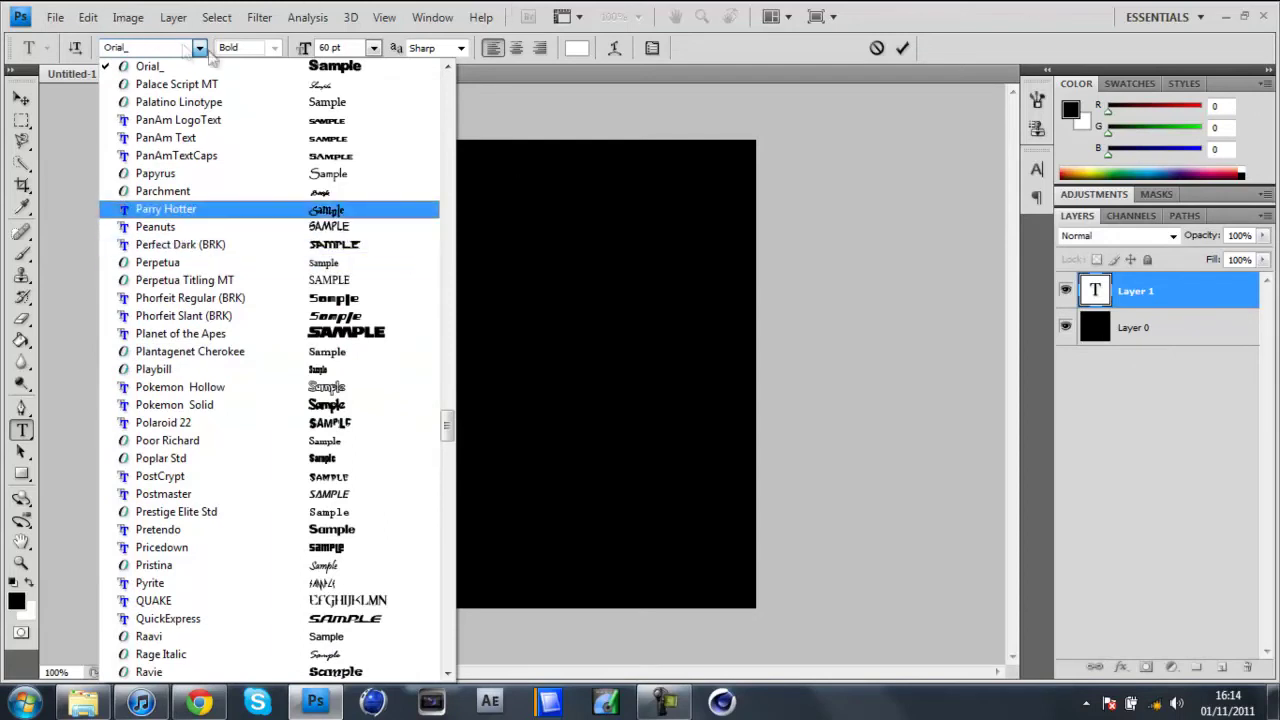
{"action": "left_click", "coordinate": [930, 8]}
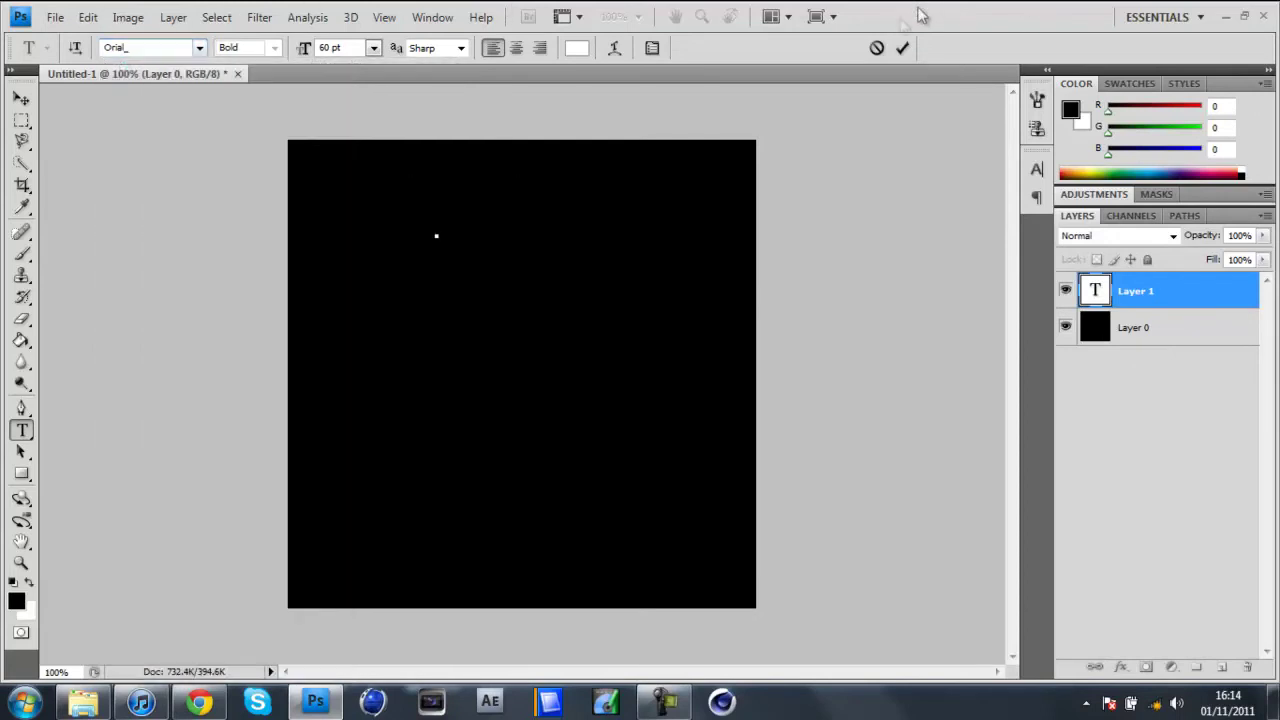
Step: Set the font size to 24 pt and enter the text "MattysGFX"
{"action": "left_click", "coordinate": [373, 47]}
{"action": "left_click", "coordinate": [358, 263]}
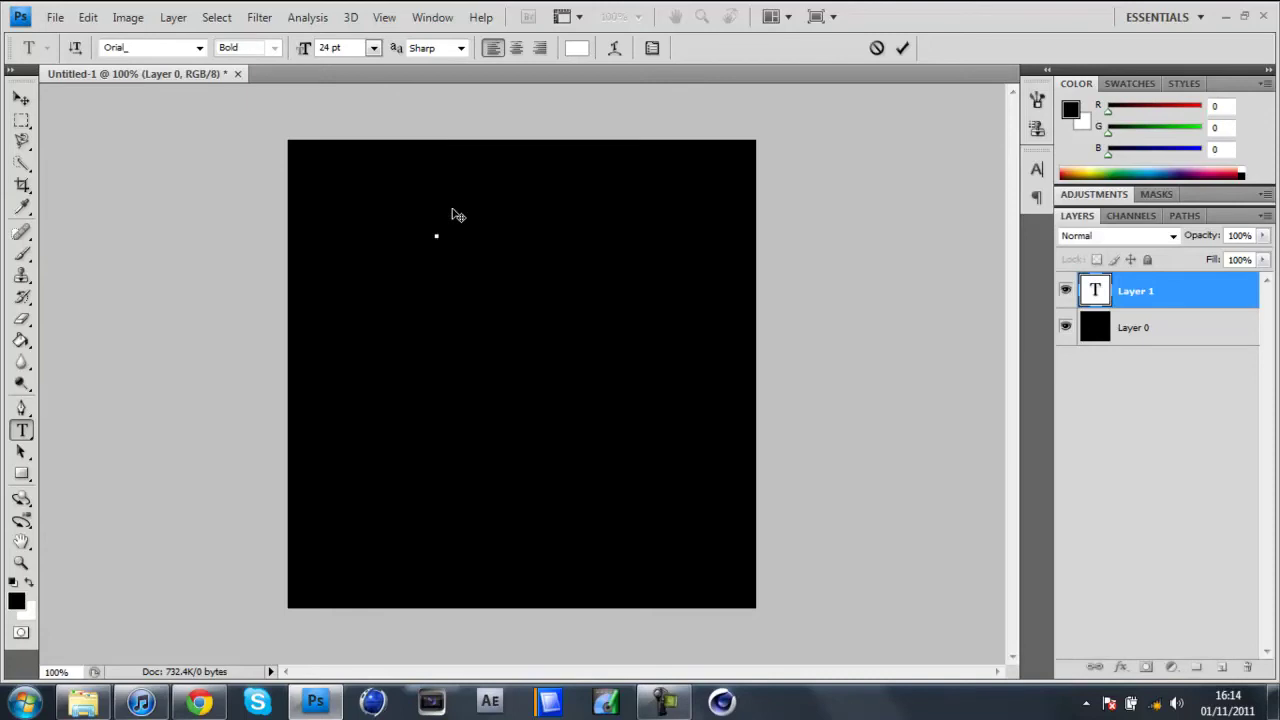
{"action": "type", "text": "MattysGFX"}
Step: Enlarge the whole MattysGFX text to 60 pt and centre it horizontally in the upper part of the canvas
{"action": "key", "text": "ctrl+a"}
{"action": "left_click", "coordinate": [373, 48]}
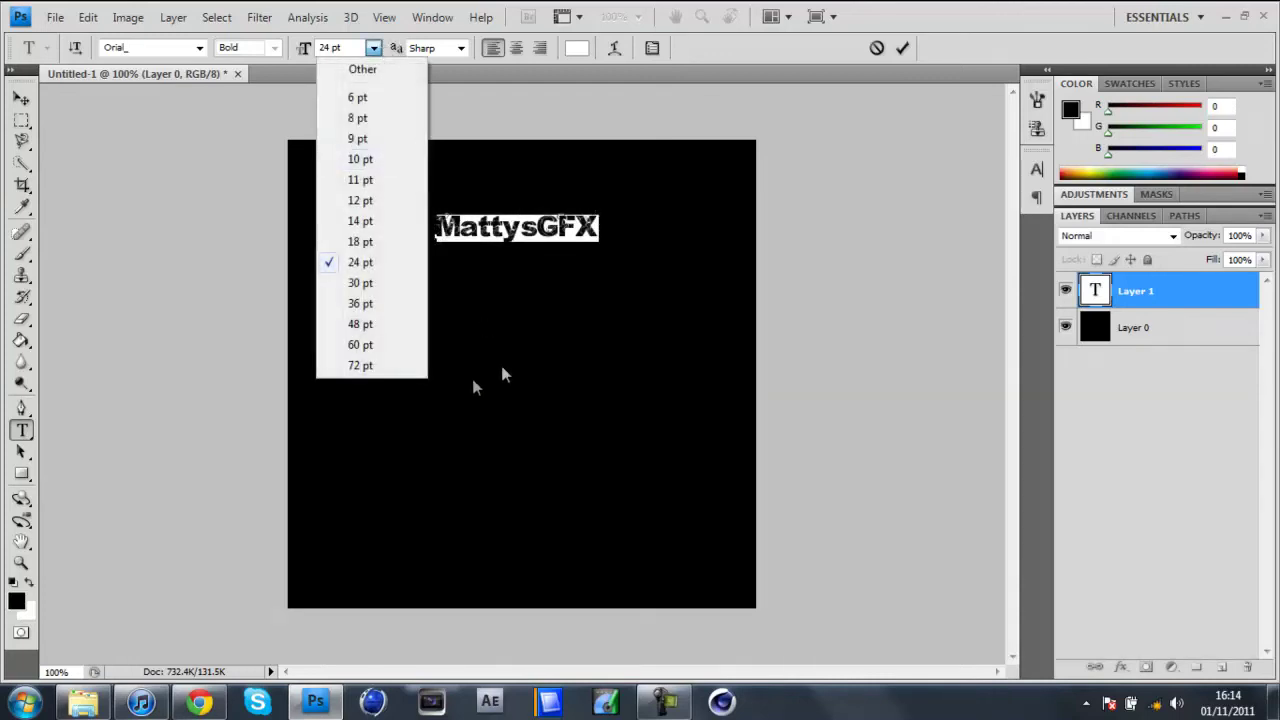
{"action": "left_click", "coordinate": [391, 346]}
{"action": "left_click", "coordinate": [22, 100]}
{"action": "left_click_drag", "start_coordinate": [487, 236], "coordinate": [400, 333]}
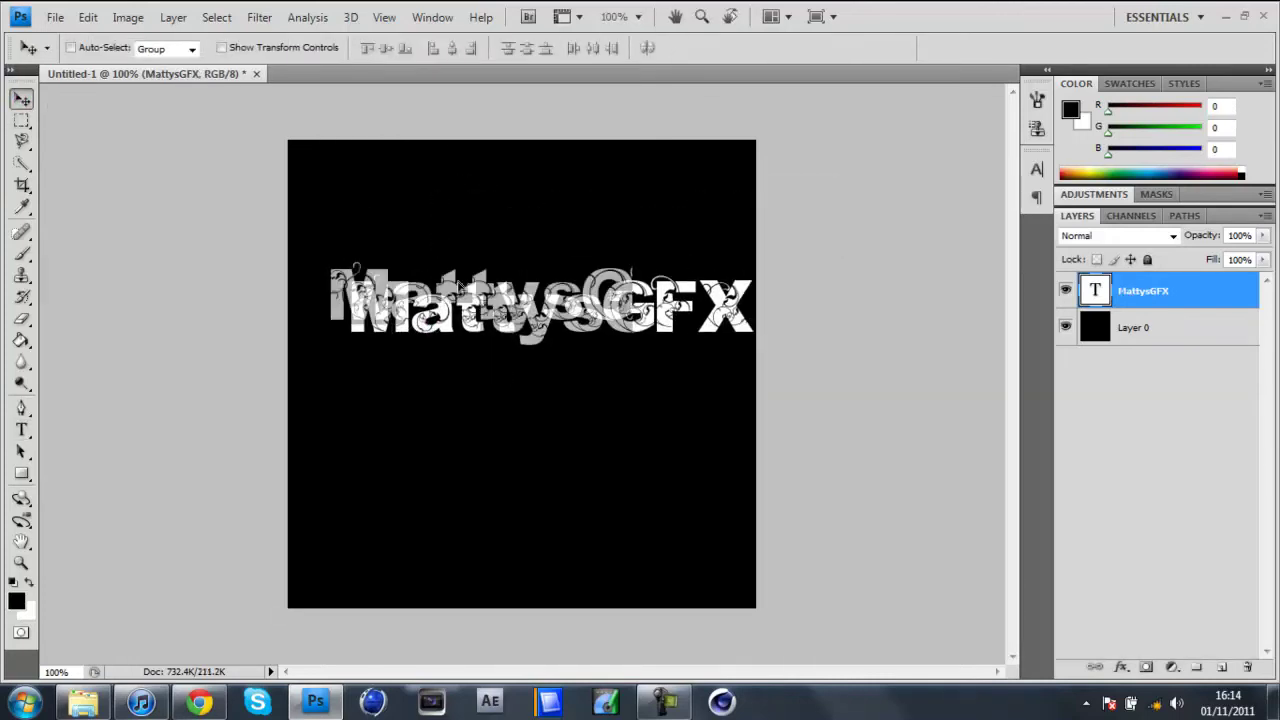
{"action": "left_click", "coordinate": [1274, 702]}
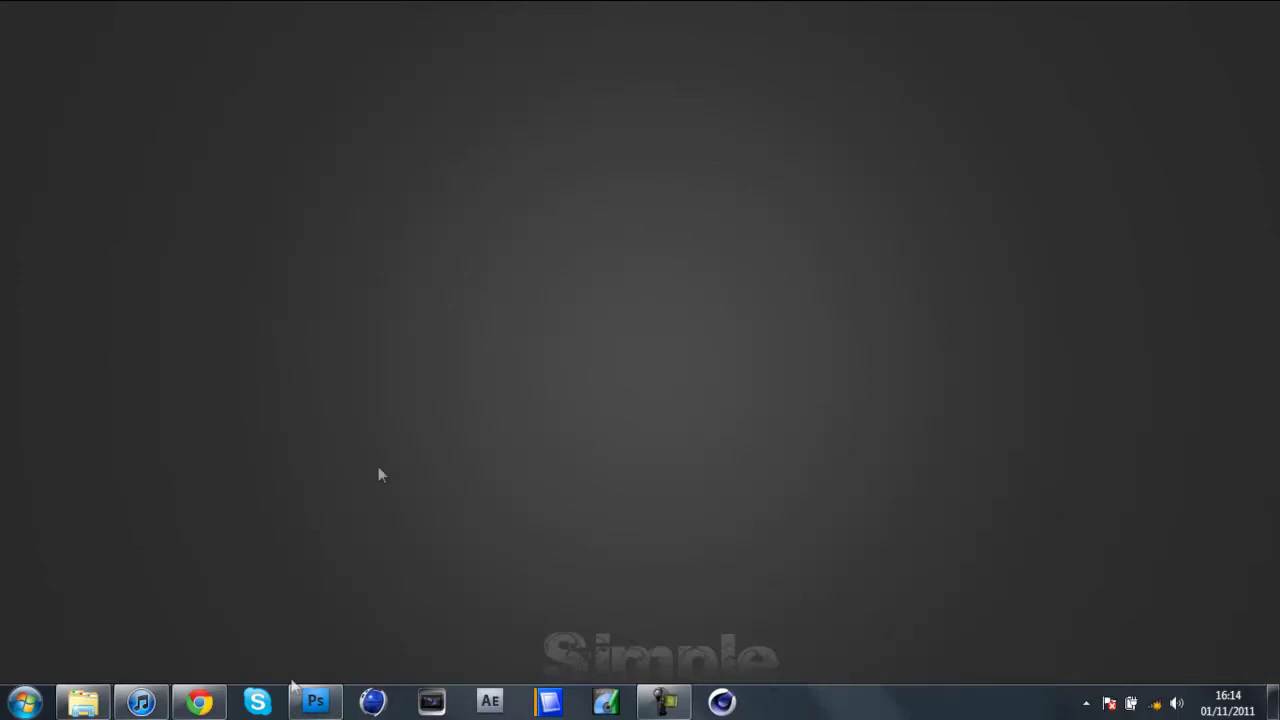
{"action": "left_click", "coordinate": [316, 702]}
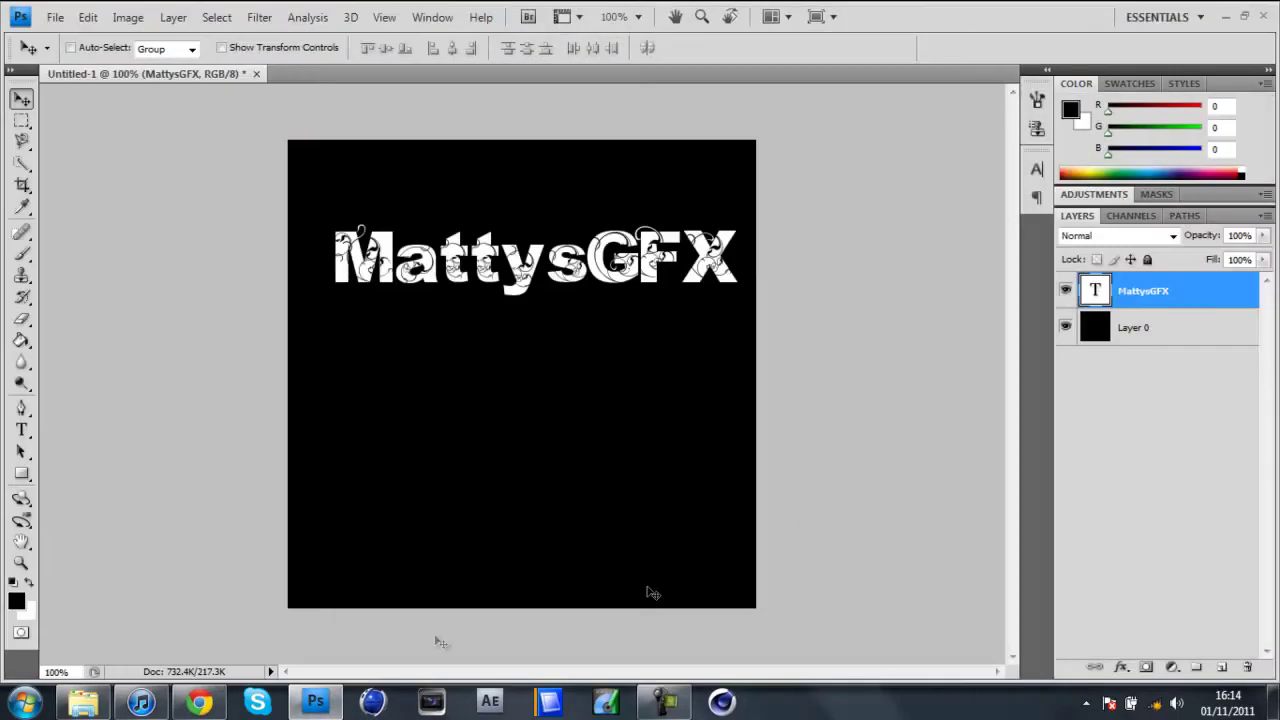
{"action": "mouse_move", "coordinate": [586, 272]}
{"action": "left_mouse_down"}
{"action": "mouse_move", "coordinate": [537, 270]}
{"action": "mouse_move", "coordinate": [575, 271]}
{"action": "left_mouse_up"}
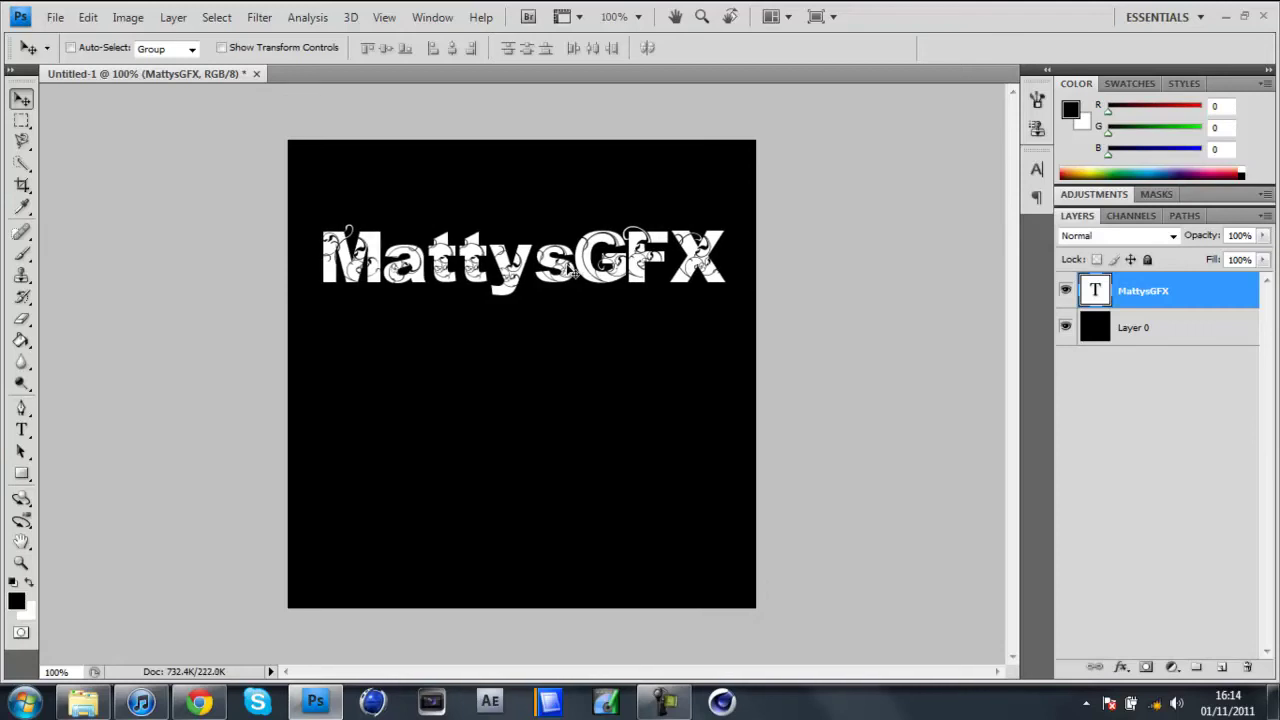
Step: Select the whole MattysGFX text for editing and set its size to 11 pt
{"action": "left_click", "coordinate": [21, 428]}
{"action": "left_click", "coordinate": [722, 262]}
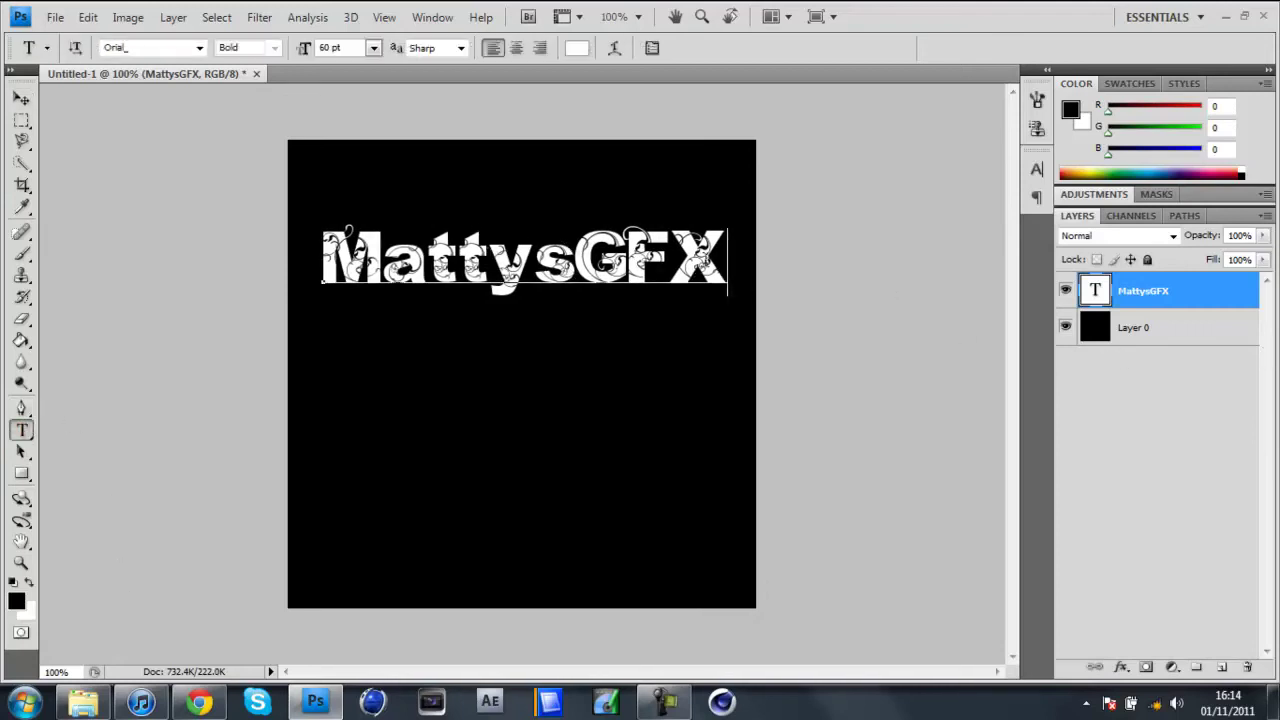
{"action": "left_click_drag", "start_coordinate": [722, 262], "coordinate": [195, 250]}
{"action": "left_click", "coordinate": [373, 47]}
{"action": "left_click", "coordinate": [360, 179]}
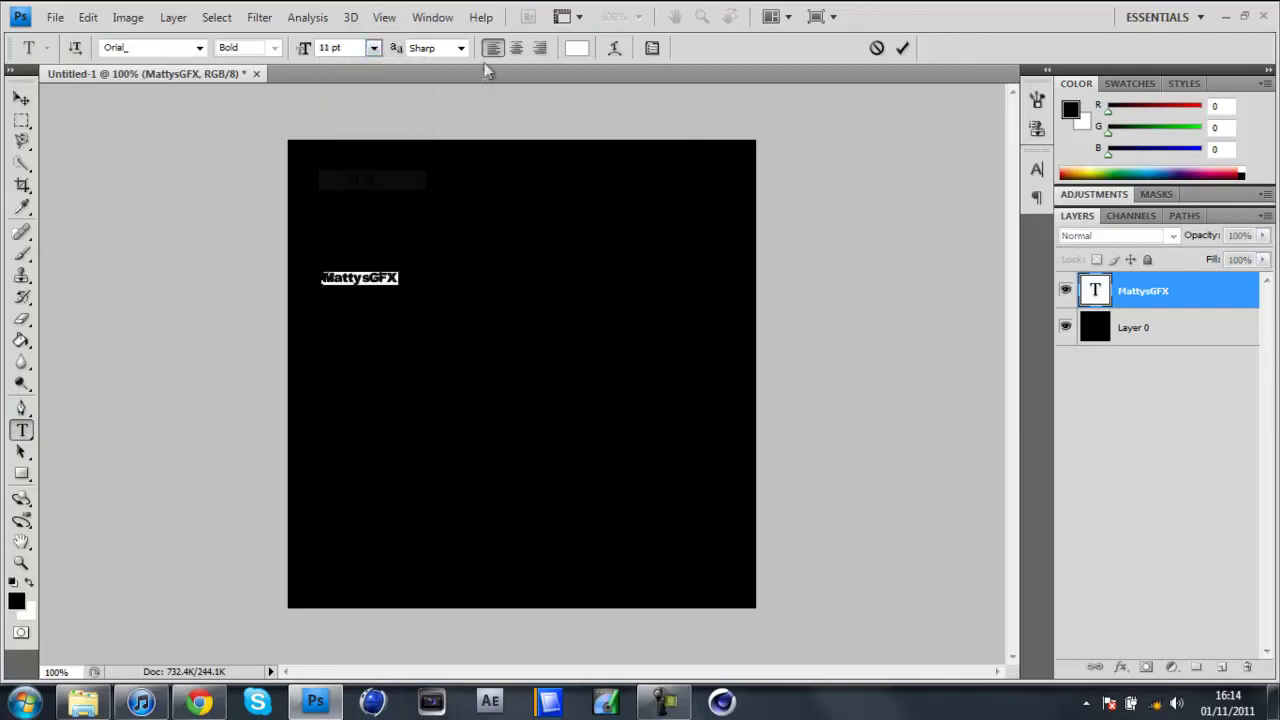
Step: Set the text's anti-aliasing to Smooth and its size to 48 pt
{"action": "left_click", "coordinate": [461, 47]}
{"action": "left_click", "coordinate": [428, 130]}
{"action": "left_click", "coordinate": [372, 47]}
{"action": "left_click", "coordinate": [385, 323]}
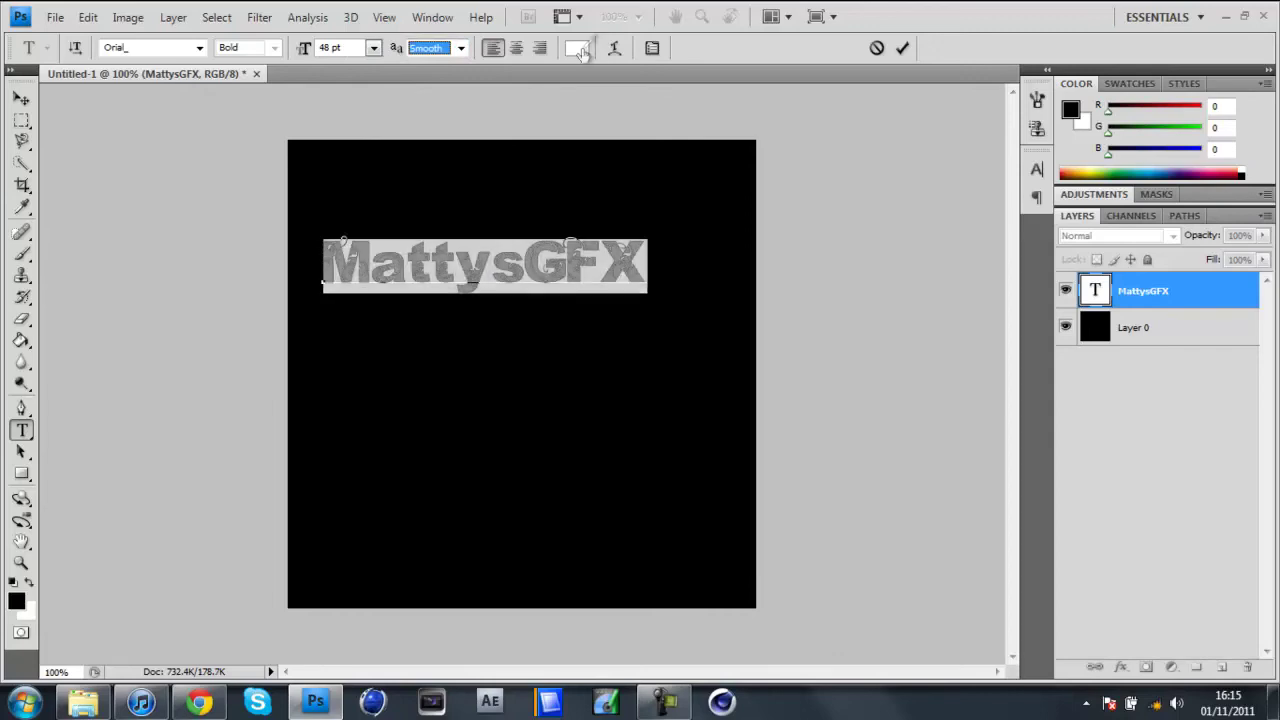
Step: Try pure red (ff0000) as the colour of the MattysGFX text
{"action": "left_click", "coordinate": [577, 48]}
{"action": "left_click_drag", "start_coordinate": [760, 300], "coordinate": [953, 168]}
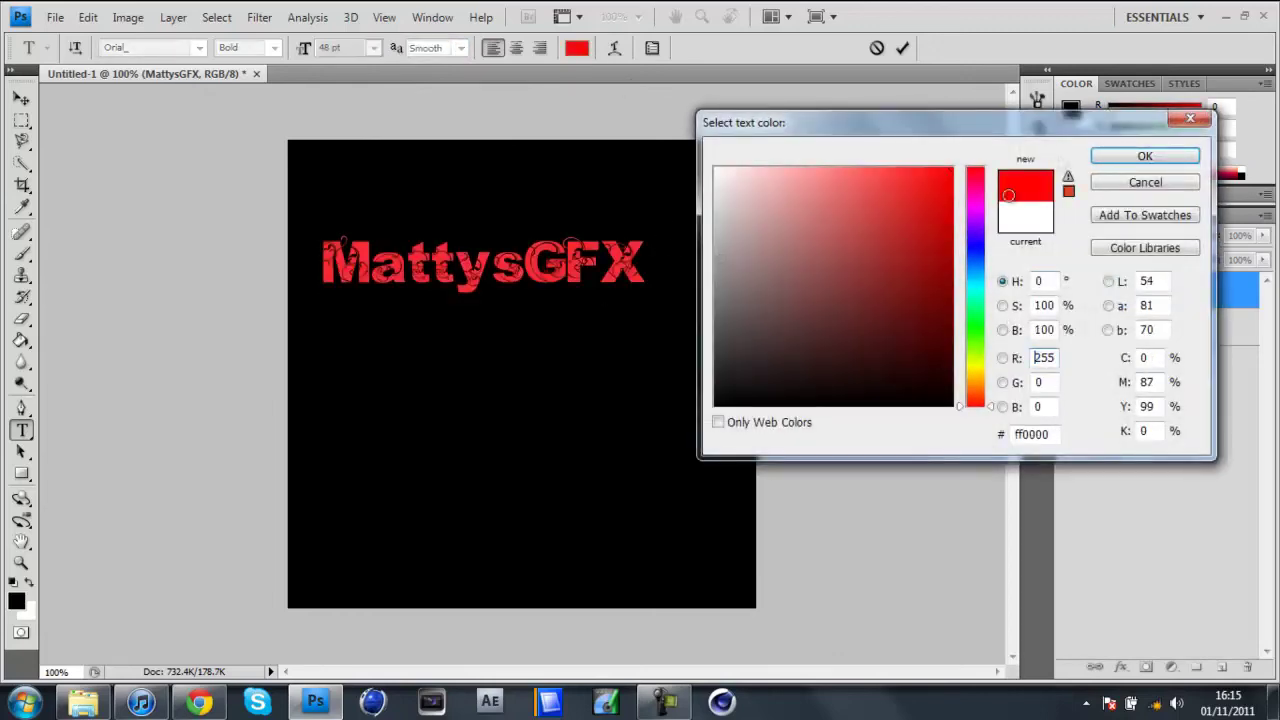
{"action": "left_click", "coordinate": [1192, 119]}
Step: Change the font of the MattysGFX text to Pokemon Hollow
{"action": "left_click", "coordinate": [199, 47]}
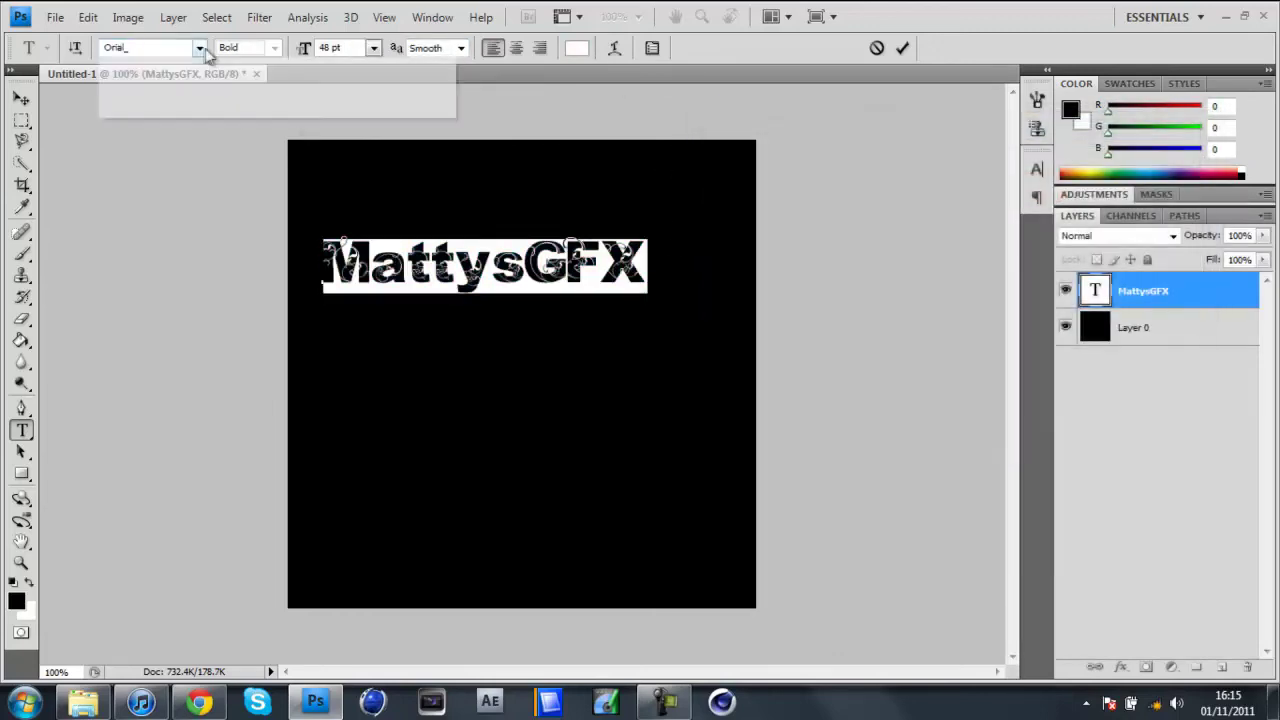
{"action": "left_click", "coordinate": [380, 384]}
Step: Move the MattysGFX text towards the canvas's upper-right area and delete its layer
{"action": "left_click", "coordinate": [20, 98]}
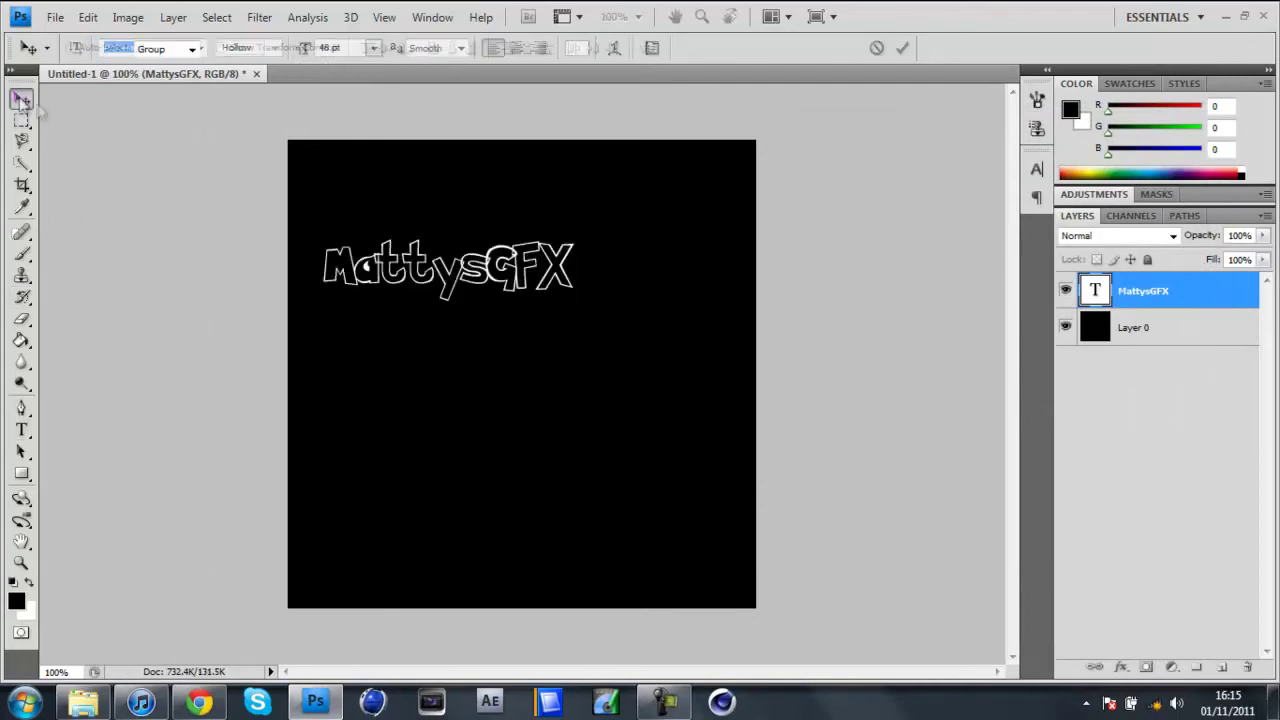
{"action": "left_click_drag", "start_coordinate": [517, 274], "coordinate": [548, 235]}
{"action": "key", "text": "Delete"}
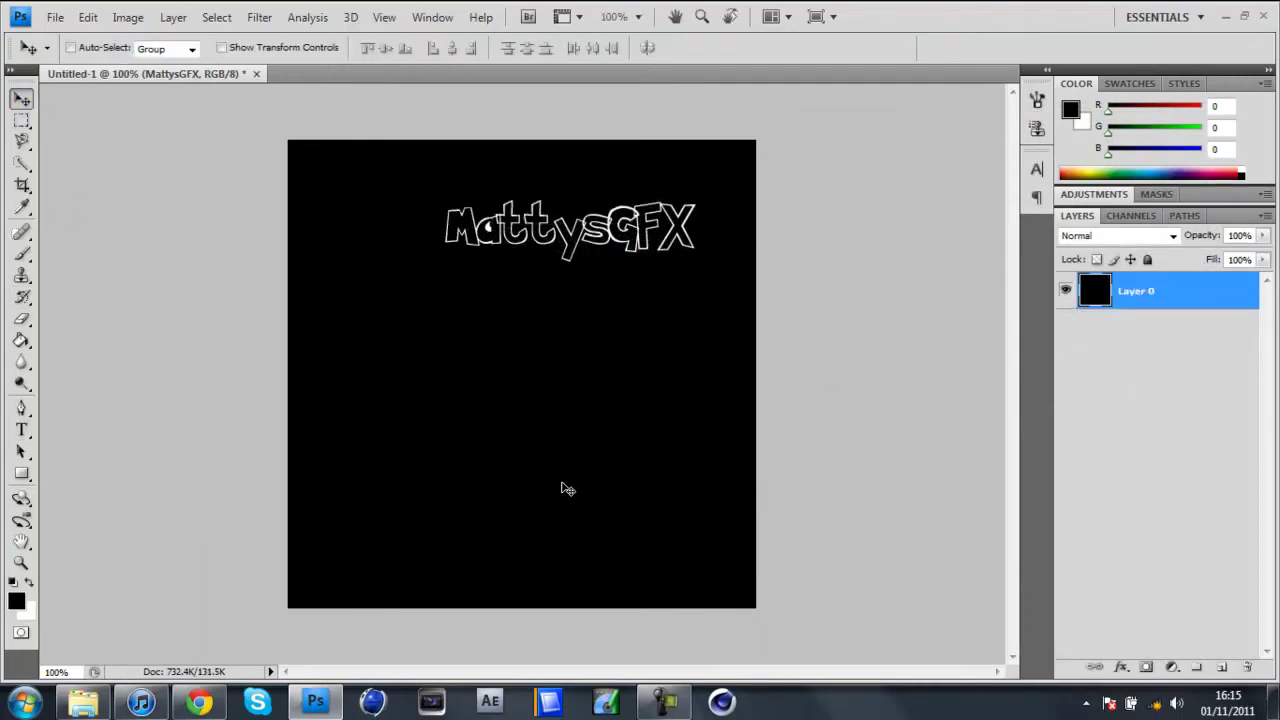
{"action": "left_click", "coordinate": [22, 474]}
{"action": "mouse_move", "coordinate": [24, 476]}
{"action": "left_mouse_down"}
{"action": "mouse_move", "coordinate": [137, 503]}
{"action": "mouse_move", "coordinate": [28, 482]}
{"action": "left_mouse_up"}
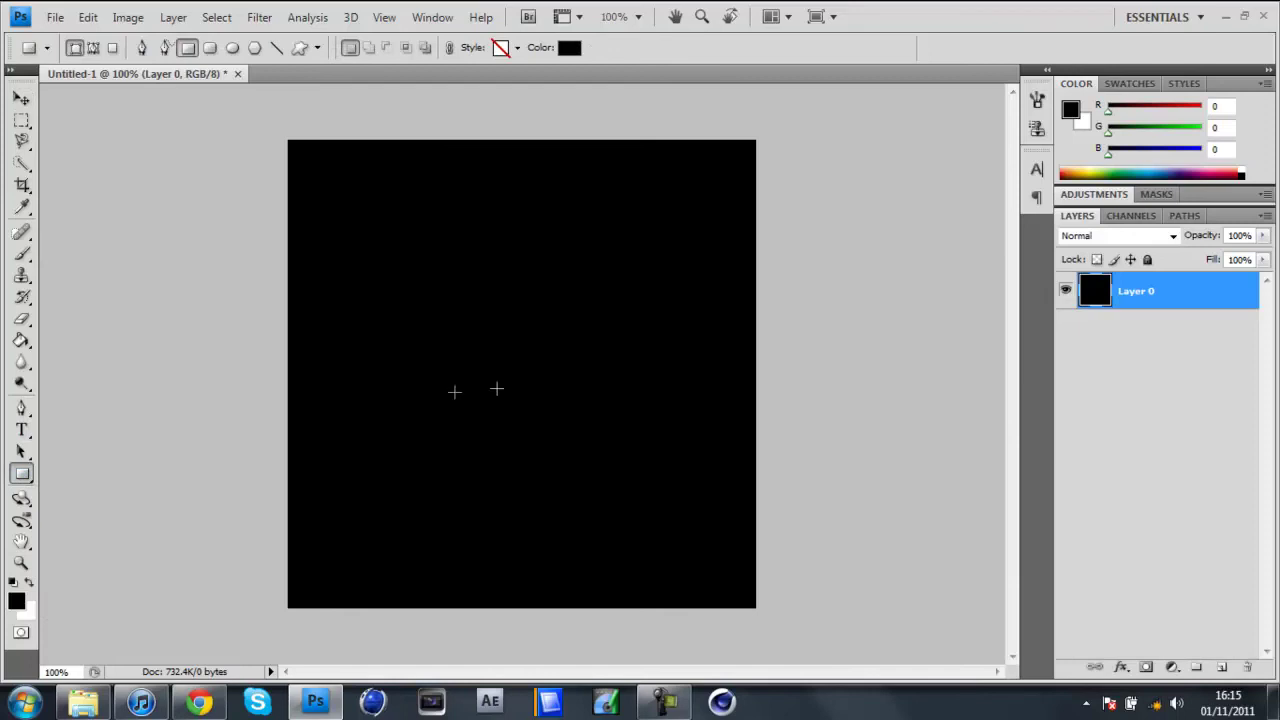
{"action": "left_click", "coordinate": [672, 704]}
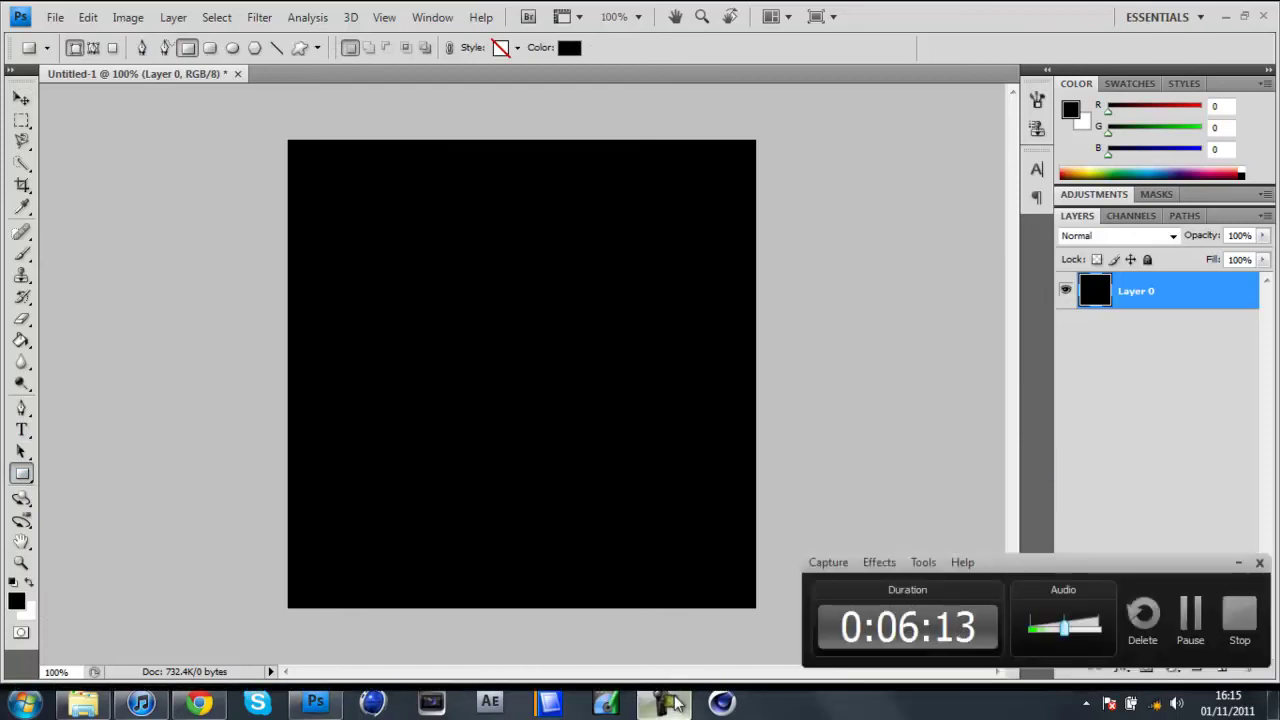
{"action": "left_click", "coordinate": [676, 704]}
{"action": "left_click", "coordinate": [21, 98]}
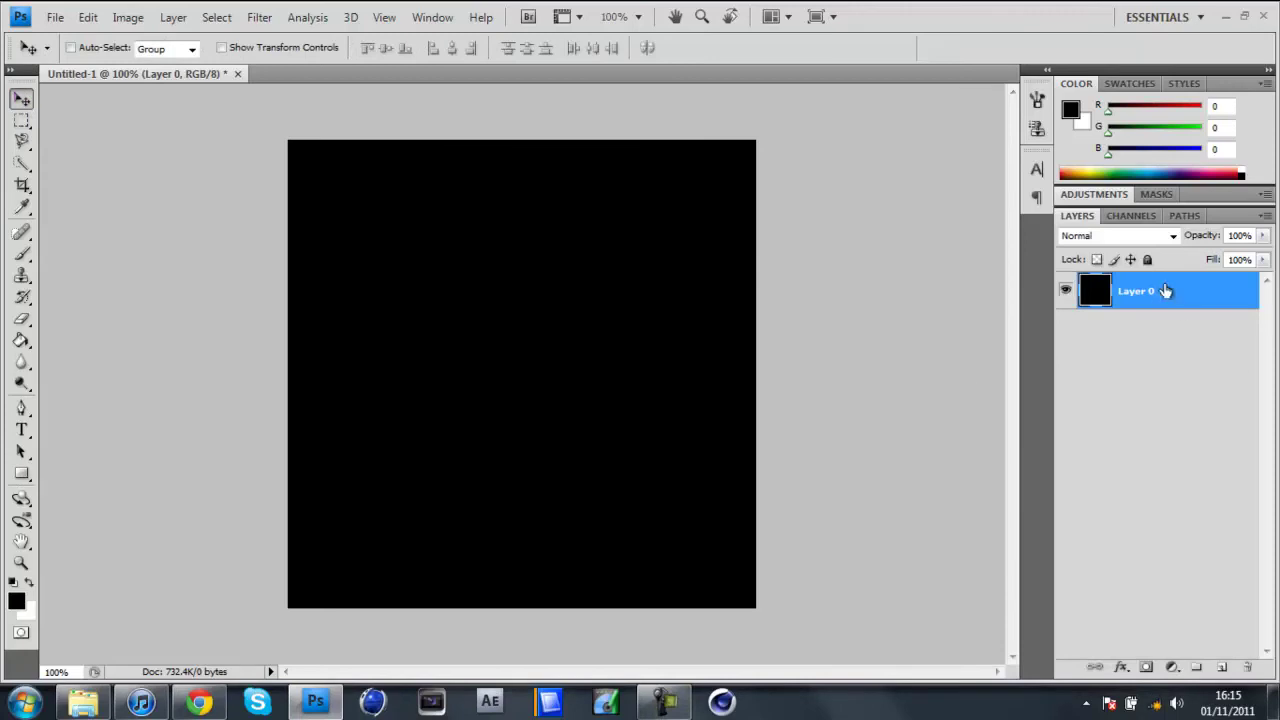
{"action": "mouse_move", "coordinate": [447, 367]}
{"action": "left_mouse_down"}
{"action": "mouse_move", "coordinate": [571, 286]}
{"action": "mouse_move", "coordinate": [537, 286]}
{"action": "mouse_move", "coordinate": [447, 367]}
{"action": "left_mouse_up"}
{"action": "left_click", "coordinate": [23, 255]}
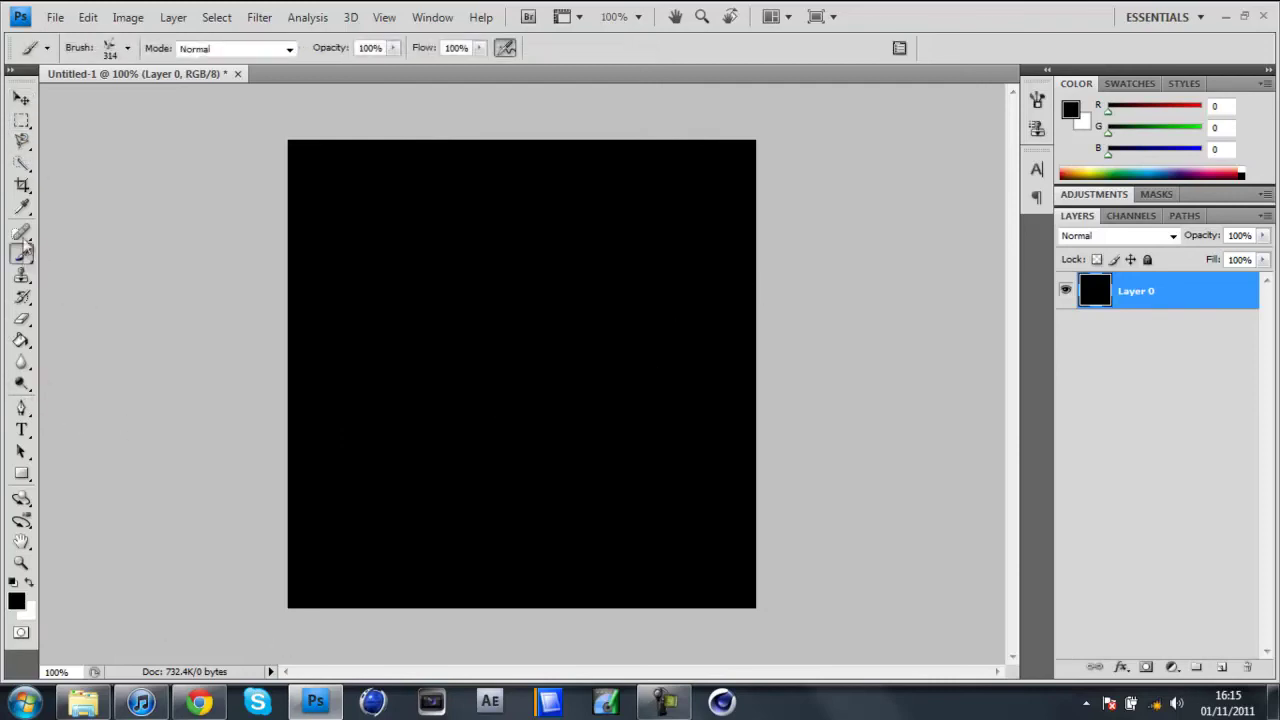
{"action": "left_click", "coordinate": [22, 430]}
{"action": "left_click", "coordinate": [21, 100]}
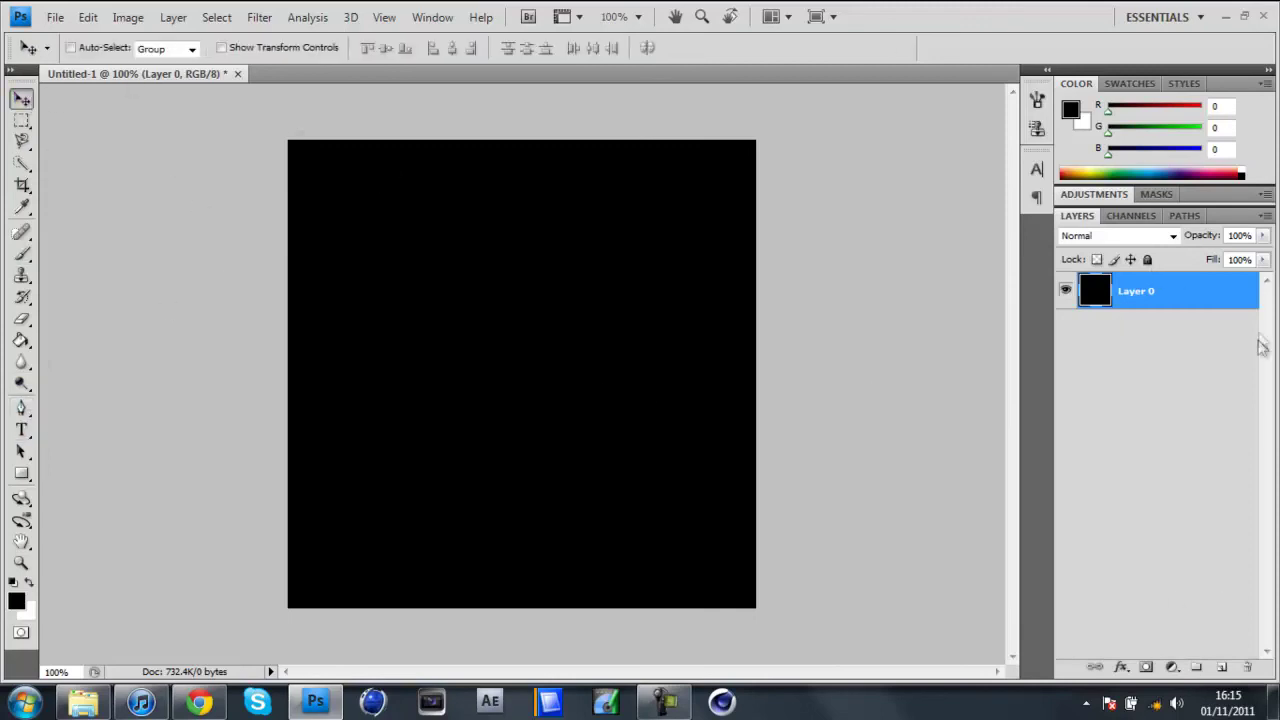
Step: Open the layer style settings of Layer 0, try the Stroke, Pattern Overlay and Gradient Overlay effects, and discard the changes
{"action": "double_click", "coordinate": [1169, 301]}
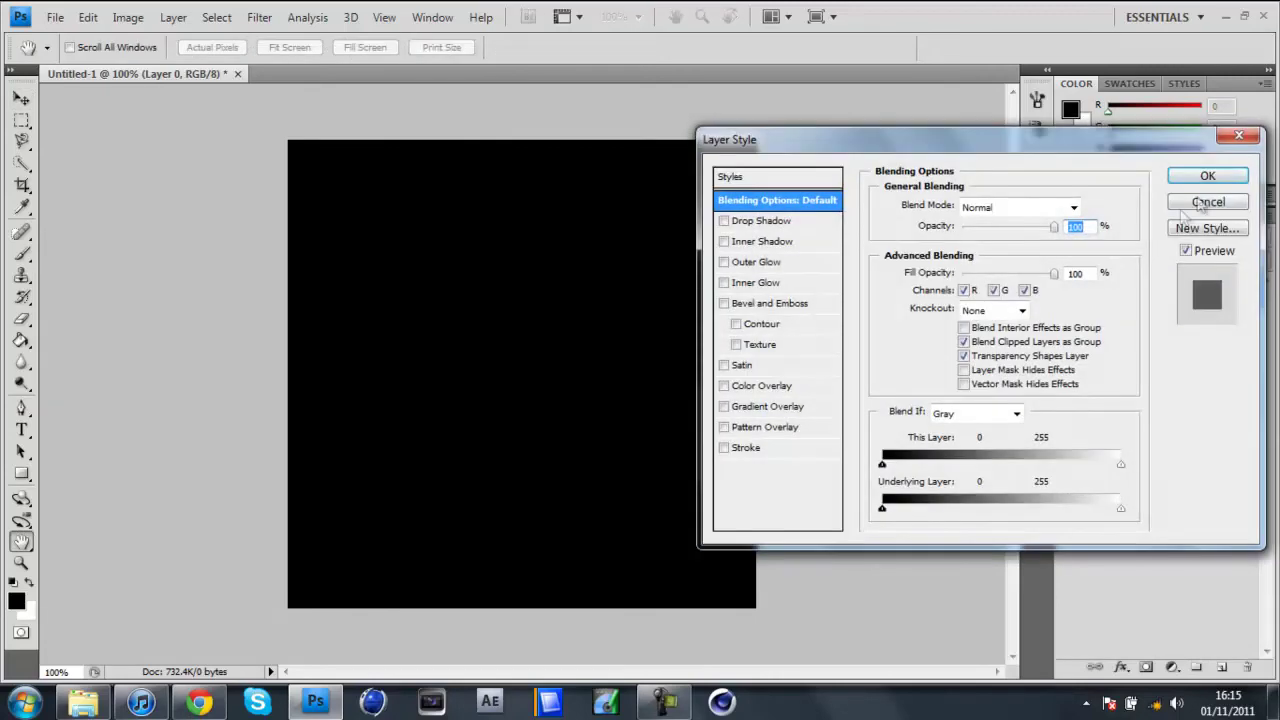
{"action": "left_click", "coordinate": [1205, 202]}
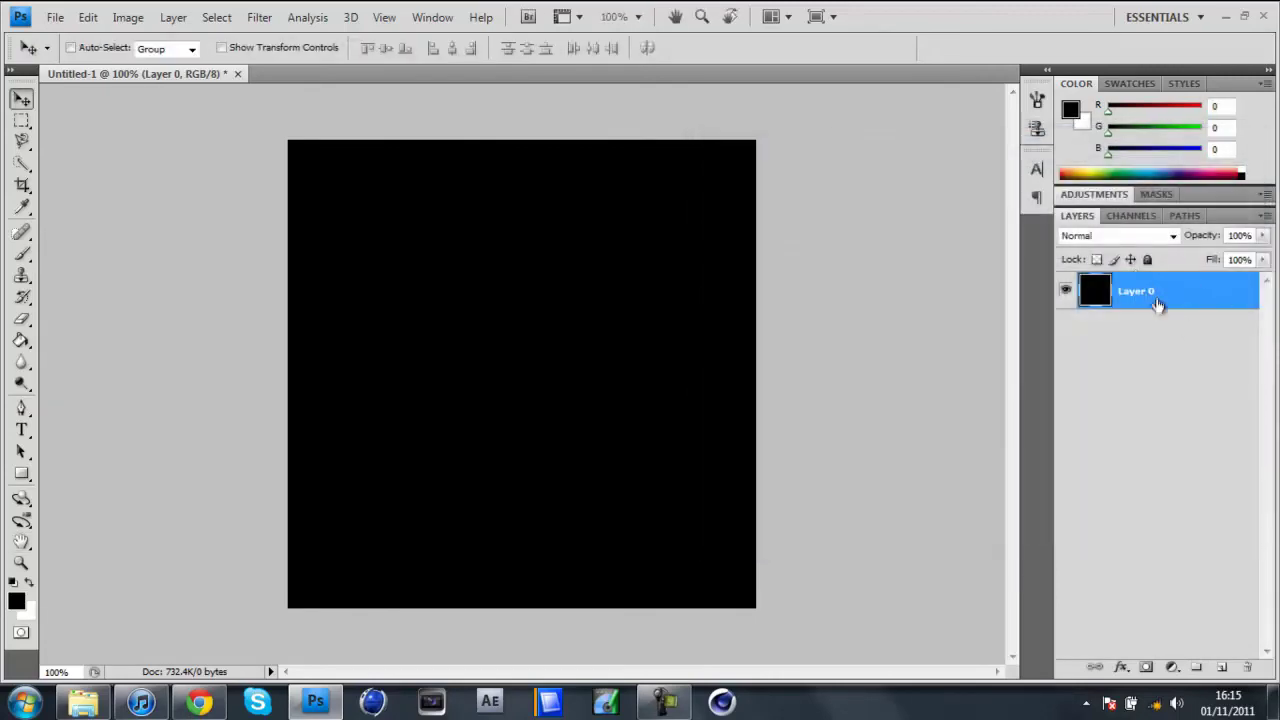
{"action": "double_click", "coordinate": [1185, 300]}
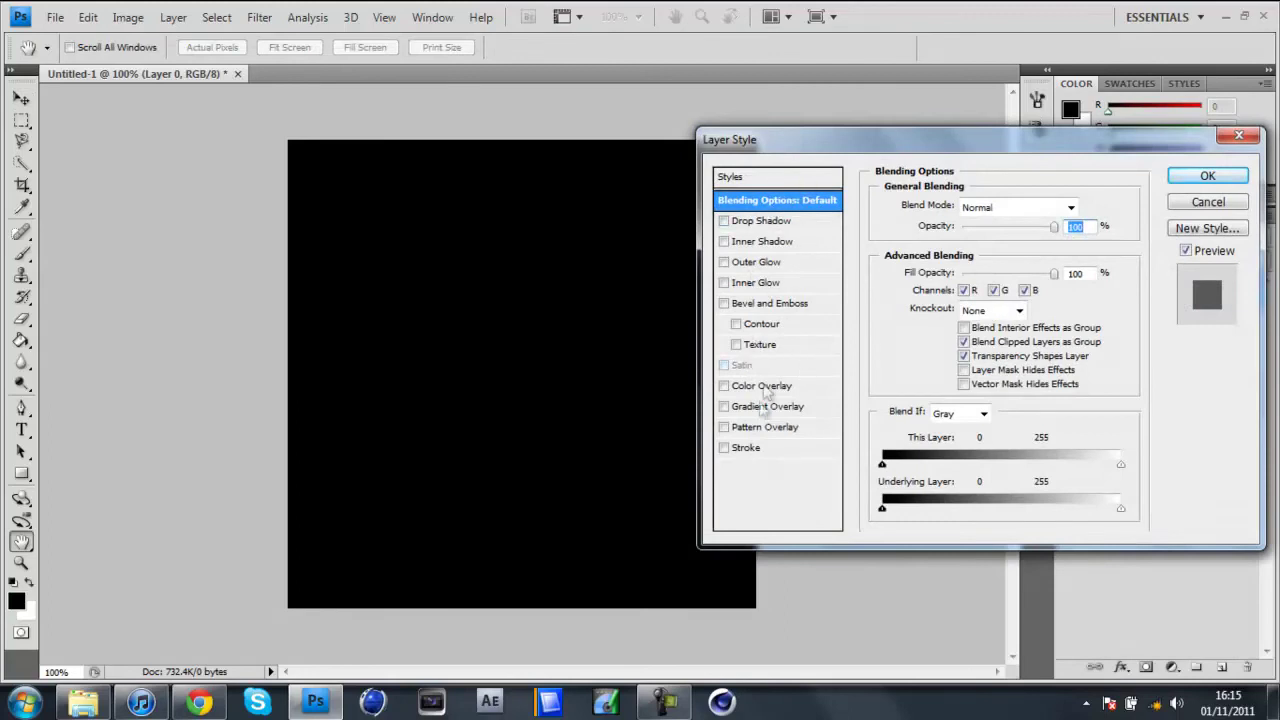
{"action": "left_click", "coordinate": [724, 447]}
{"action": "left_click", "coordinate": [724, 447]}
{"action": "left_click", "coordinate": [748, 428]}
{"action": "left_click", "coordinate": [727, 425]}
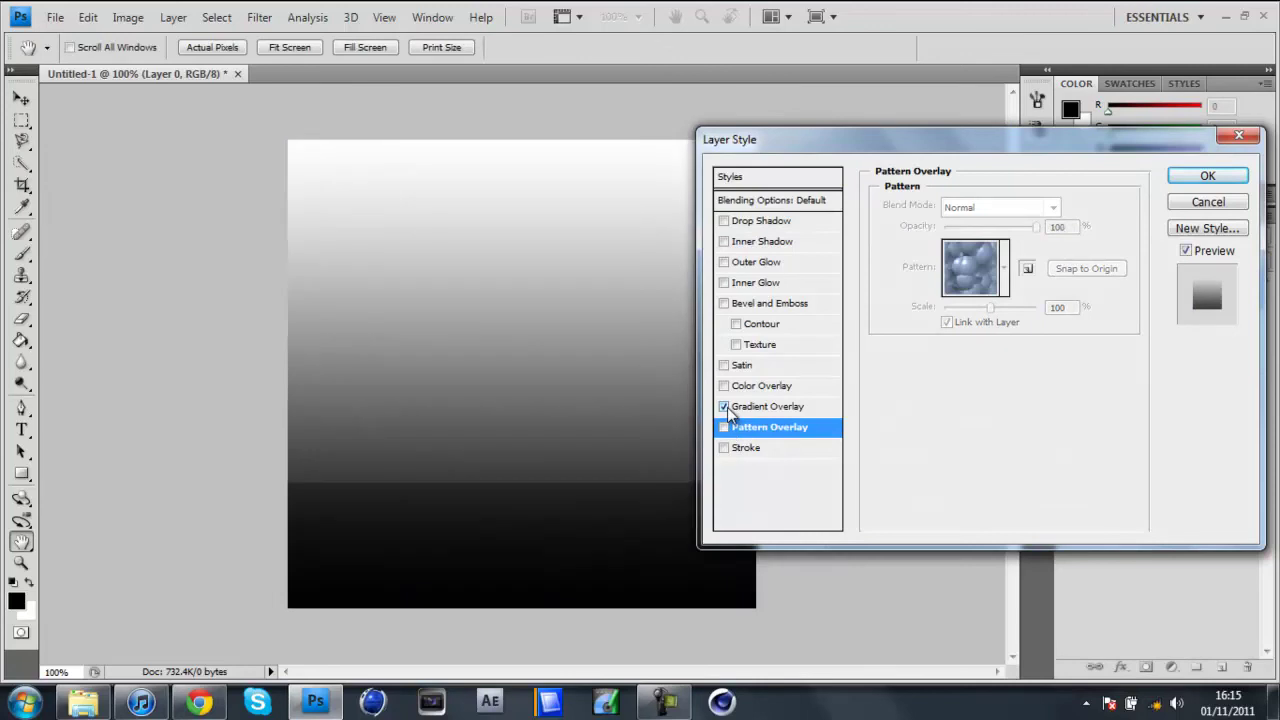
{"action": "left_click", "coordinate": [1208, 203]}
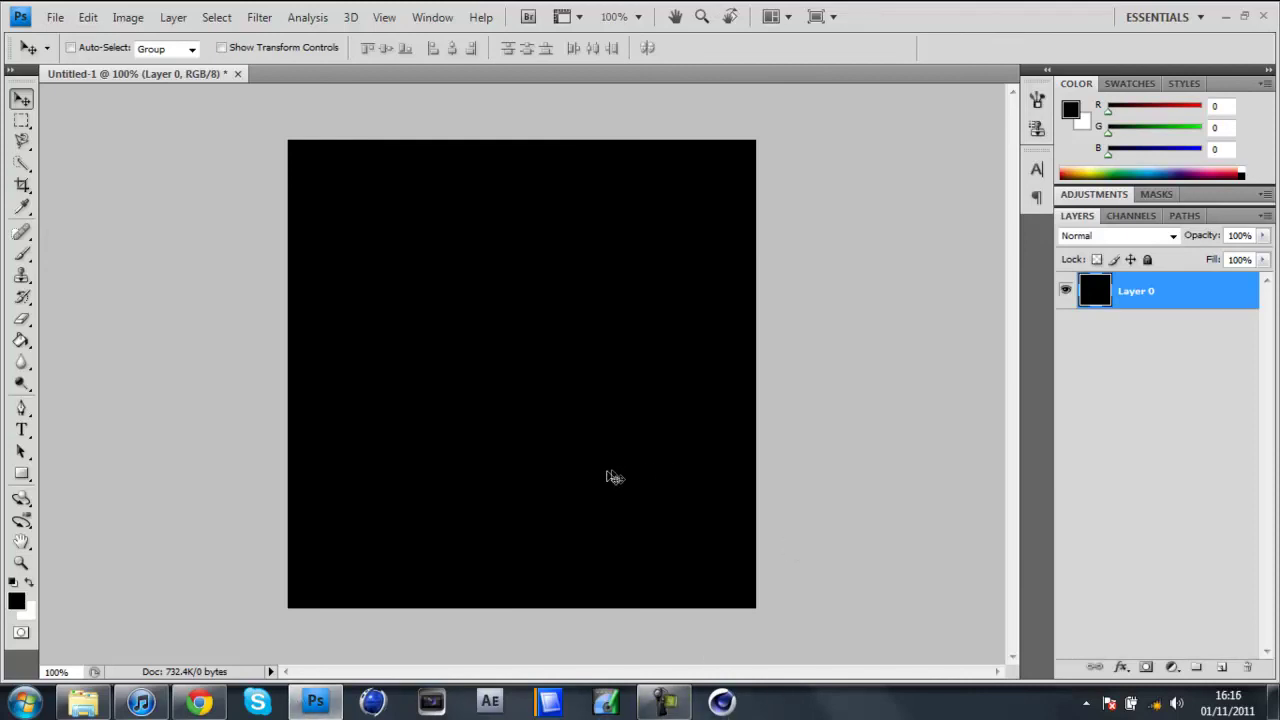
{"action": "mouse_move", "coordinate": [672, 706]}
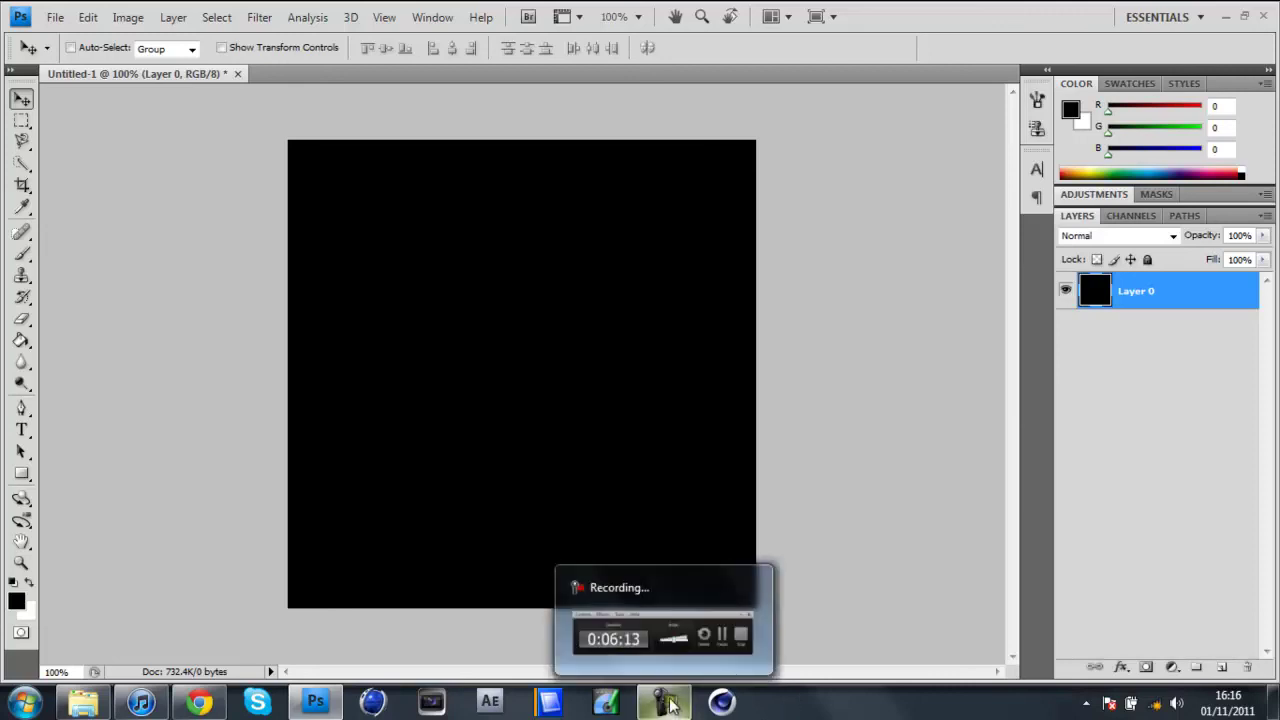